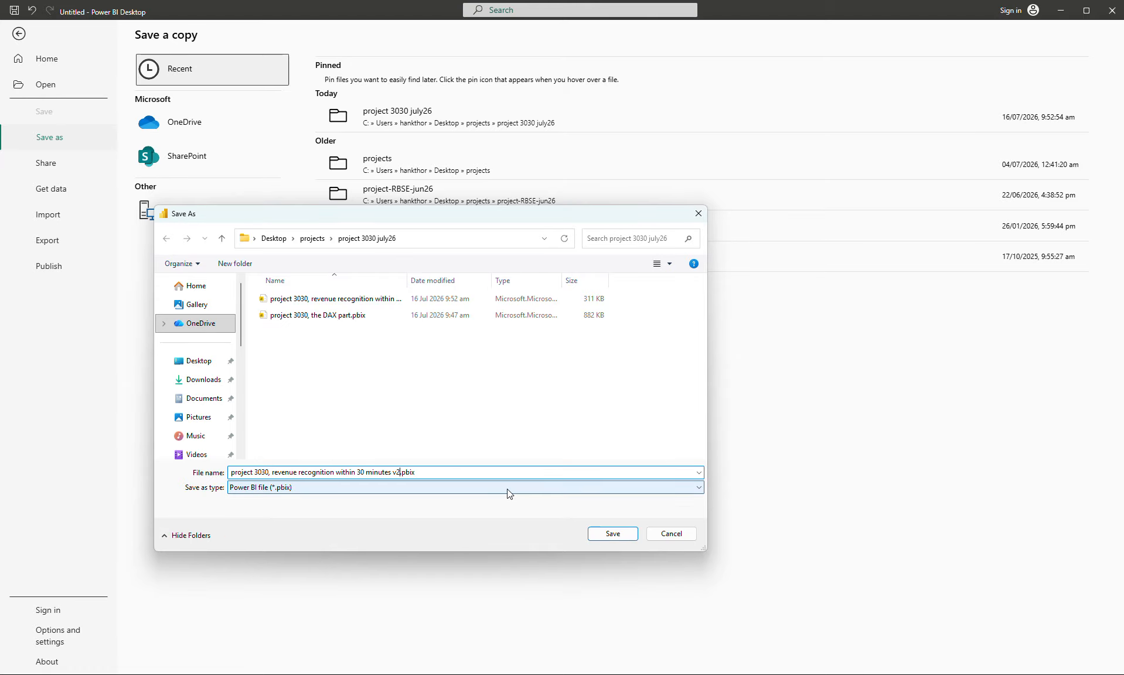
- Save a copy as "project 3030, revenue recognition within 30 minutes v2.pbix" using the Power BI file type
{"action": "left_click", "coordinate": [507, 488]}
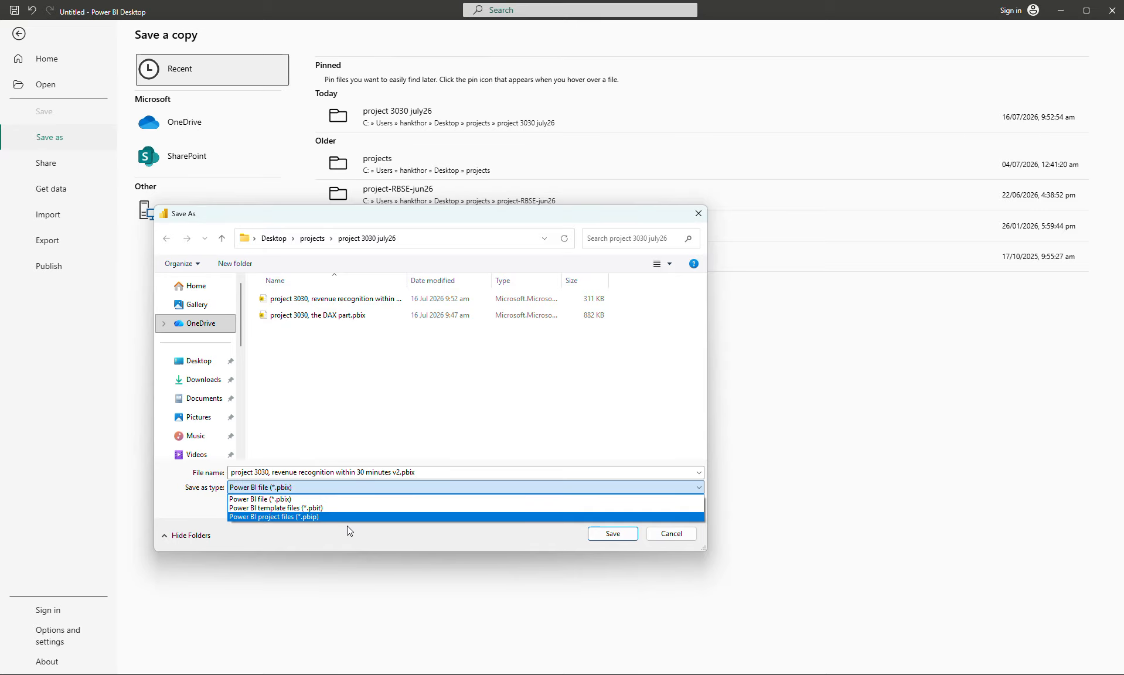
{"action": "left_click", "coordinate": [314, 499]}
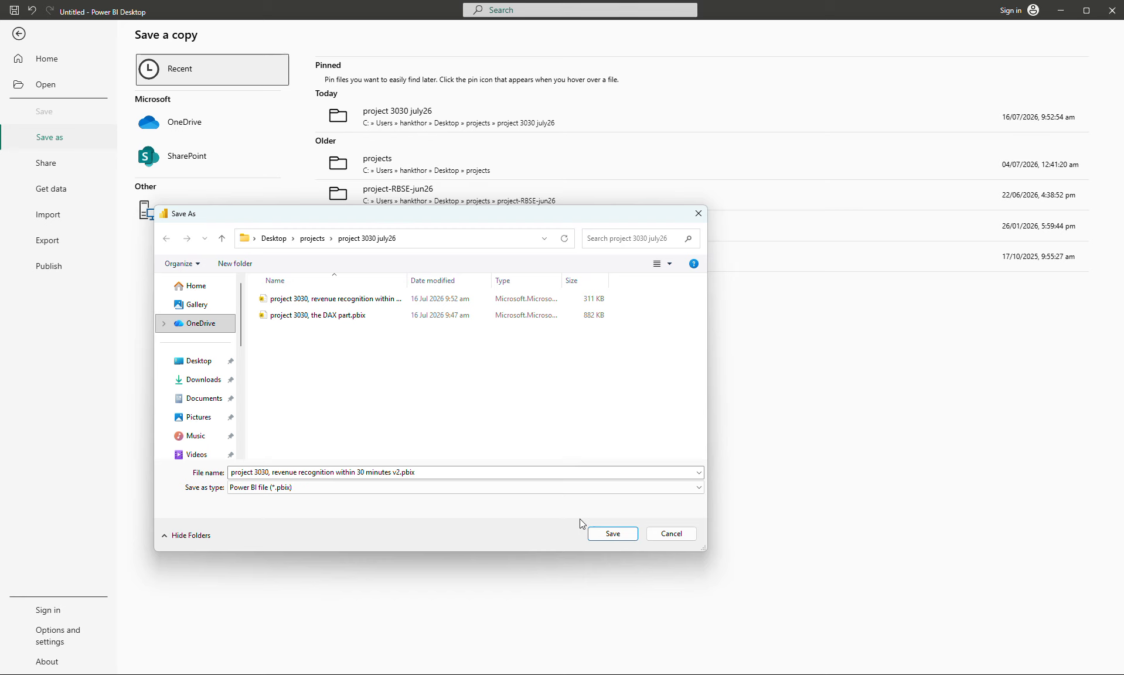
{"action": "left_click", "coordinate": [611, 536]}
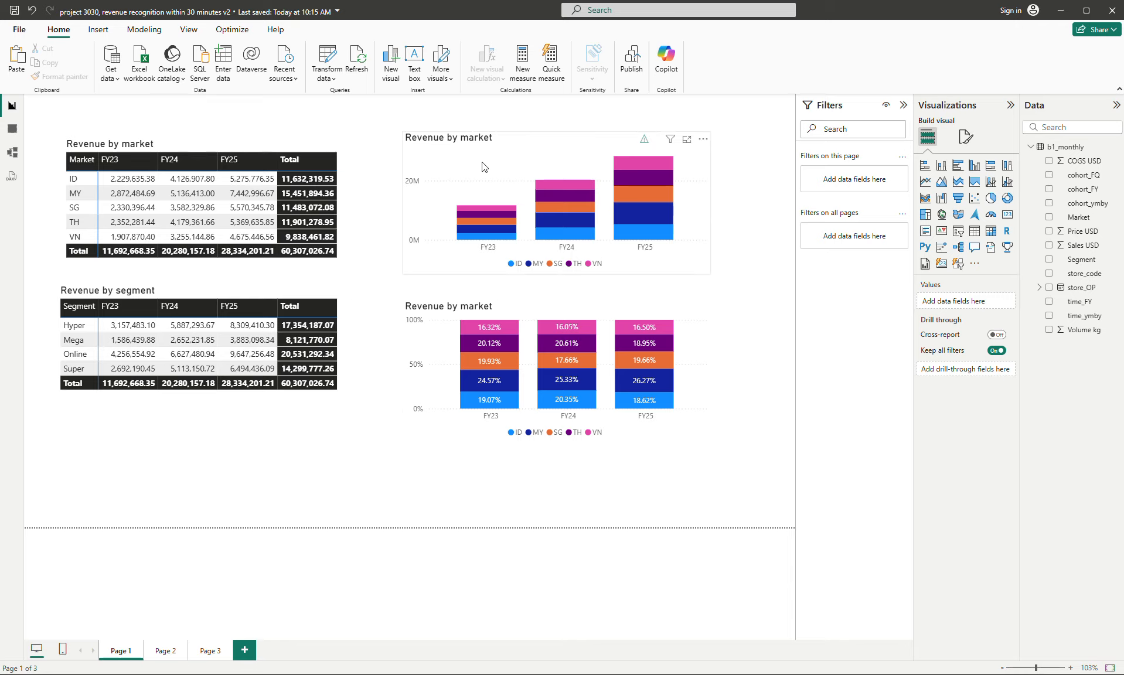
- Copy the "Revenue by market" matrix from Page 1 onto Page 2
{"action": "left_click", "coordinate": [165, 651]}
{"action": "left_click", "coordinate": [121, 651]}
{"action": "left_click", "coordinate": [353, 205]}
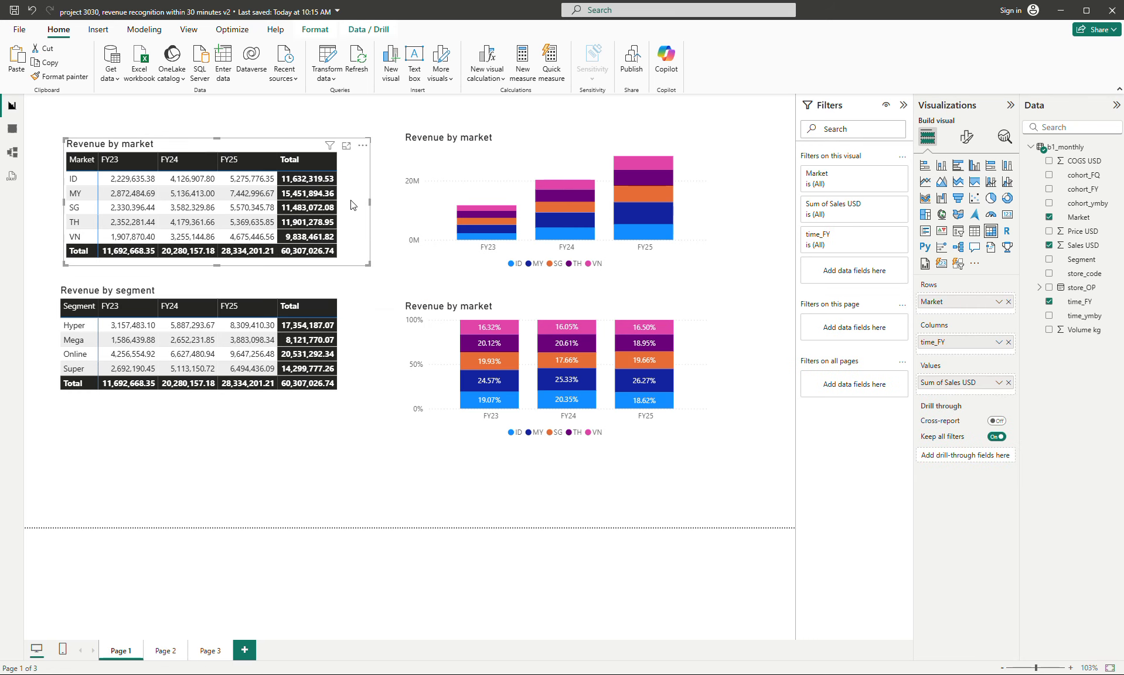
{"action": "left_click", "coordinate": [165, 651]}
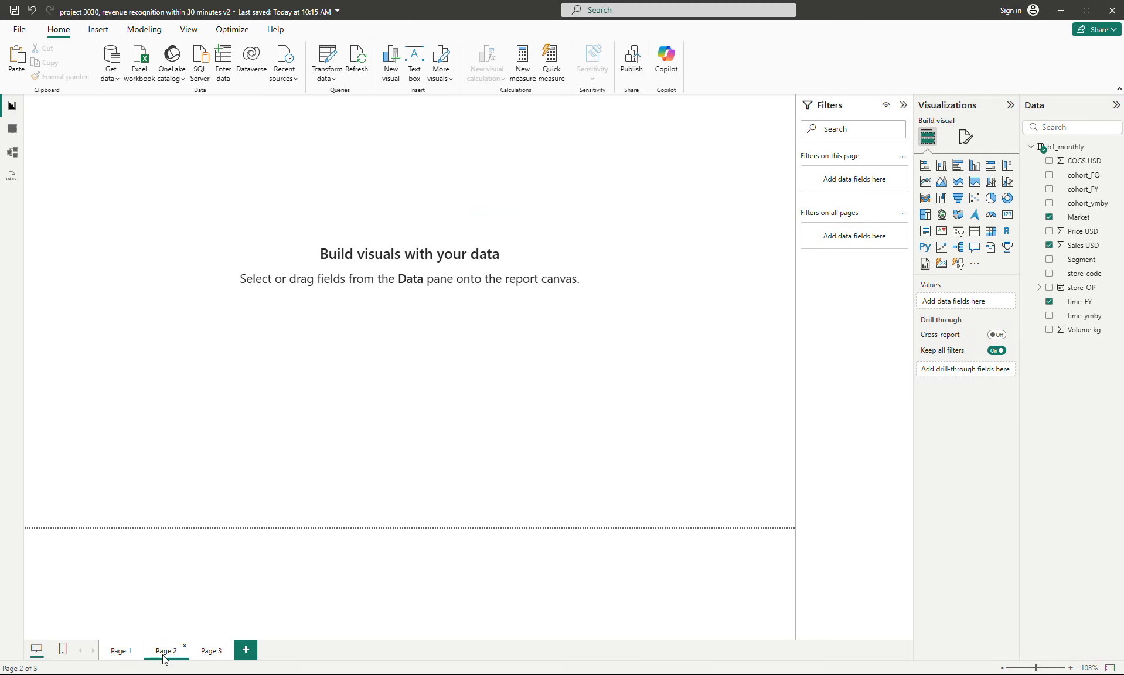
{"action": "key", "text": "ctrl+v"}
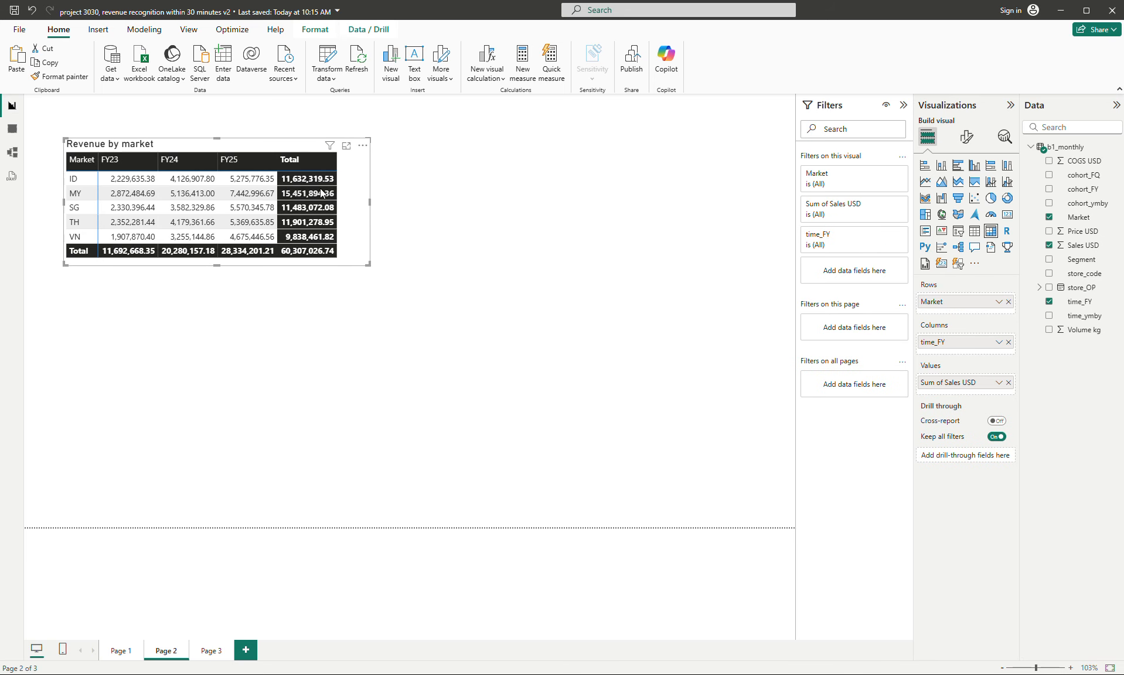
- Add a second copy of the "Revenue by market" matrix to Page 2 and place it below the first
{"action": "left_click", "coordinate": [234, 373]}
{"action": "key", "text": "ctrl+v"}
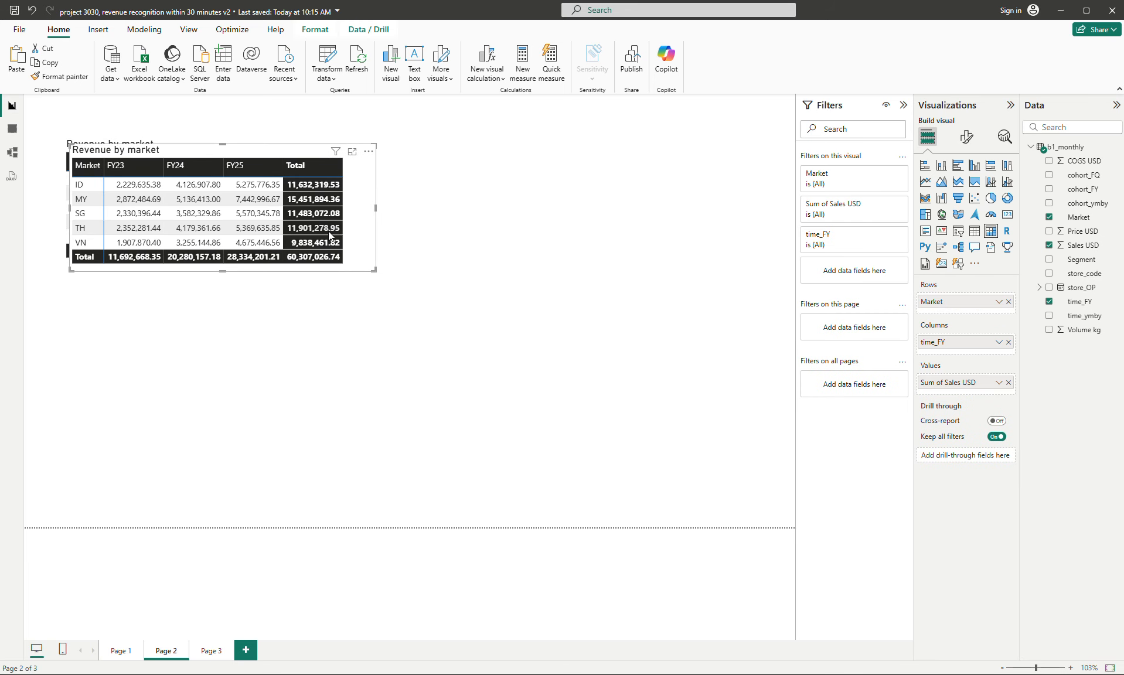
{"action": "left_click_drag", "start_coordinate": [354, 238], "coordinate": [342, 380]}
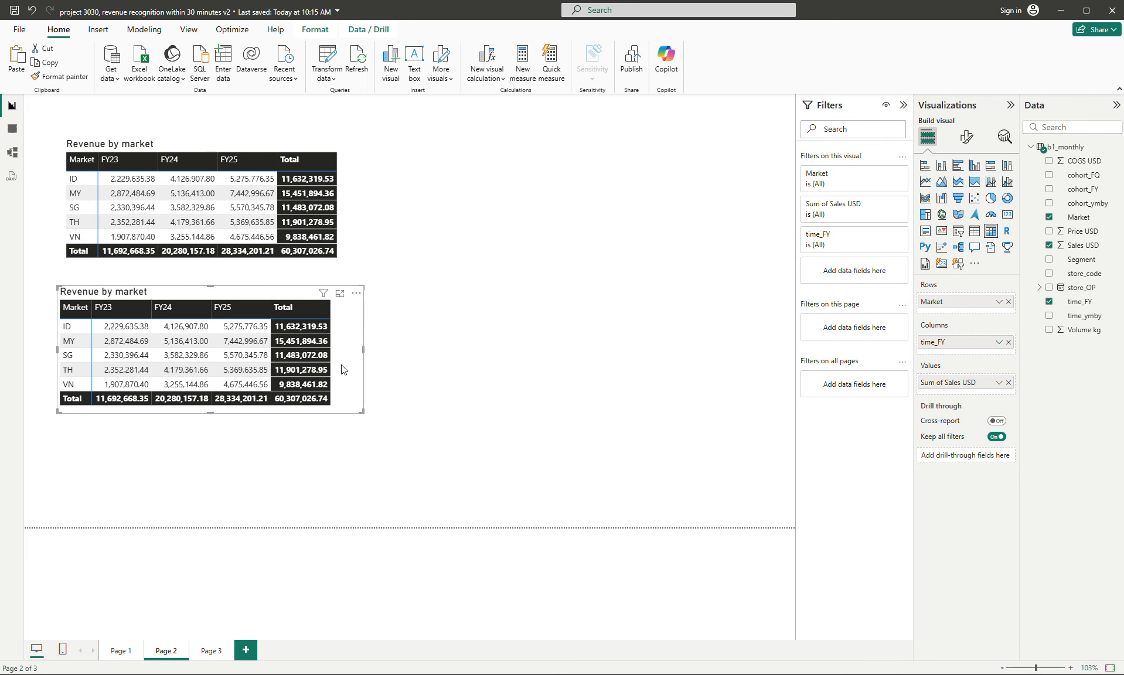
- With the upper matrix selected, add a new measure to the b1_monthly table and name it __sal
{"action": "left_click", "coordinate": [360, 203]}
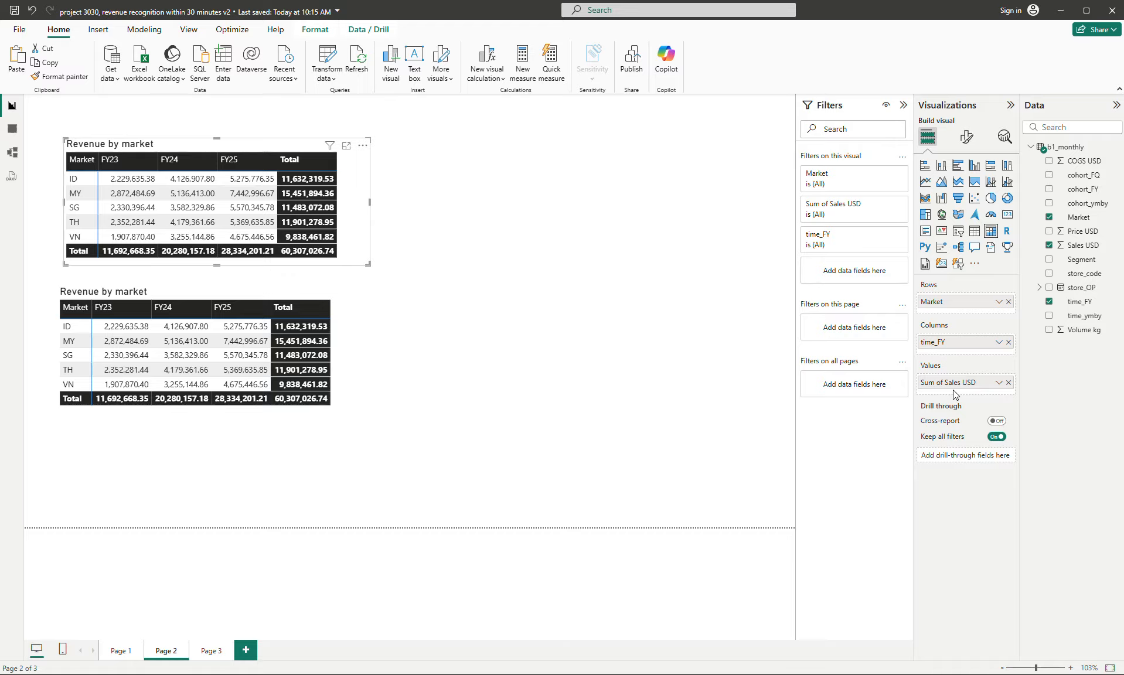
{"action": "right_click", "coordinate": [1075, 148]}
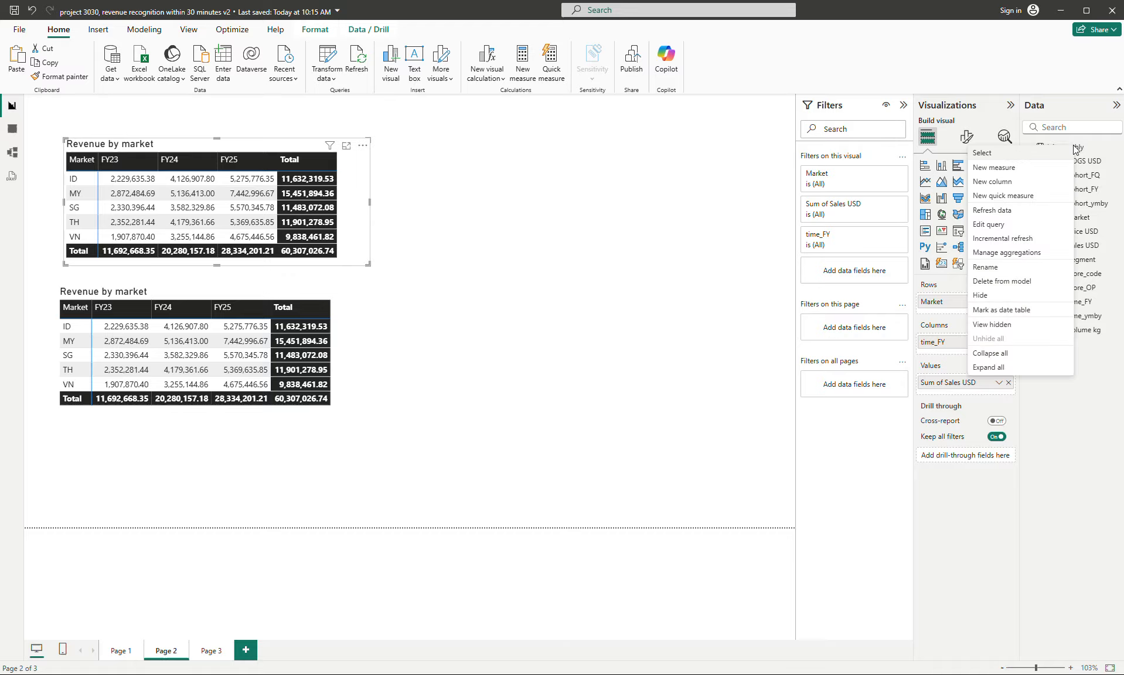
{"action": "left_click", "coordinate": [1012, 168]}
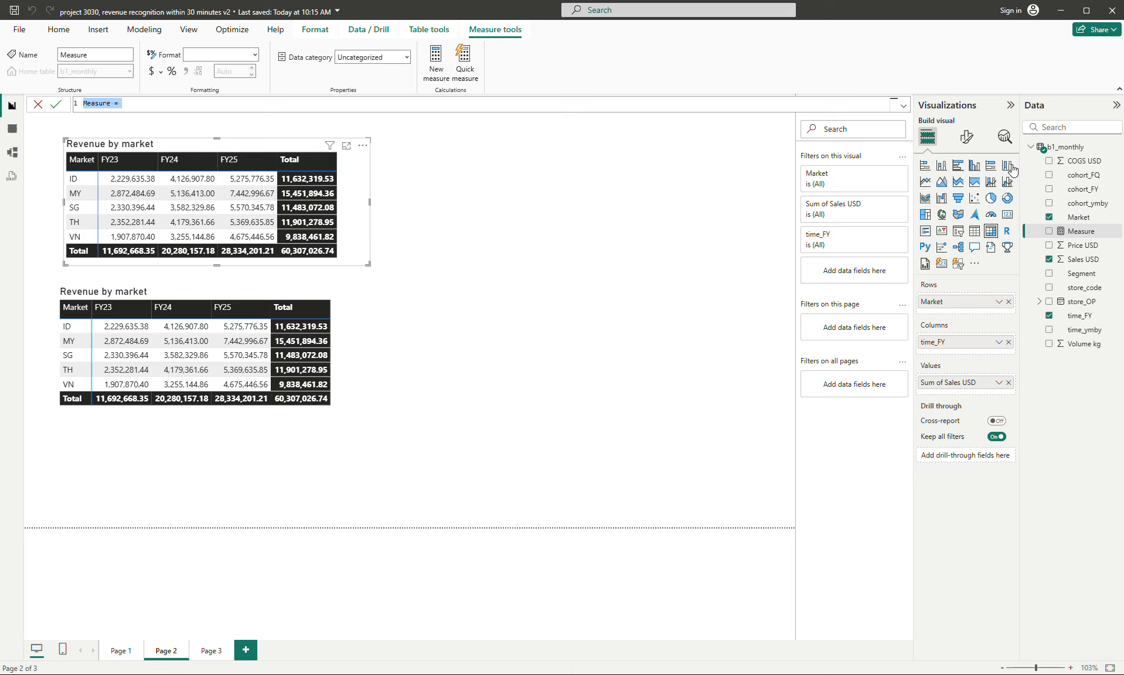
{"action": "key", "text": "BackSpace"}
{"action": "type", "text": "__sal"}
{"action": "key", "text": "ctrl+plus"}
{"action": "key", "text": "ctrl+plus"}
{"action": "key", "text": "ctrl+plus"}
{"action": "key", "text": "ctrl+plus"}
{"action": "key", "text": "ctrl+plus"}
{"action": "key", "text": "ctrl+plus"}
{"action": "key", "text": "ctrl+plus"}
{"action": "key", "text": "ctrl+plus"}
{"action": "key", "text": "ctrl+plus"}
{"action": "key", "text": "ctrl+plus"}
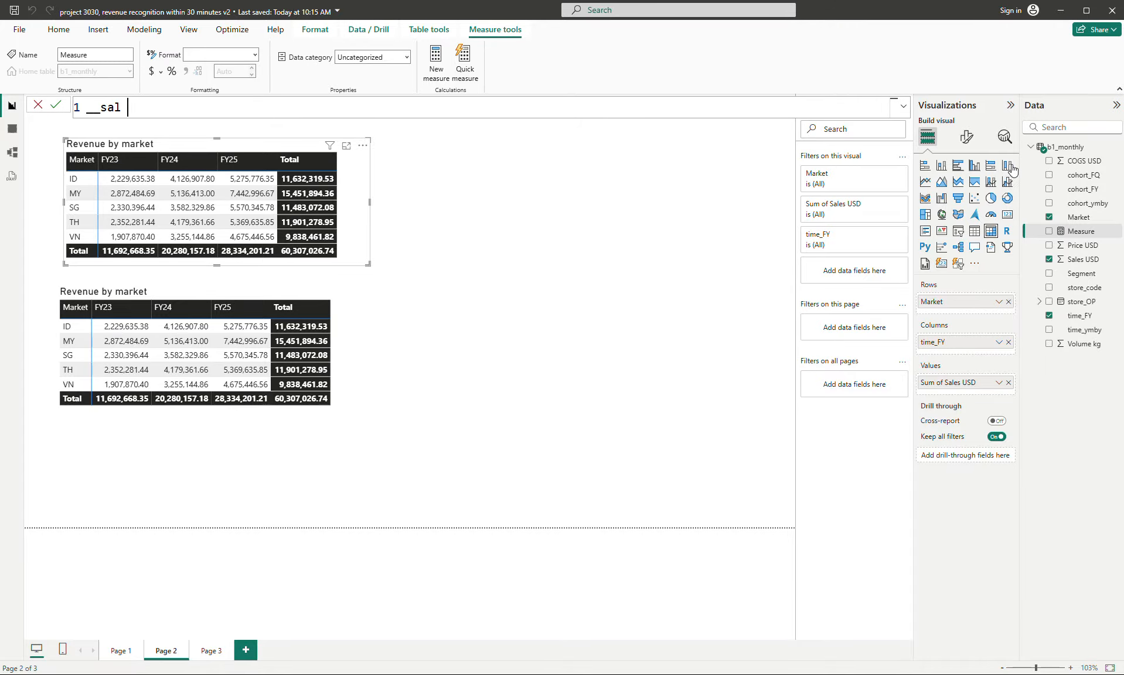
- Define the __sal measure as sumx(b1_monthly, [Sales USD]) / 1e3 and commit the formula
{"action": "type", "text": "= s"}
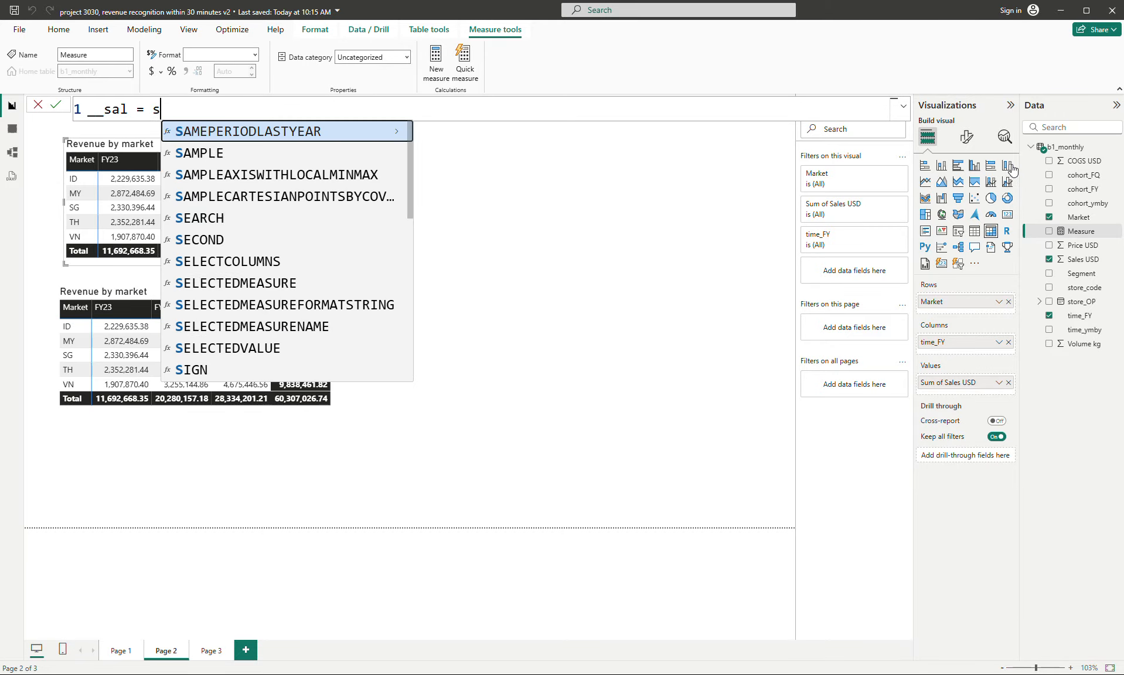
{"action": "type", "text": "umx("}
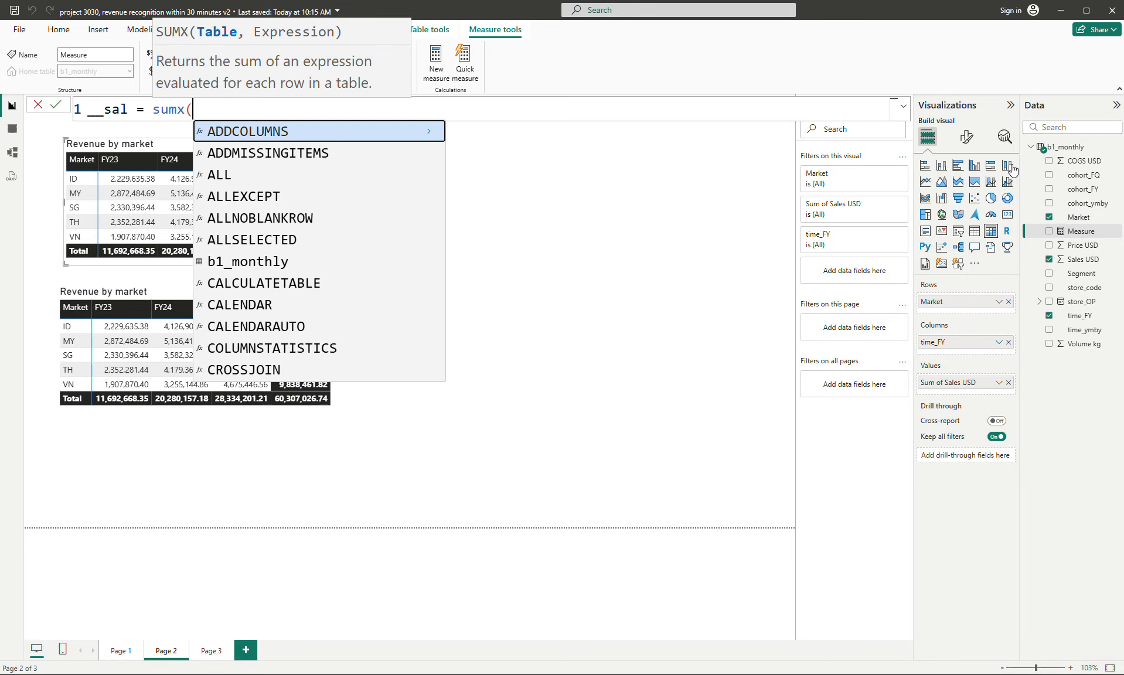
{"action": "type", "text": "b"}
{"action": "key", "text": "Tab"}
{"action": "type", "text": ","}
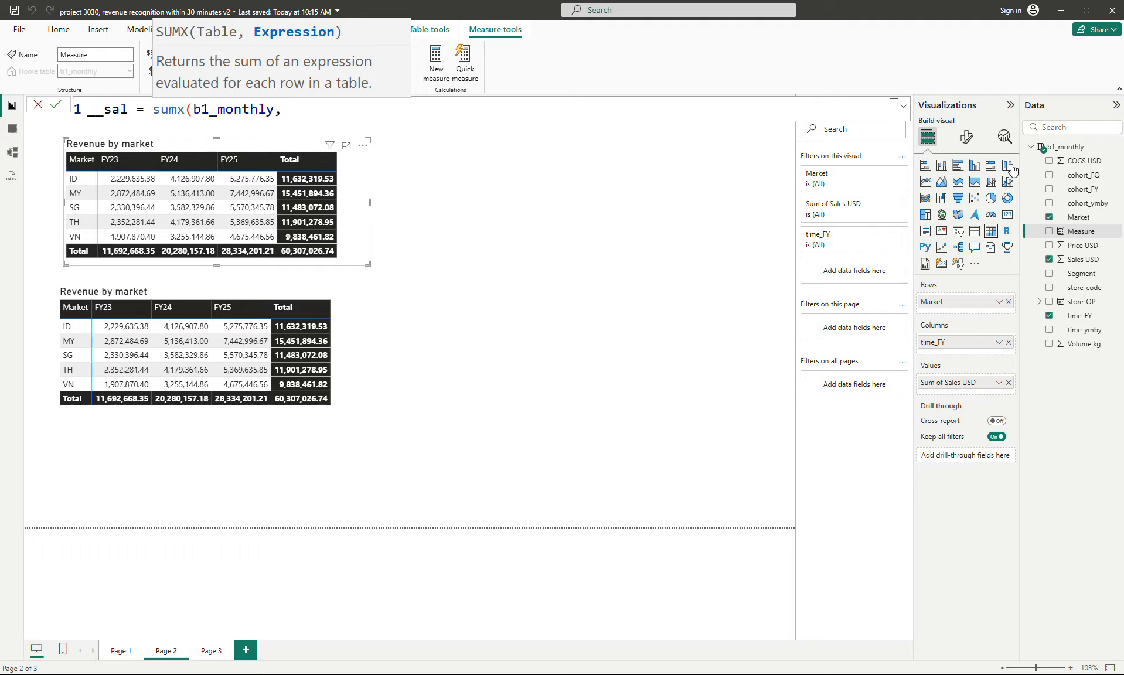
{"action": "type", "text": " [S"}
{"action": "key", "text": "Tab"}
{"action": "type", "text": ")"}
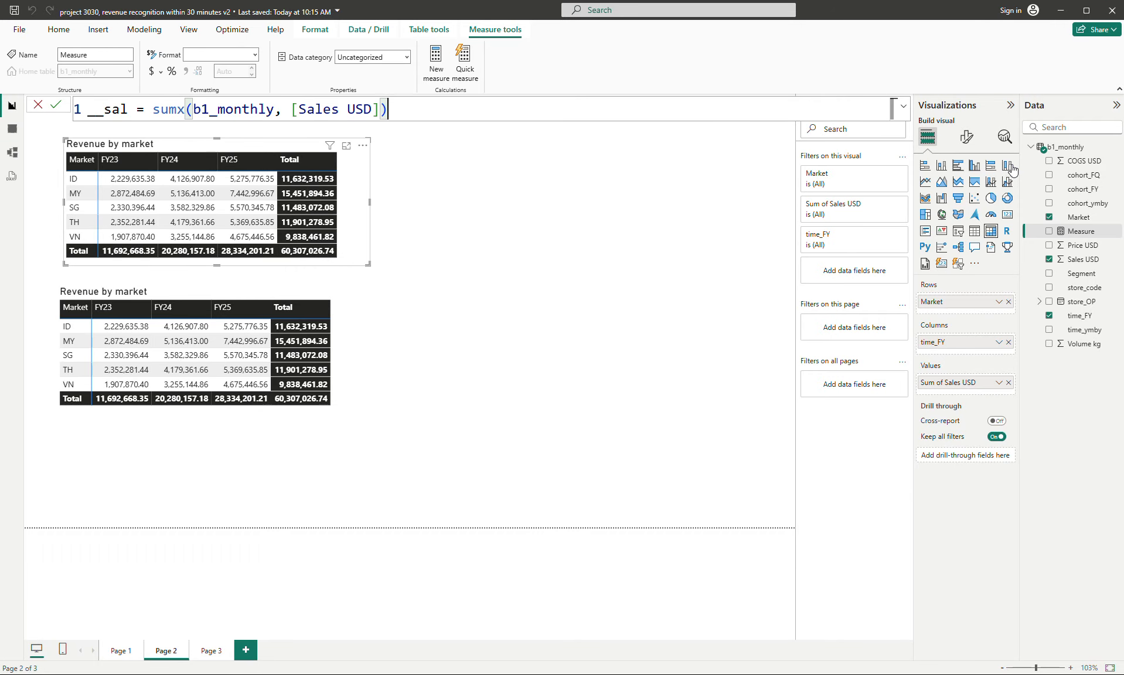
{"action": "type", "text": " / 1e3"}
{"action": "key", "text": "Left"}
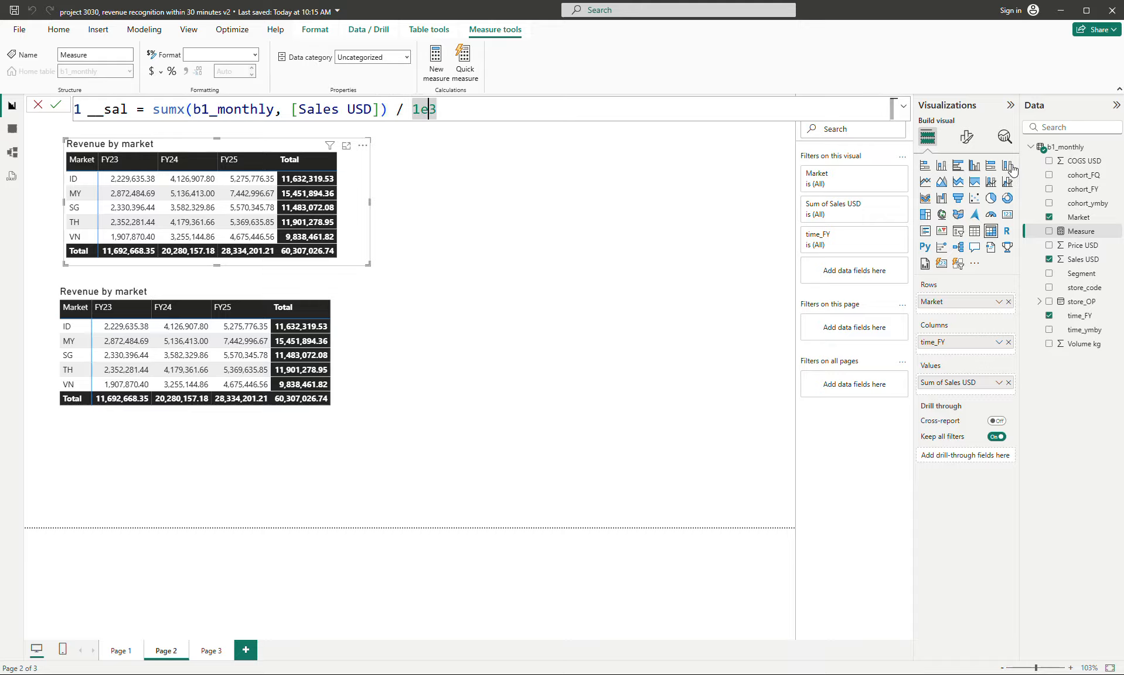
{"action": "key", "text": "Return"}
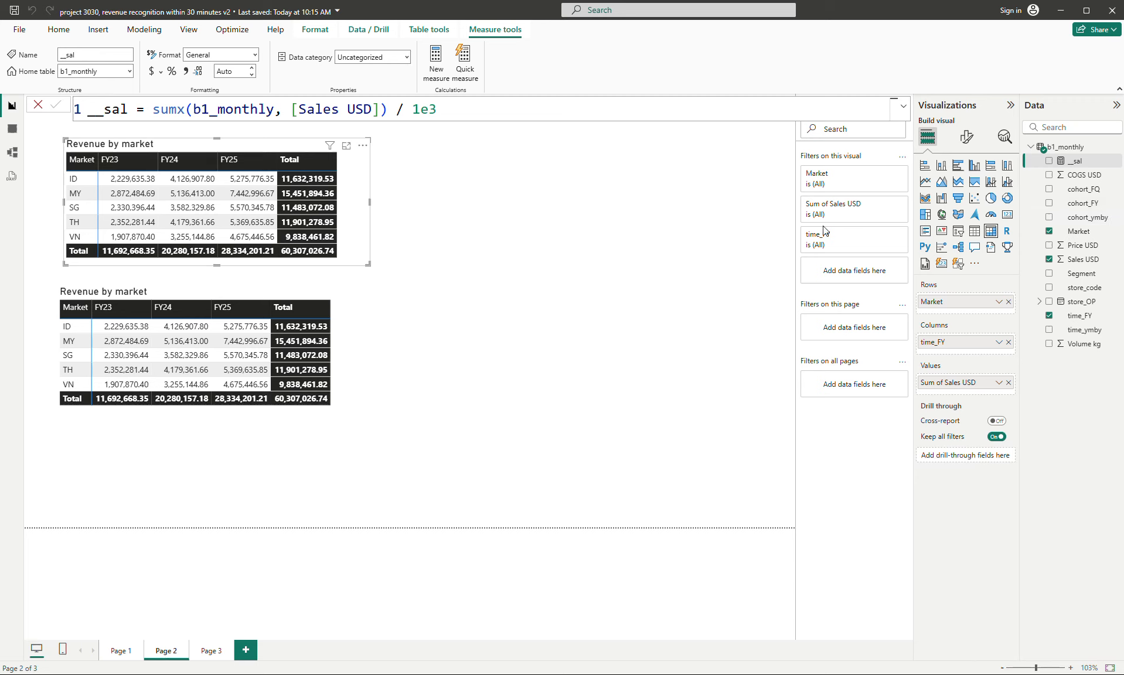
- Rename the measure to __sal_000 and use it as the upper matrix's values instead of Sum of Sales USD
{"action": "left_click", "coordinate": [127, 109]}
{"action": "double_click", "coordinate": [128, 109]}
{"action": "key", "text": "Right"}
{"action": "type", "text": "_000"}
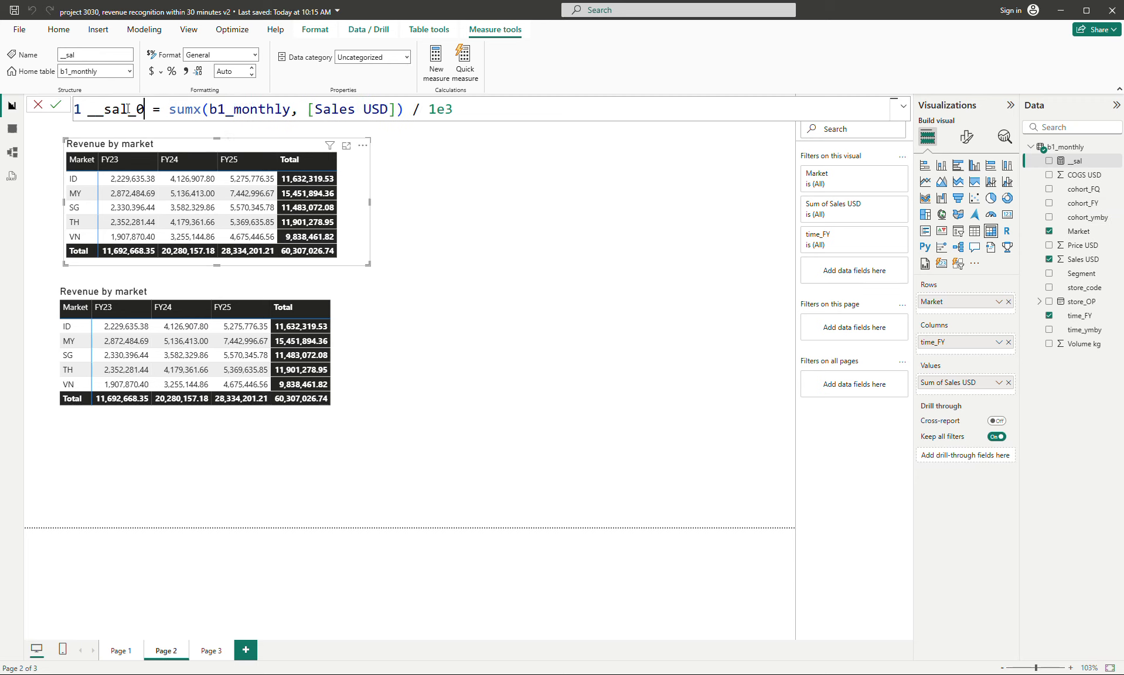
{"action": "key", "text": "Return"}
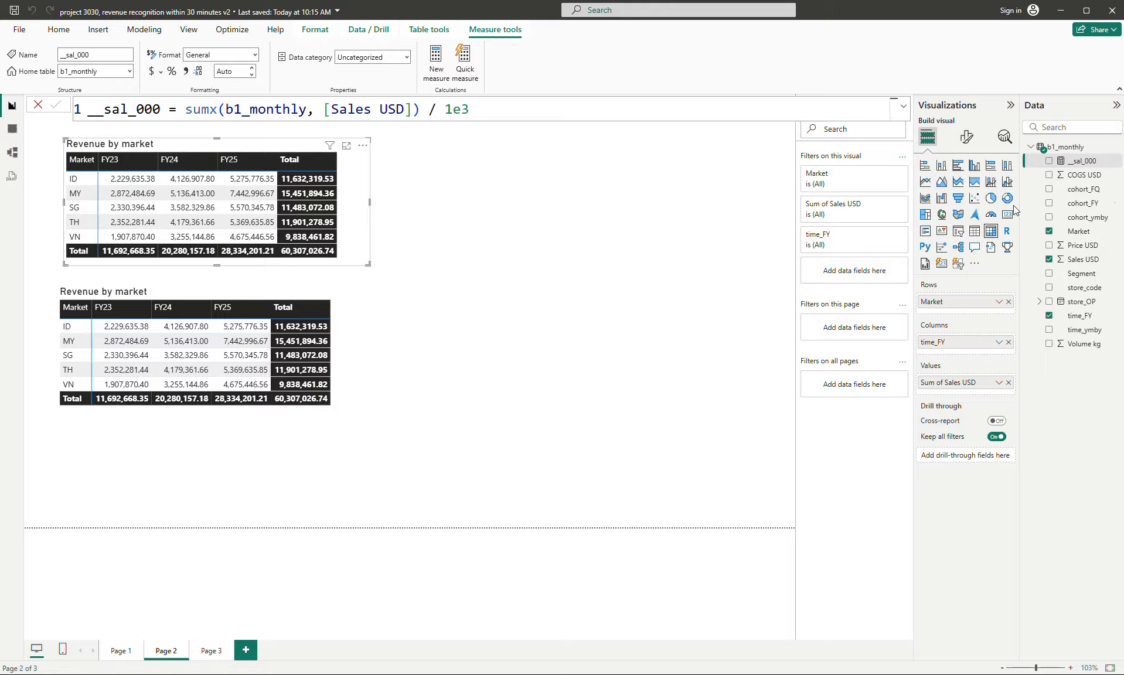
{"action": "left_click_drag", "start_coordinate": [1082, 161], "coordinate": [914, 384]}
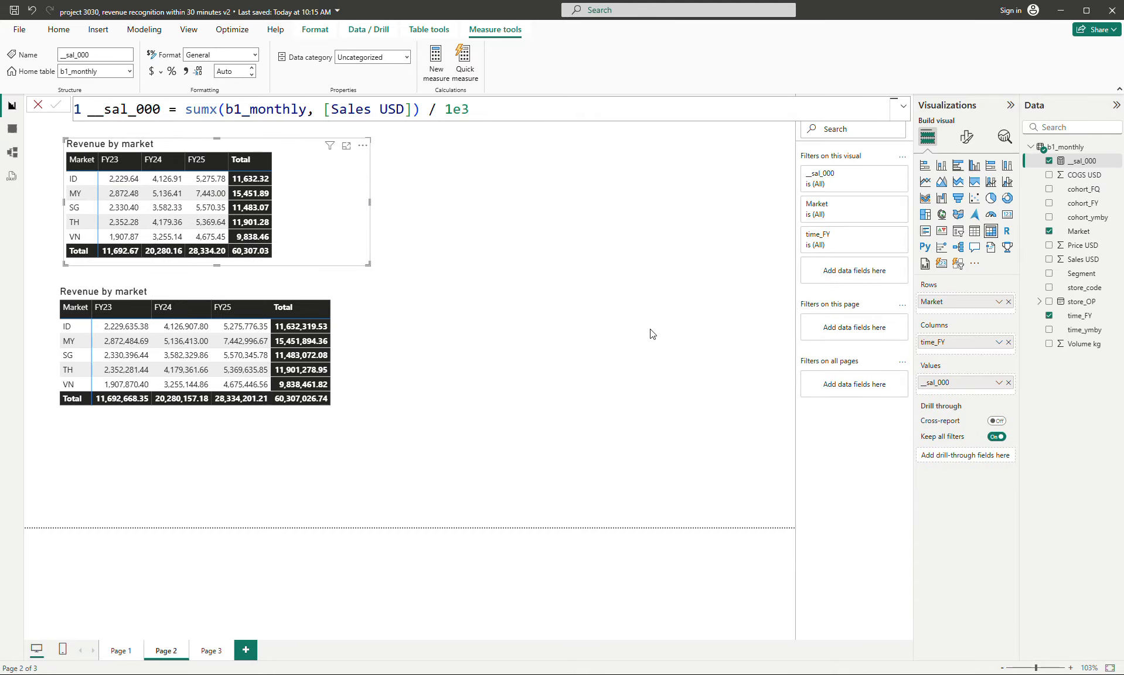
- Move the lower matrix slightly down and narrow the upper matrix's frame towards its last column
{"action": "left_click", "coordinate": [343, 370]}
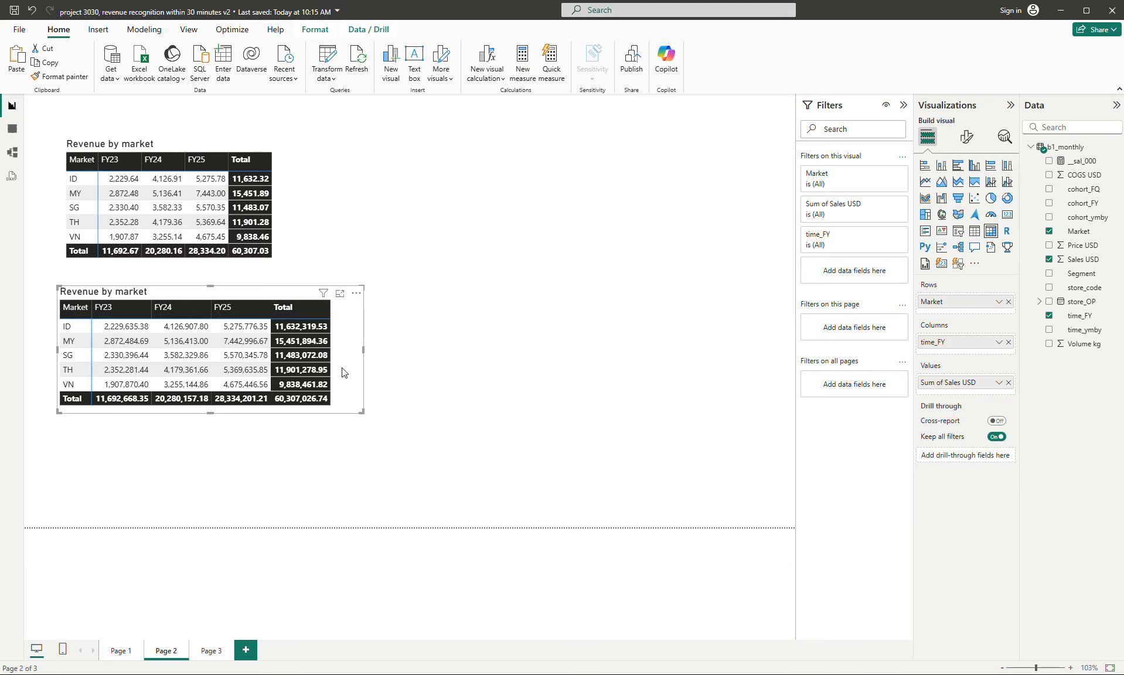
{"action": "left_click_drag", "start_coordinate": [343, 369], "coordinate": [341, 388]}
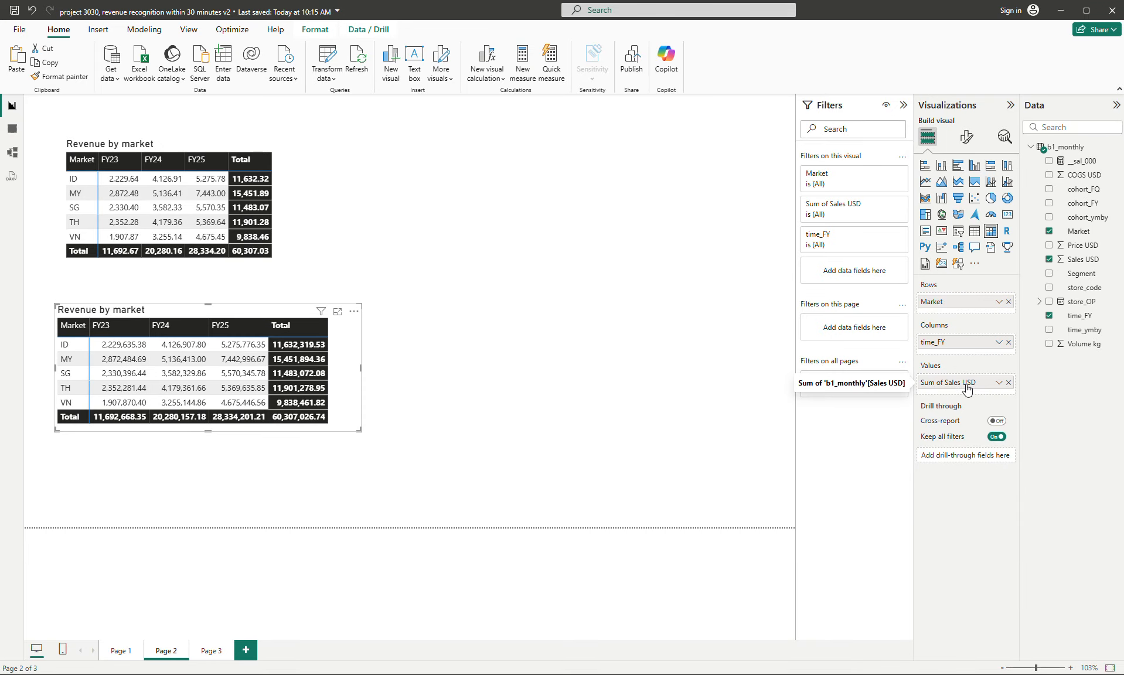
{"action": "left_click", "coordinate": [315, 209]}
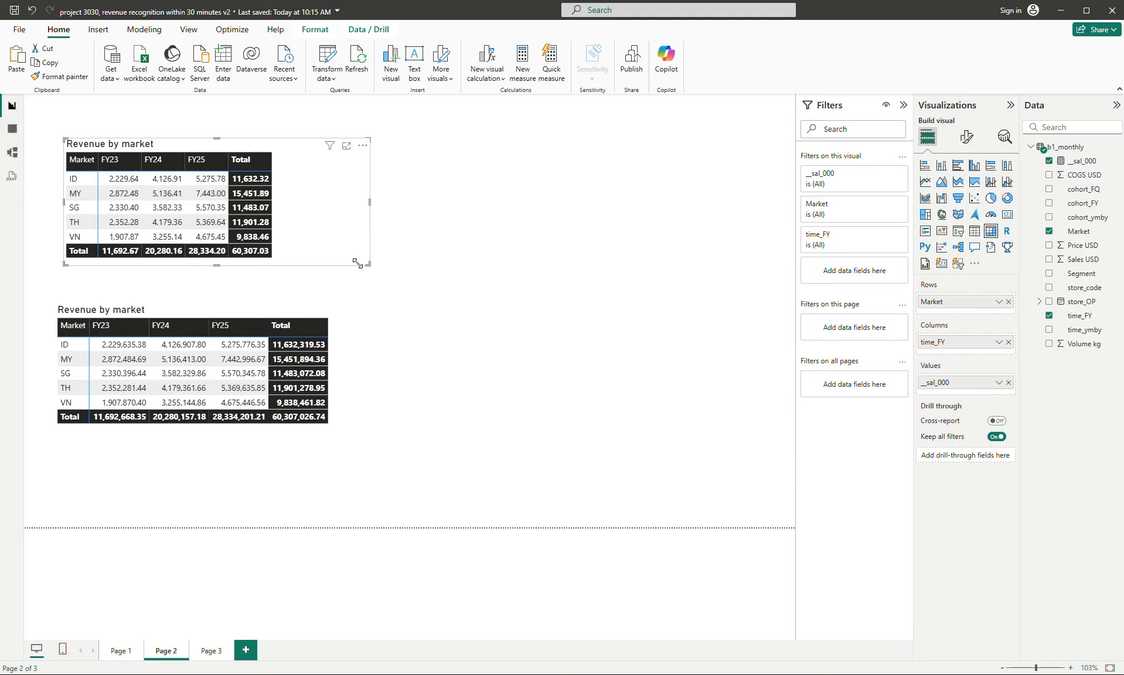
{"action": "left_click_drag", "start_coordinate": [358, 264], "coordinate": [298, 265]}
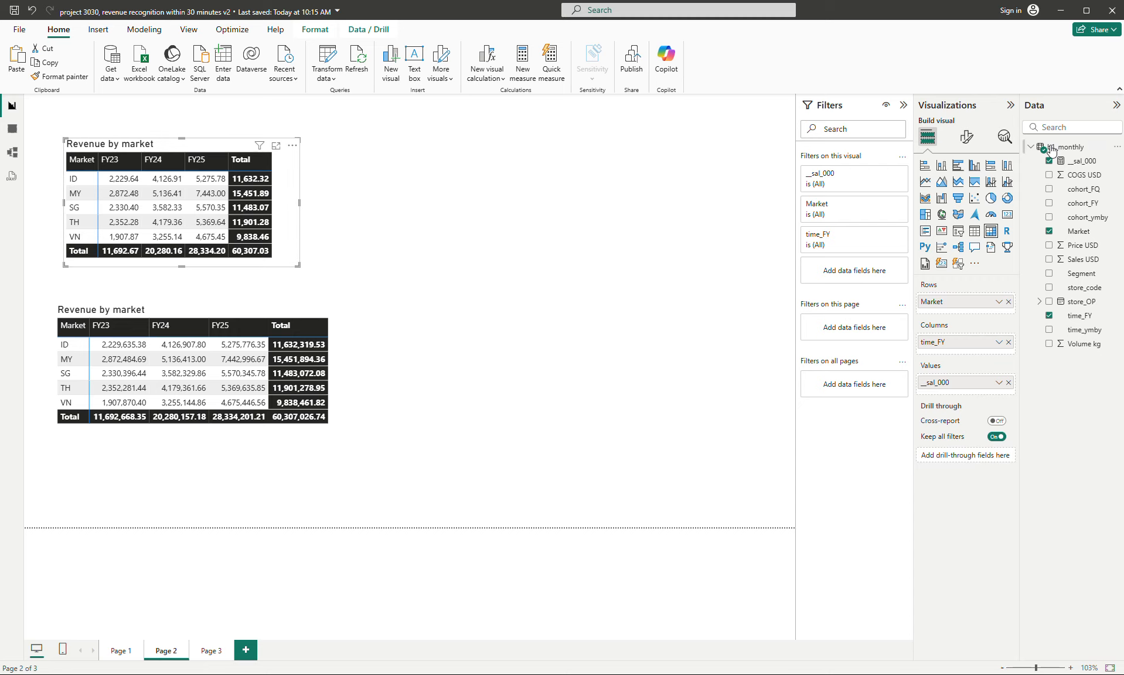
- Format the __sal_000 measure with a thousands separator and 1 decimal place
{"action": "left_click", "coordinate": [1083, 161]}
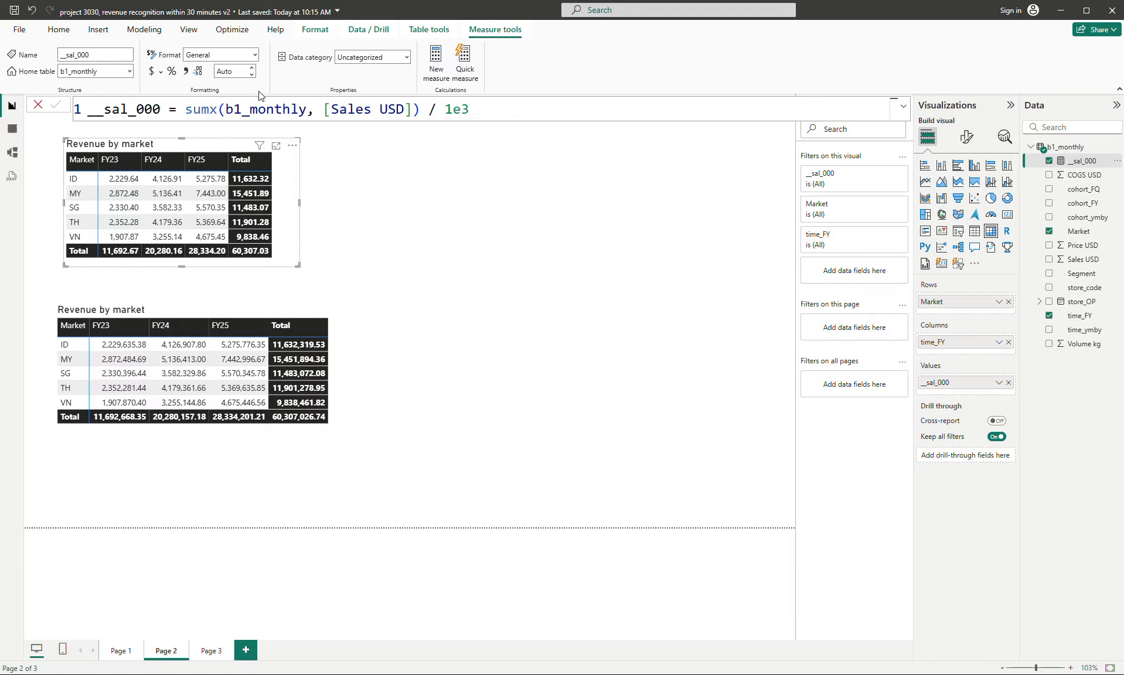
{"action": "left_click", "coordinate": [186, 71]}
{"action": "left_click", "coordinate": [251, 75]}
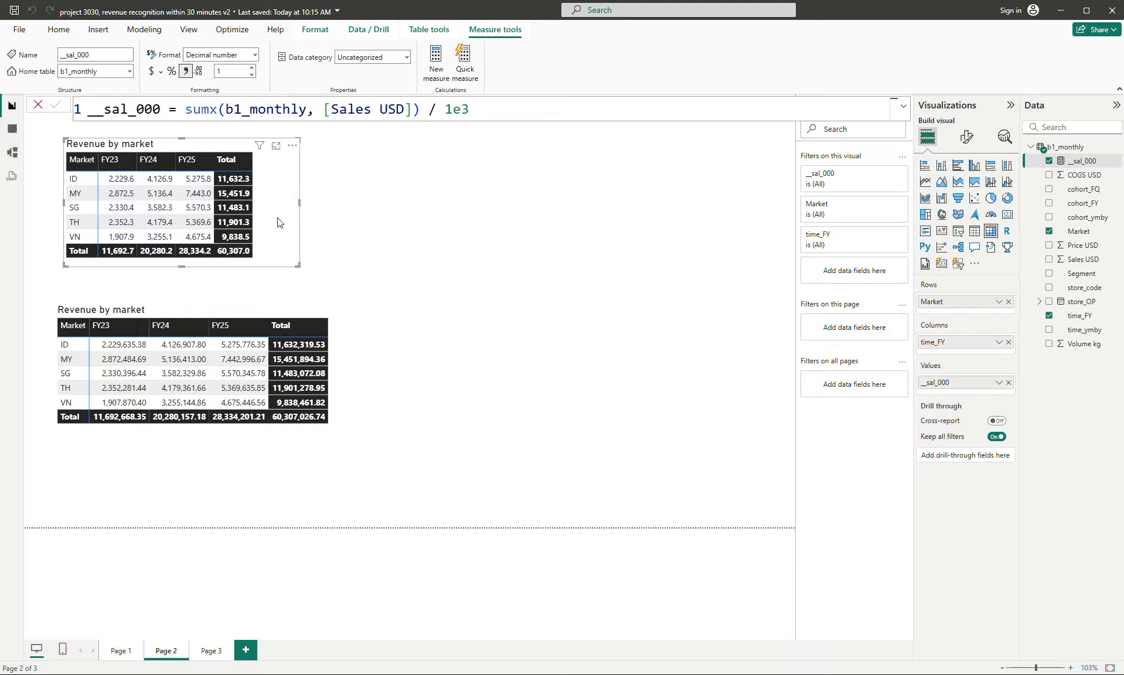
- Turn off the column subtotals of the upper matrix and narrow its frame to fit the remaining columns
{"action": "left_click", "coordinate": [966, 137]}
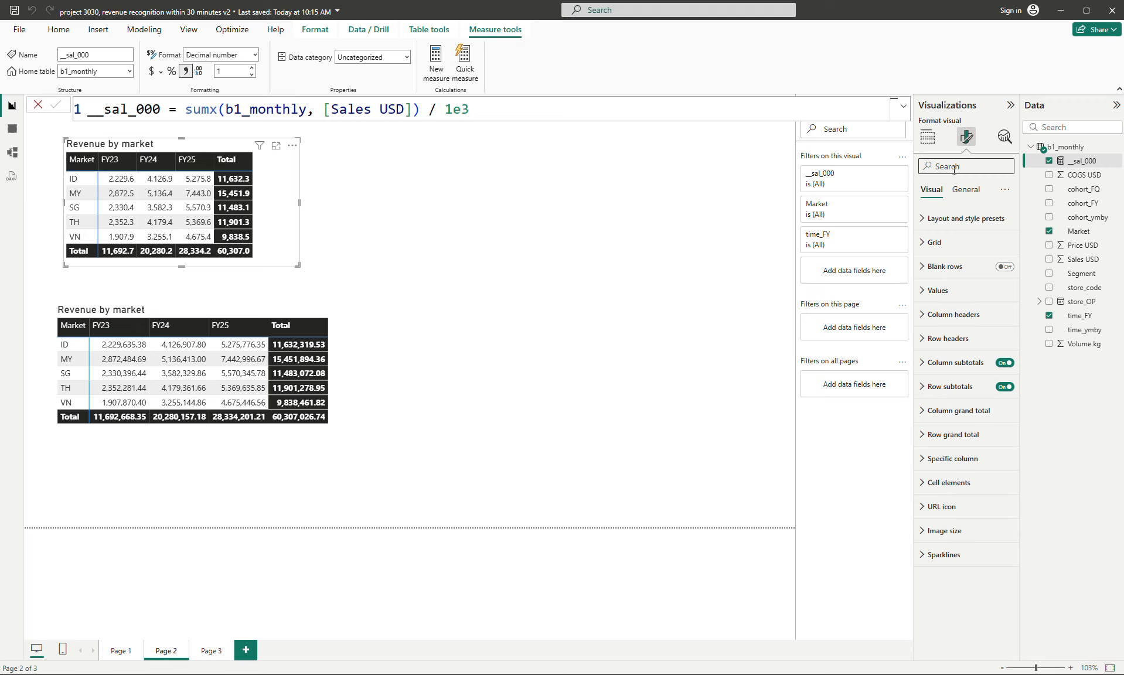
{"action": "left_click", "coordinate": [955, 167]}
{"action": "type", "text": "Total"}
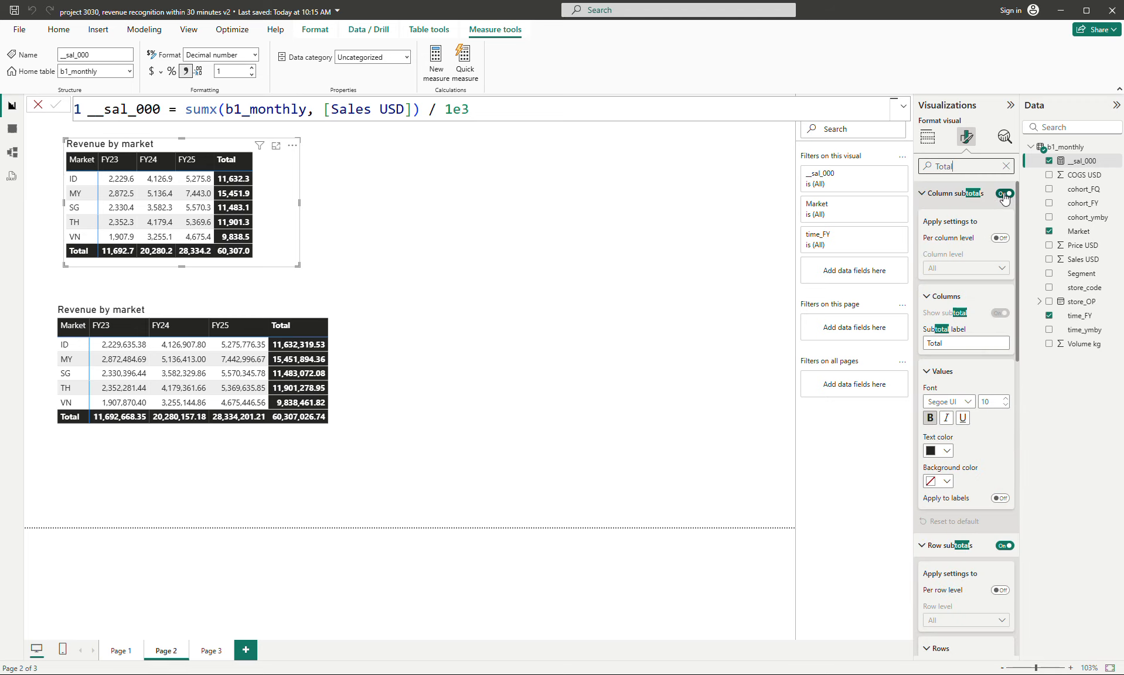
{"action": "left_click", "coordinate": [1005, 194]}
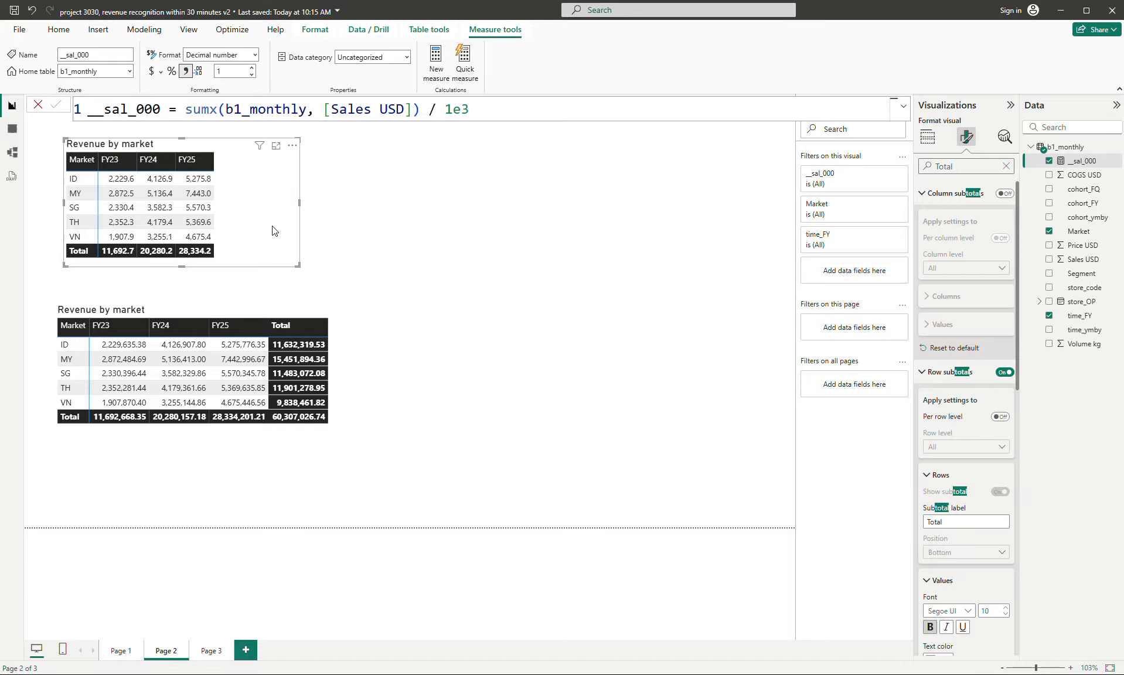
{"action": "left_click_drag", "start_coordinate": [272, 227], "coordinate": [269, 228]}
{"action": "left_click_drag", "start_coordinate": [296, 266], "coordinate": [233, 260]}
- Duplicate the upper "Revenue by market" matrix and place the copy to its right
{"action": "left_click", "coordinate": [223, 236]}
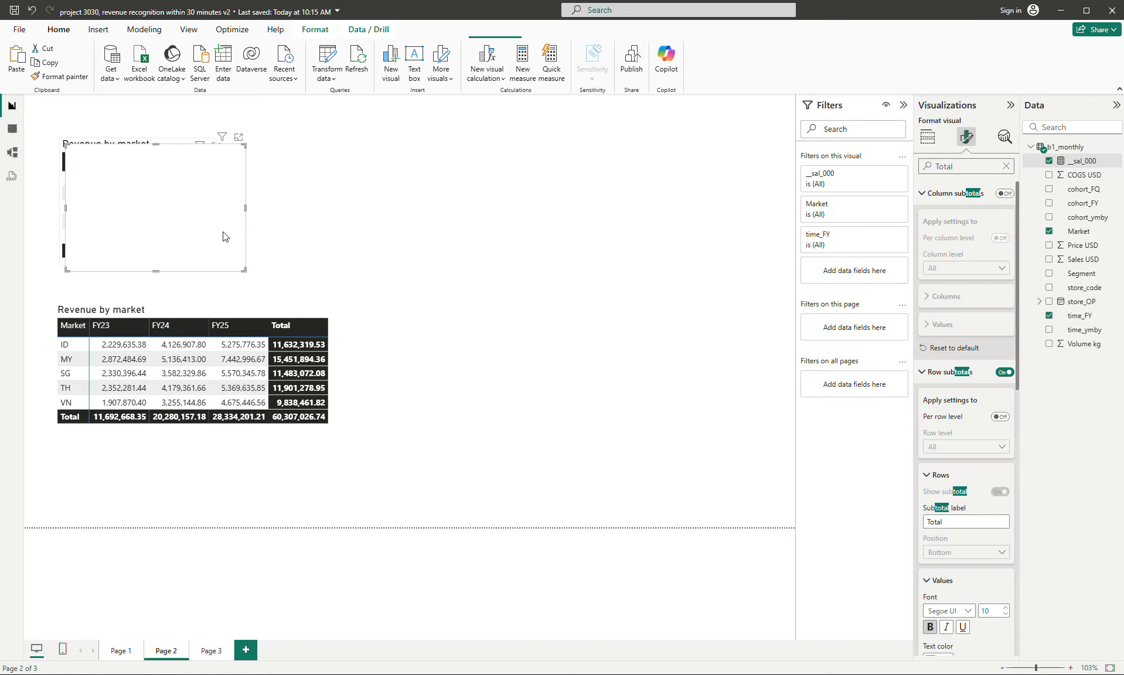
{"action": "key", "text": "ctrl+v"}
{"action": "left_click_drag", "start_coordinate": [461, 221], "coordinate": [431, 226]}
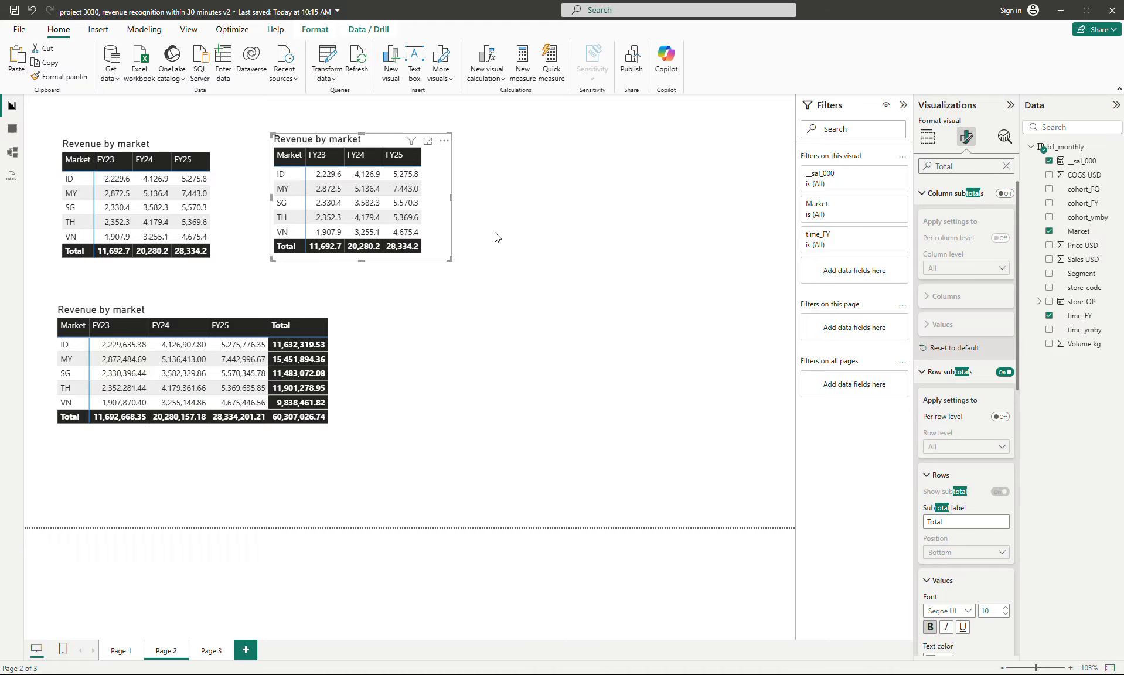
- Replace Market with Segment as the row field of the copied revenue matrix and shift it slightly up and left
{"action": "left_click", "coordinate": [927, 136]}
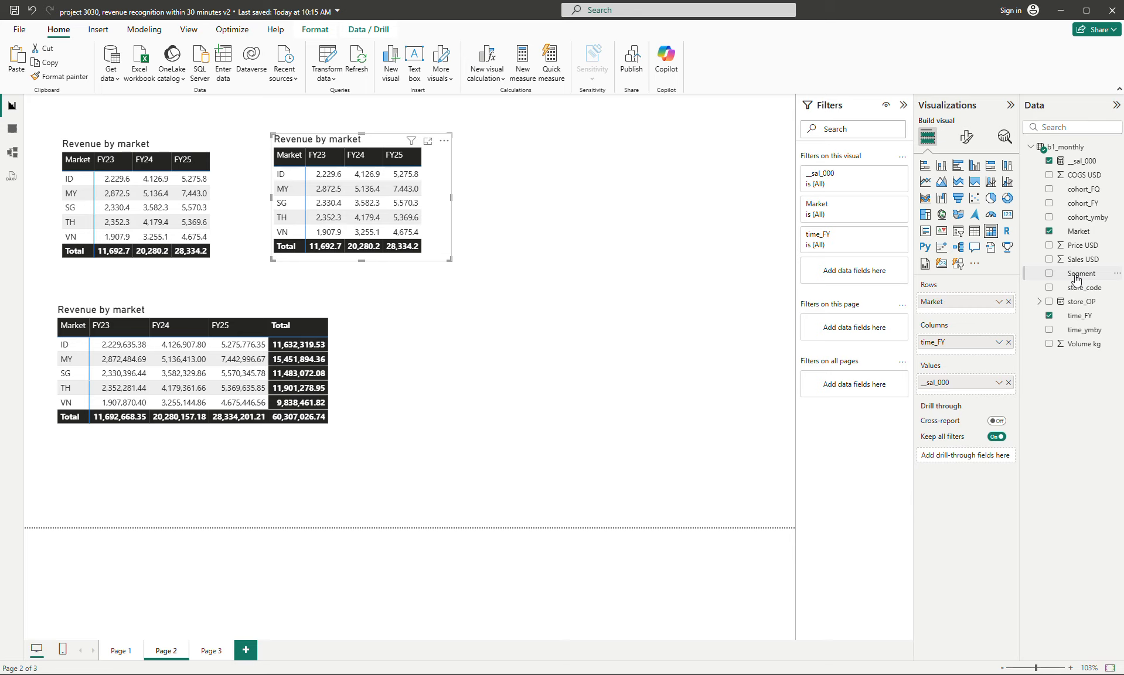
{"action": "left_click_drag", "start_coordinate": [1077, 278], "coordinate": [987, 314]}
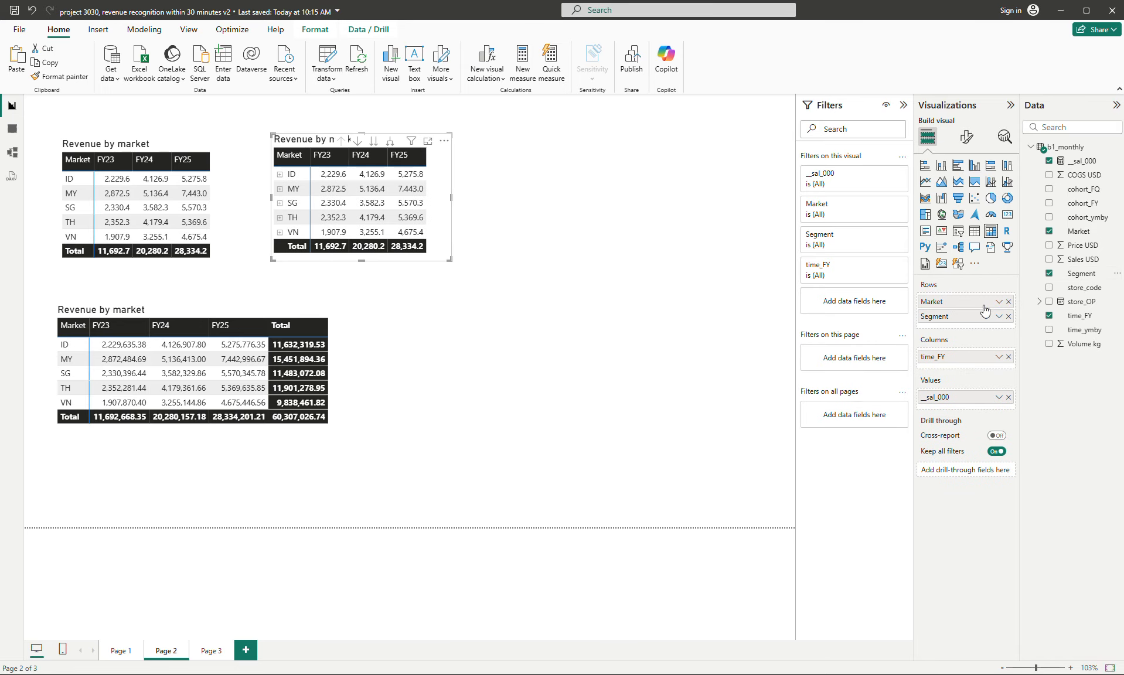
{"action": "left_click", "coordinate": [1010, 302]}
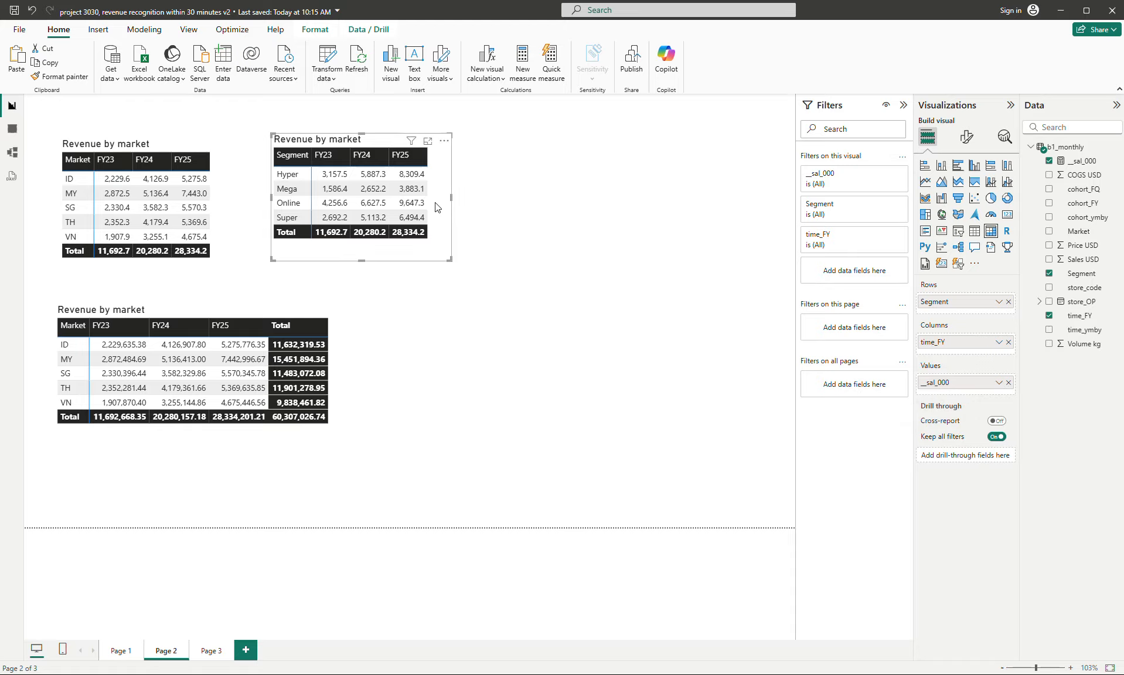
{"action": "left_click_drag", "start_coordinate": [435, 207], "coordinate": [426, 203]}
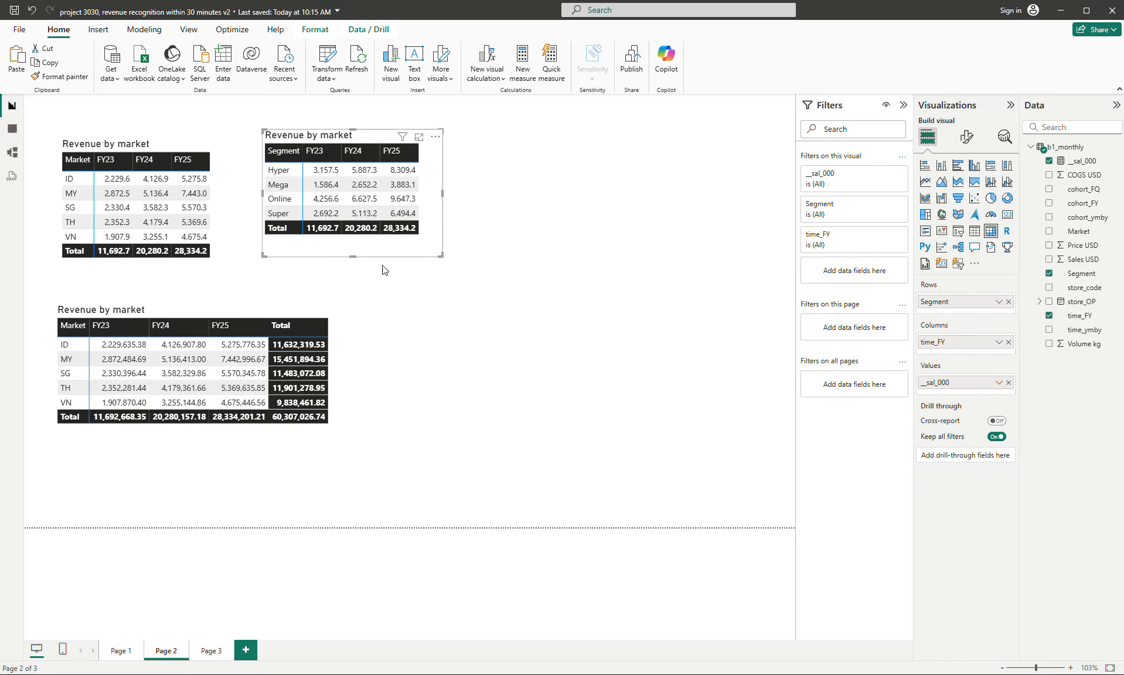
{"action": "left_click", "coordinate": [344, 412]}
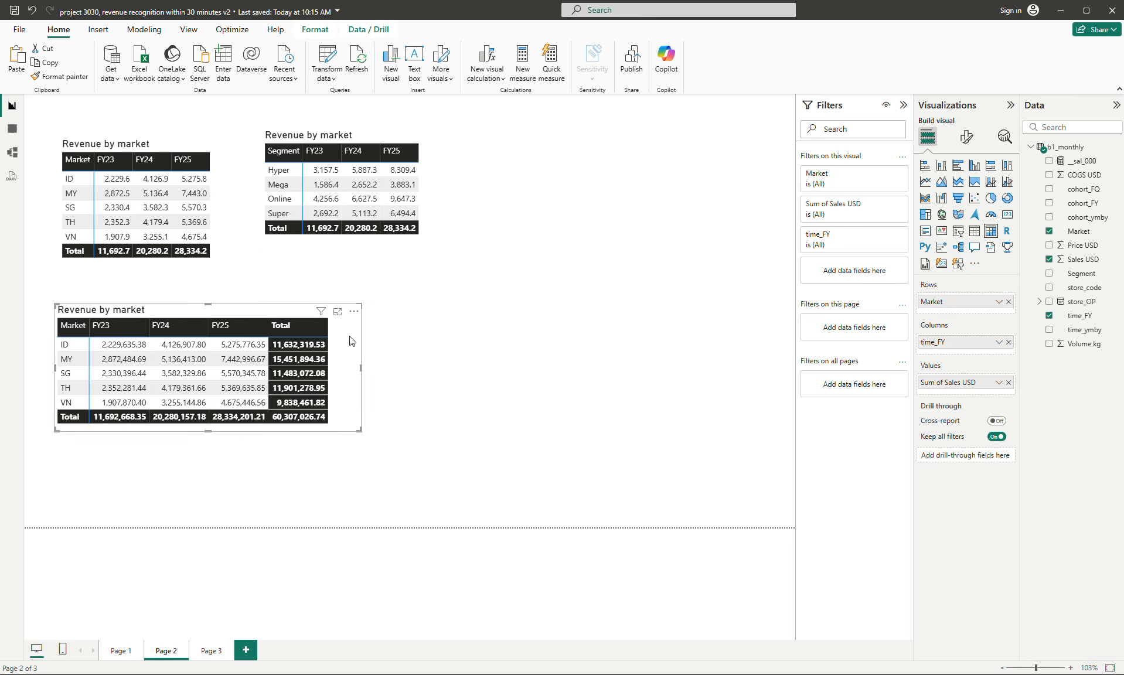
- Change the title of the Segment matrix to "Revenue by segment"
{"action": "left_click", "coordinate": [440, 198]}
{"action": "left_click", "coordinate": [972, 134]}
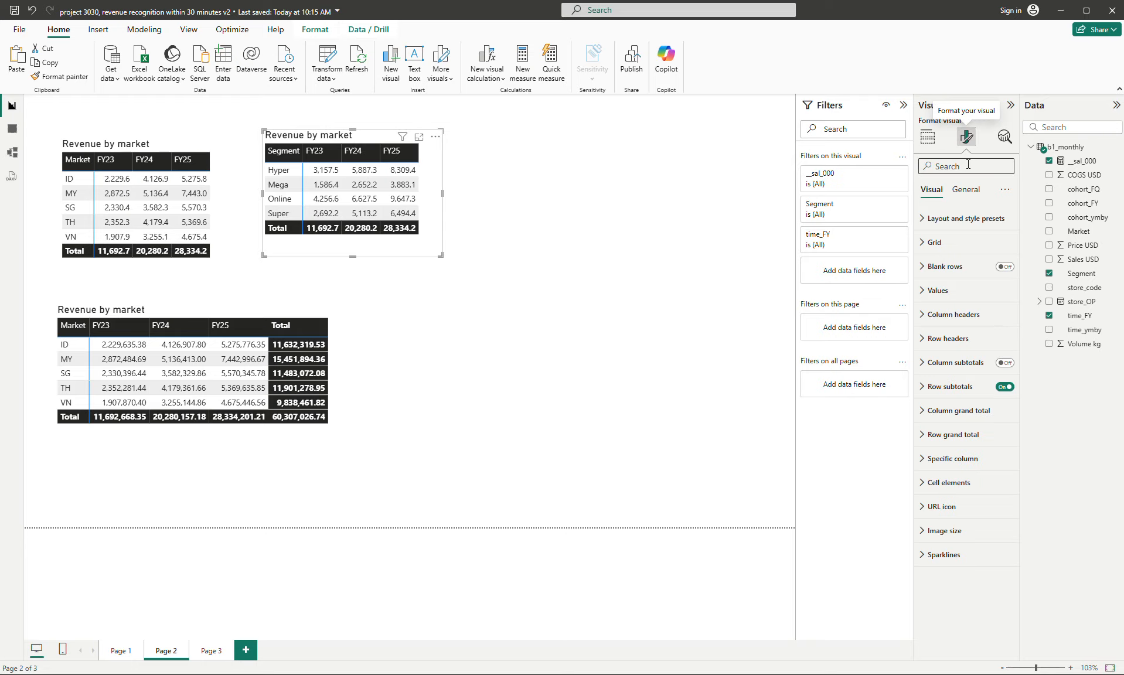
{"action": "left_click", "coordinate": [966, 190]}
{"action": "left_click", "coordinate": [955, 242]}
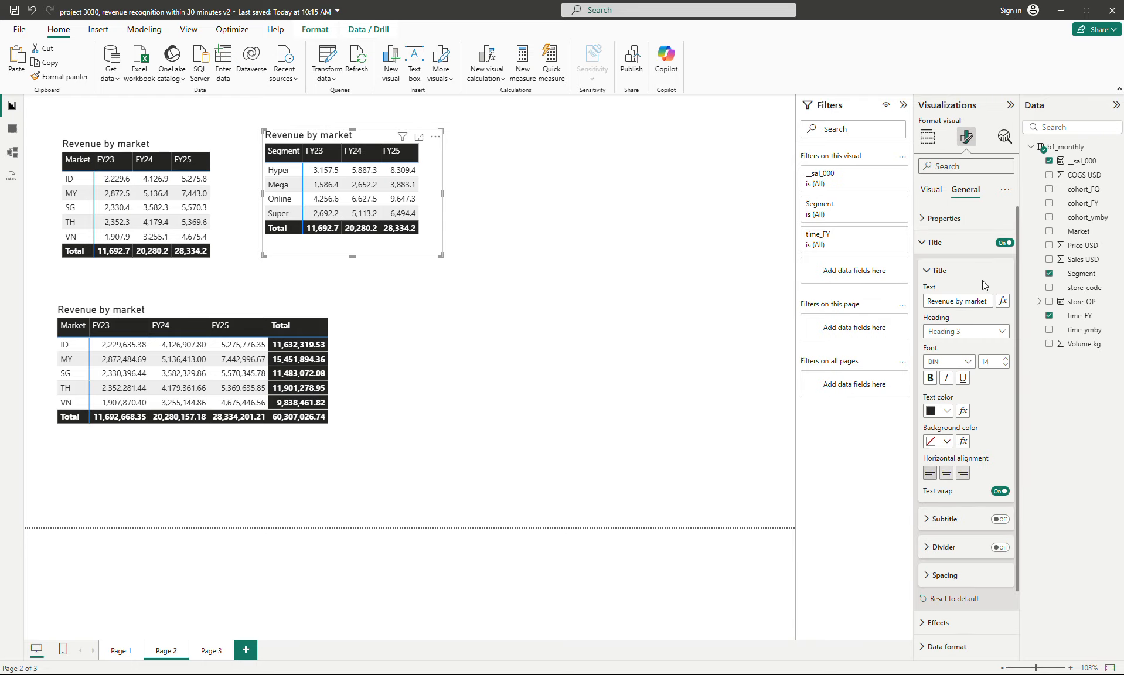
{"action": "double_click", "coordinate": [977, 300]}
{"action": "type", "text": "segment"}
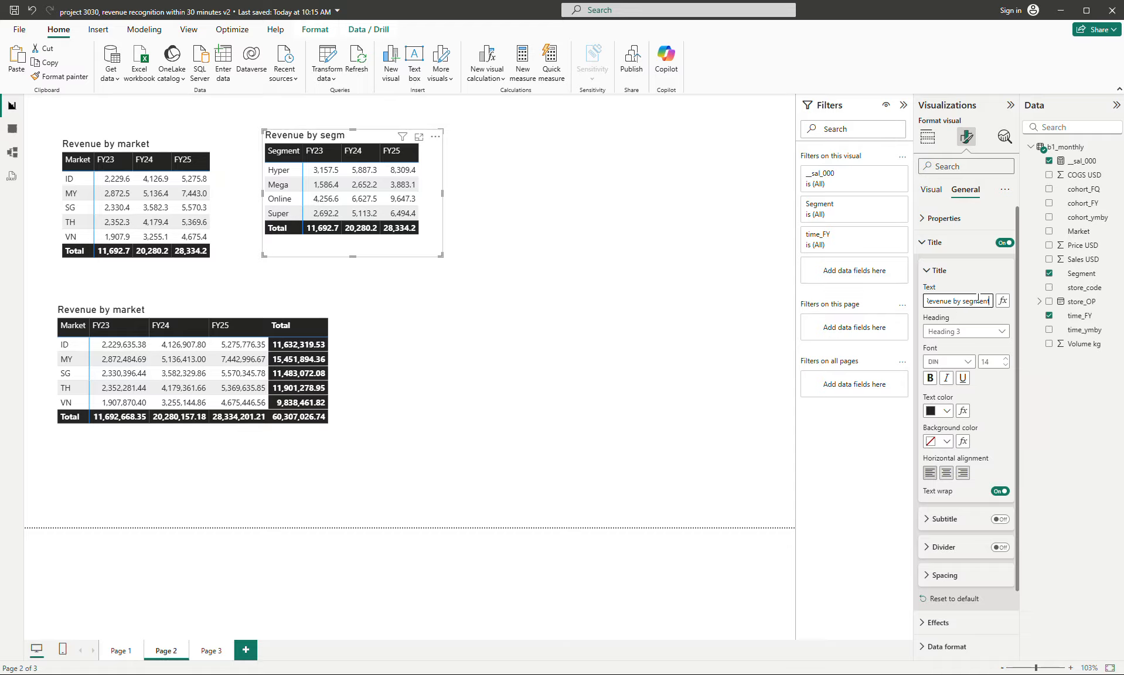
- Remove the lower "Revenue by market" matrix that uses Sum of Sales USD
{"action": "left_click", "coordinate": [344, 376]}
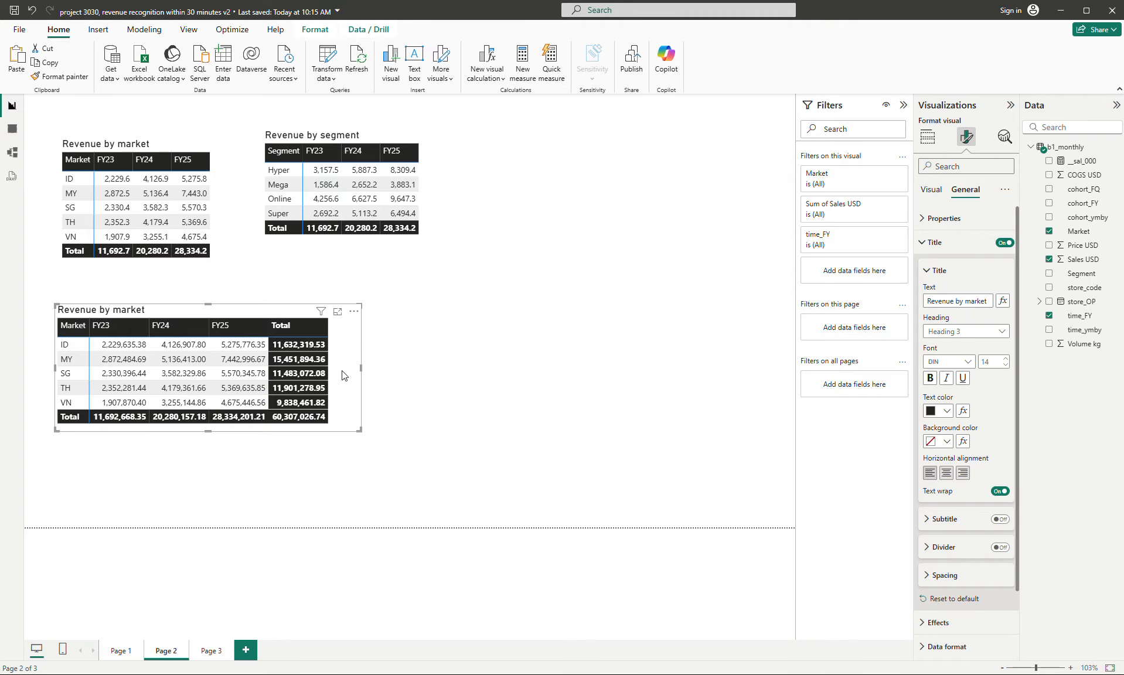
{"action": "left_click", "coordinate": [354, 312]}
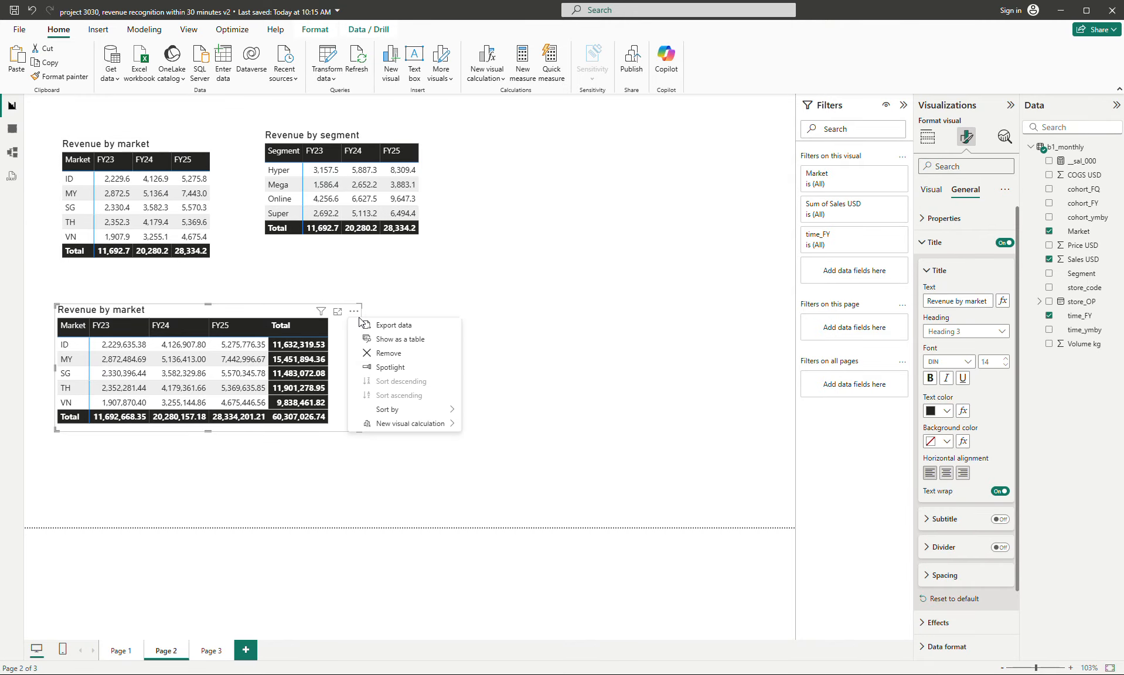
{"action": "left_click", "coordinate": [397, 353]}
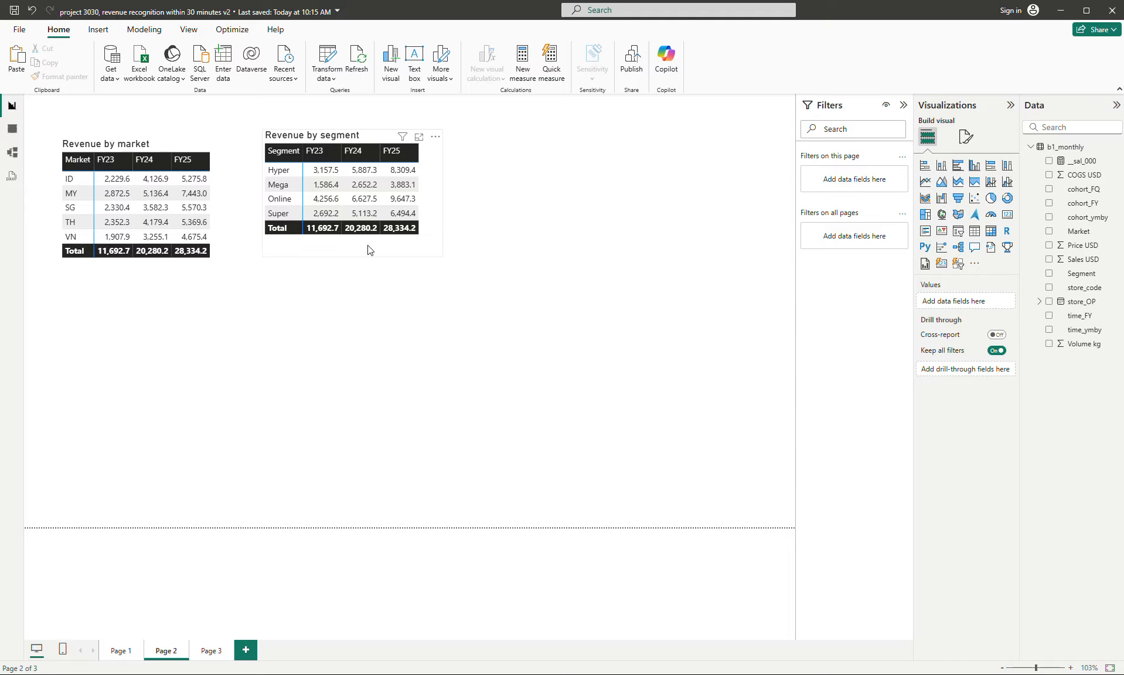
- Move the "Revenue by segment" matrix below "Revenue by market" and place a copy to the right of the market matrix
{"action": "left_click_drag", "start_coordinate": [368, 245], "coordinate": [209, 414]}
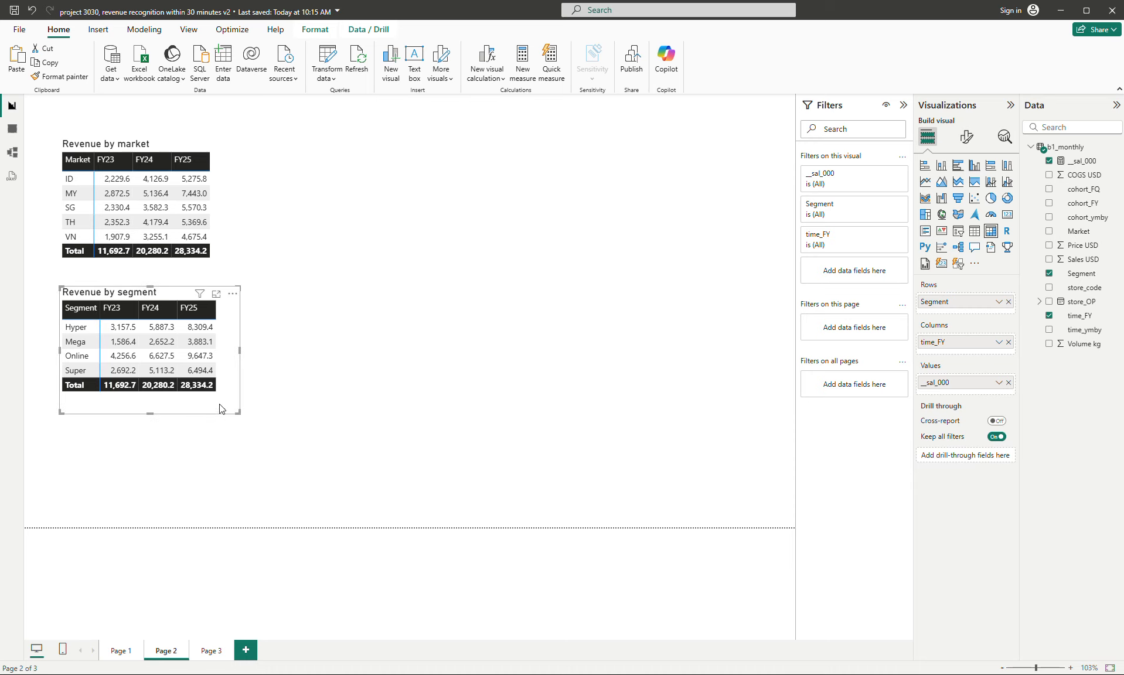
{"action": "key", "text": "ctrl+v"}
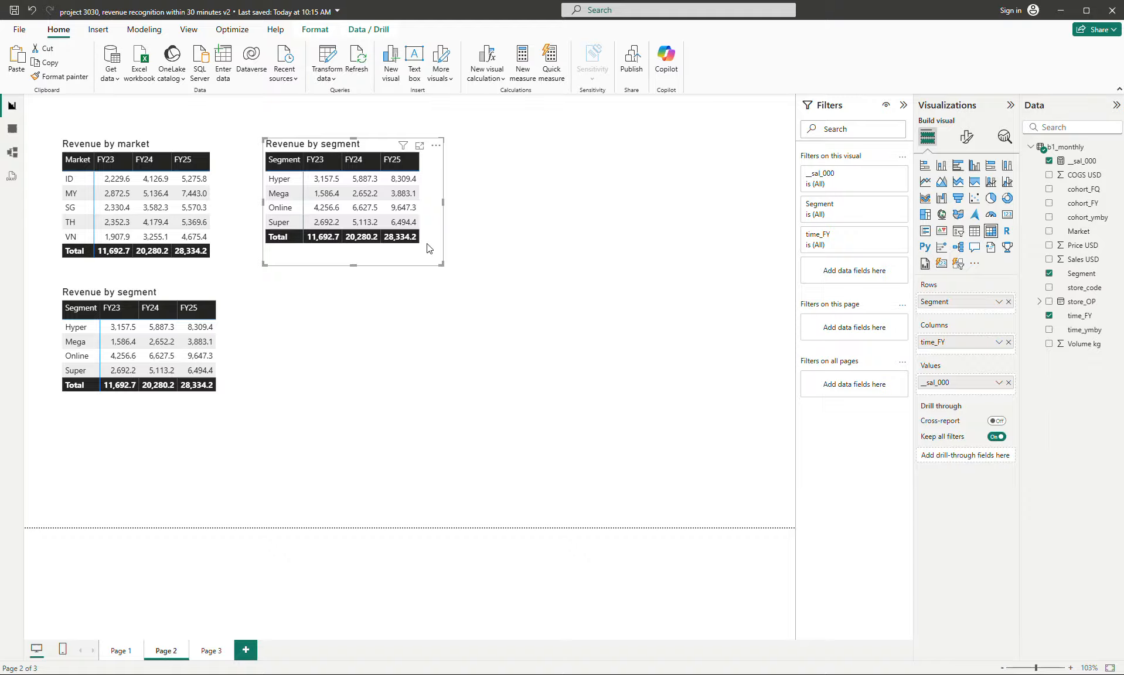
- Create a new measure in b1_monthly from a copy of the __sal_000 formula and name it __cogs_000
{"action": "left_click", "coordinate": [1070, 148]}
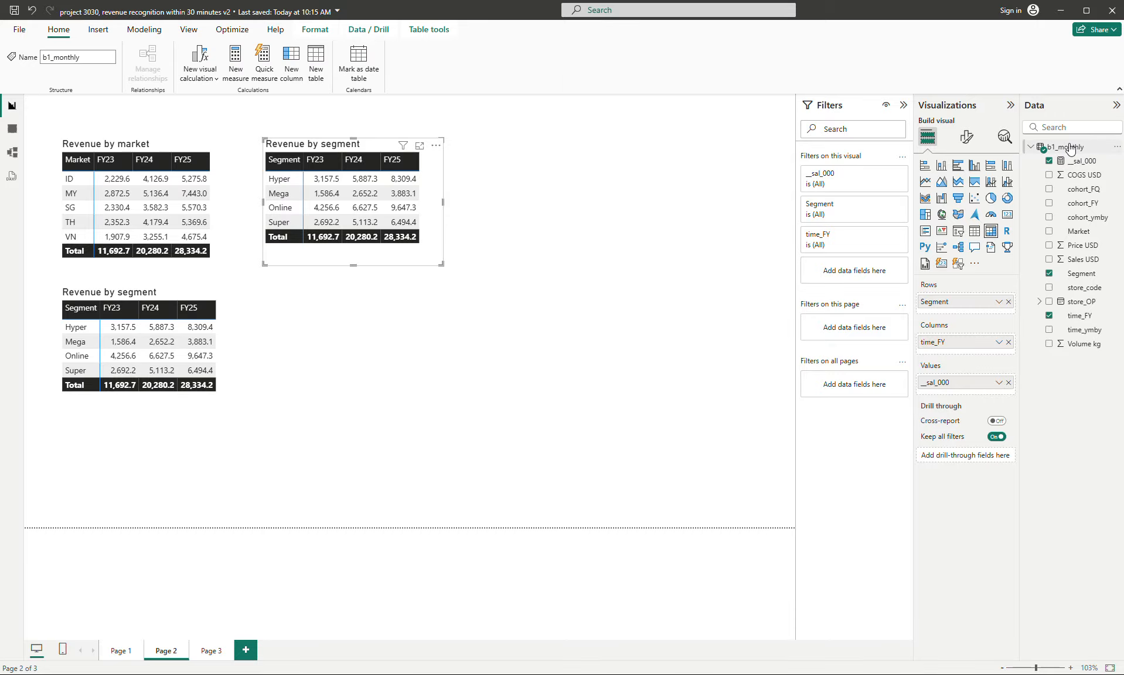
{"action": "left_click", "coordinate": [1083, 161]}
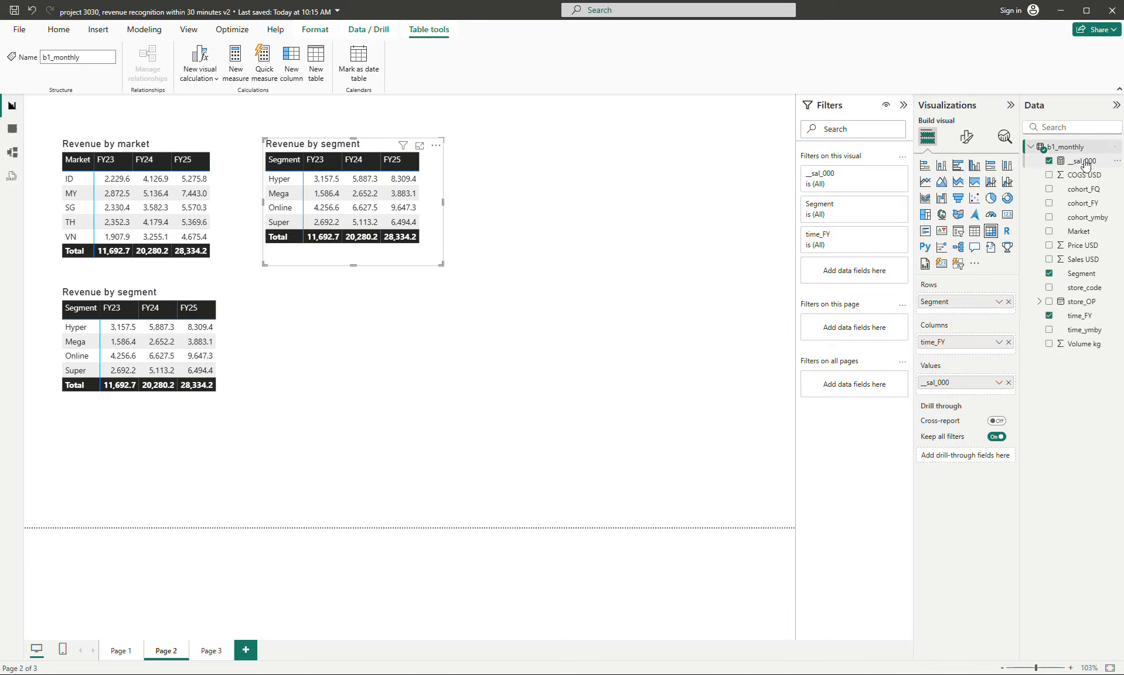
{"action": "key", "text": "ctrl+a"}
{"action": "key", "text": "ctrl+c"}
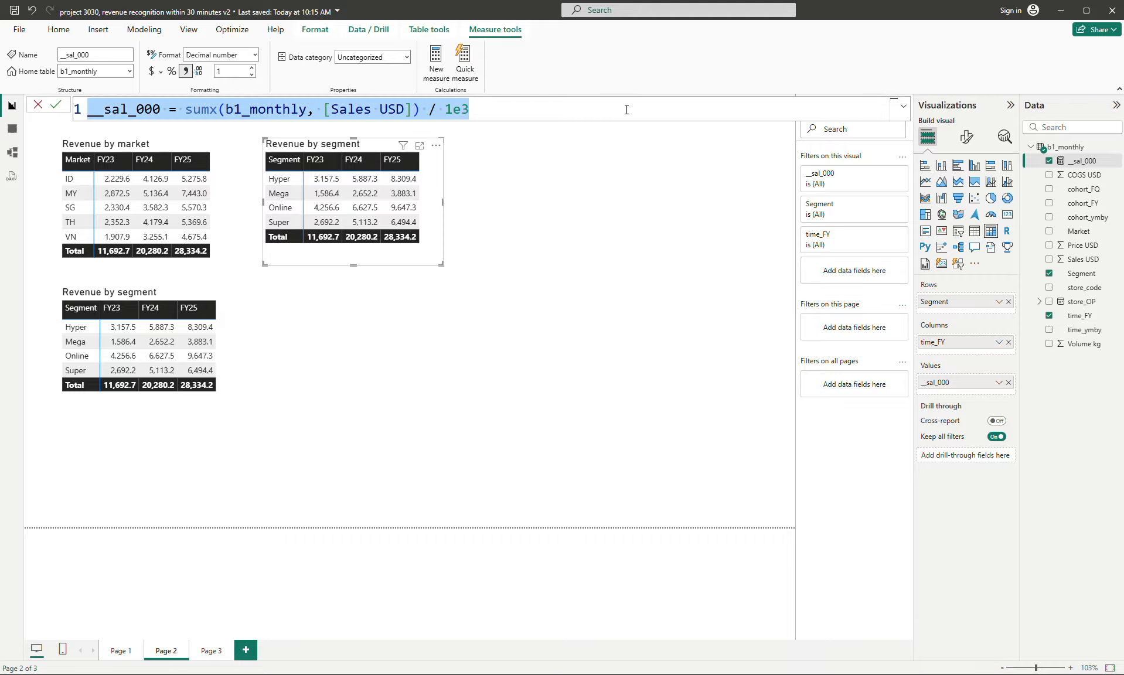
{"action": "left_click", "coordinate": [441, 66]}
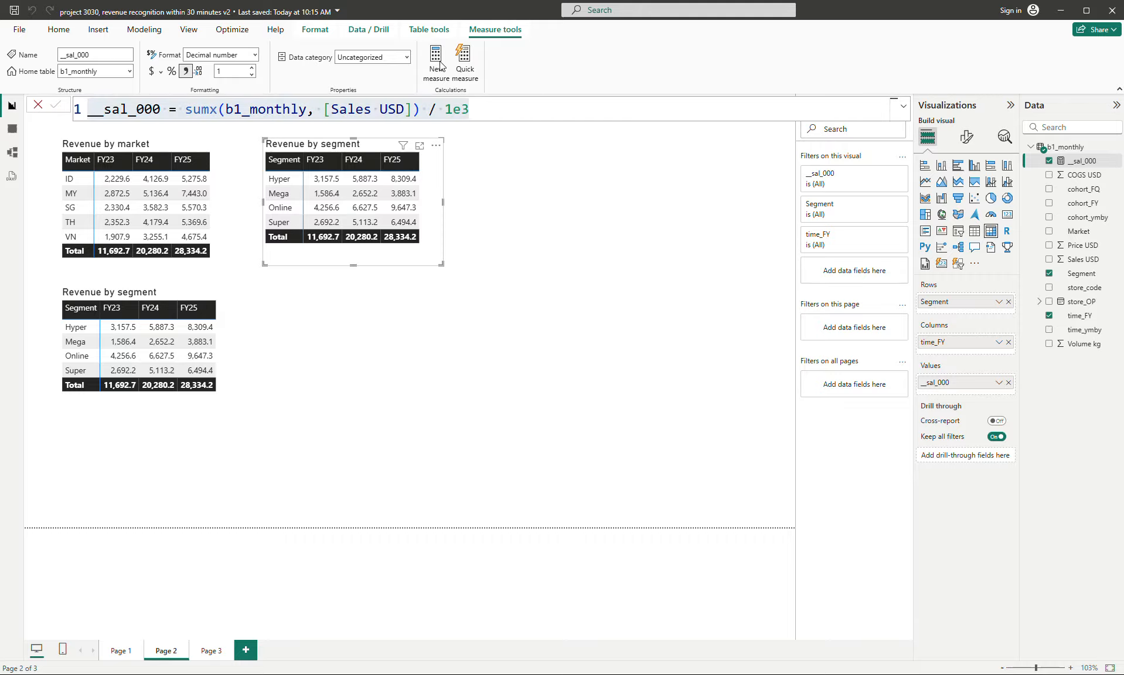
{"action": "key", "text": "ctrl+v"}
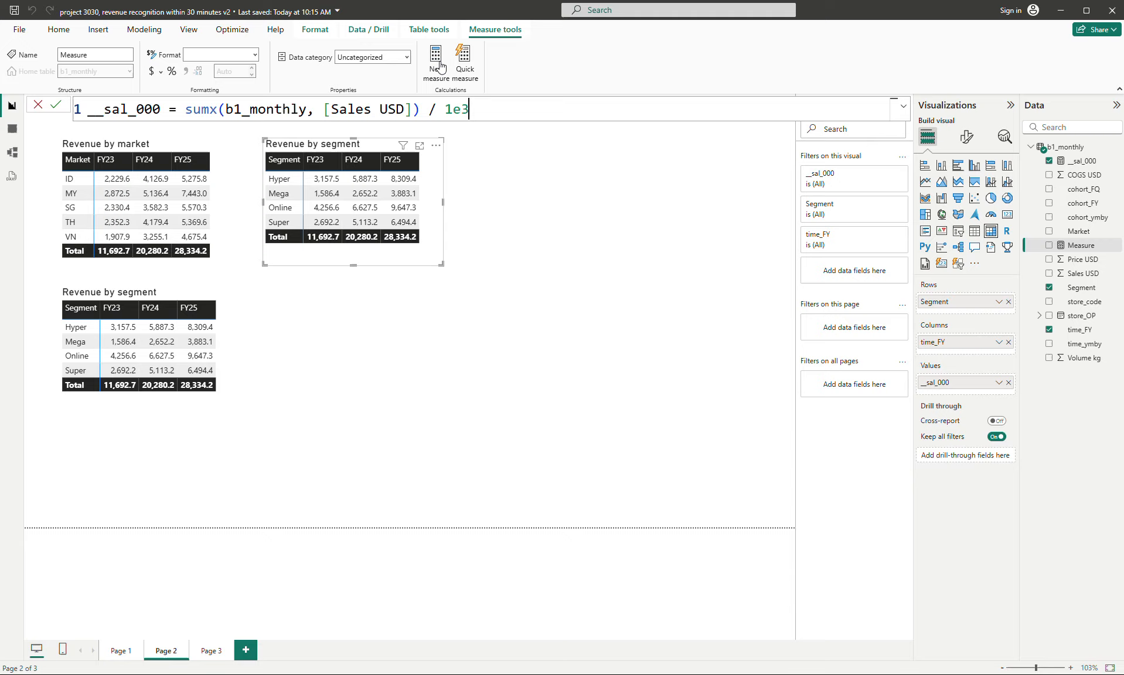
{"action": "left_click", "coordinate": [120, 109]}
{"action": "key", "text": "Delete"}
{"action": "key", "text": "BackSpace"}
{"action": "key", "text": "BackSpace"}
{"action": "type", "text": "cogs"}
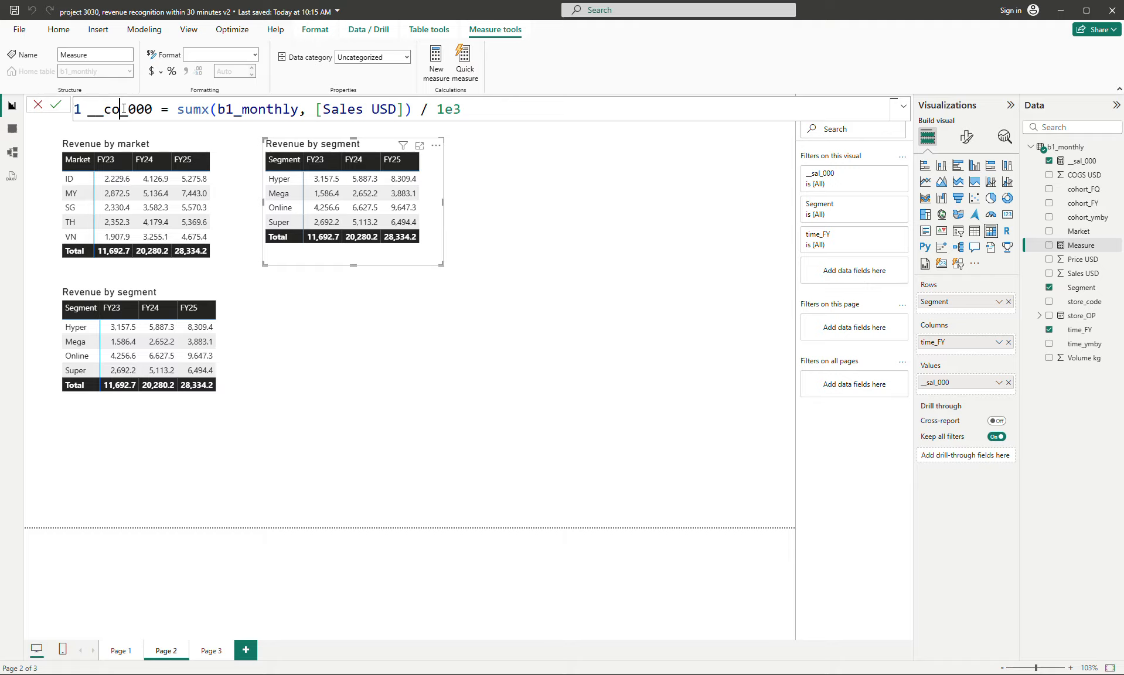
- Replace [Sales USD] with [COGS USD] in the __cogs_000 formula and commit it as sumx(b1_monthly, [COGS USD]) / 1e3
{"action": "key", "text": "Right"}
{"action": "key", "text": "Right"}
{"action": "key", "text": "Right"}
{"action": "key", "text": "Right"}
{"action": "key", "text": "Right"}
{"action": "key", "text": "Right"}
{"action": "key", "text": "Right"}
{"action": "key", "text": "Right"}
{"action": "key", "text": "Right"}
{"action": "key", "text": "Right"}
{"action": "key", "text": "Right"}
{"action": "key", "text": "Right"}
{"action": "key", "text": "Right"}
{"action": "key", "text": "Right"}
{"action": "key", "text": "Right"}
{"action": "key", "text": "Right"}
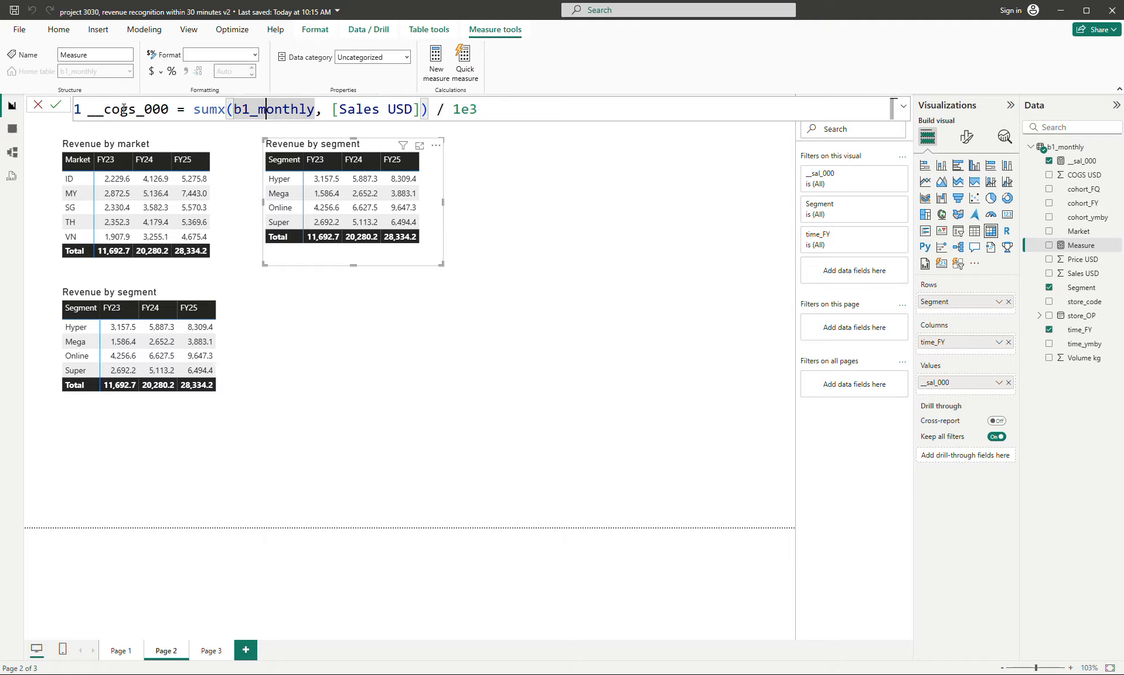
{"action": "key", "text": "Right"}
{"action": "key", "text": "Right"}
{"action": "key", "text": "Right"}
{"action": "key", "text": "Right"}
{"action": "key", "text": "Right"}
{"action": "key", "text": "Right"}
{"action": "key", "text": "Right"}
{"action": "key", "text": "Right"}
{"action": "key", "text": "Right"}
{"action": "key", "text": "shift+Right"}
{"action": "key", "text": "shift+Right"}
{"action": "key", "text": "shift+Right"}
{"action": "key", "text": "shift+Right"}
{"action": "key", "text": "shift+Right"}
{"action": "key", "text": "Delete"}
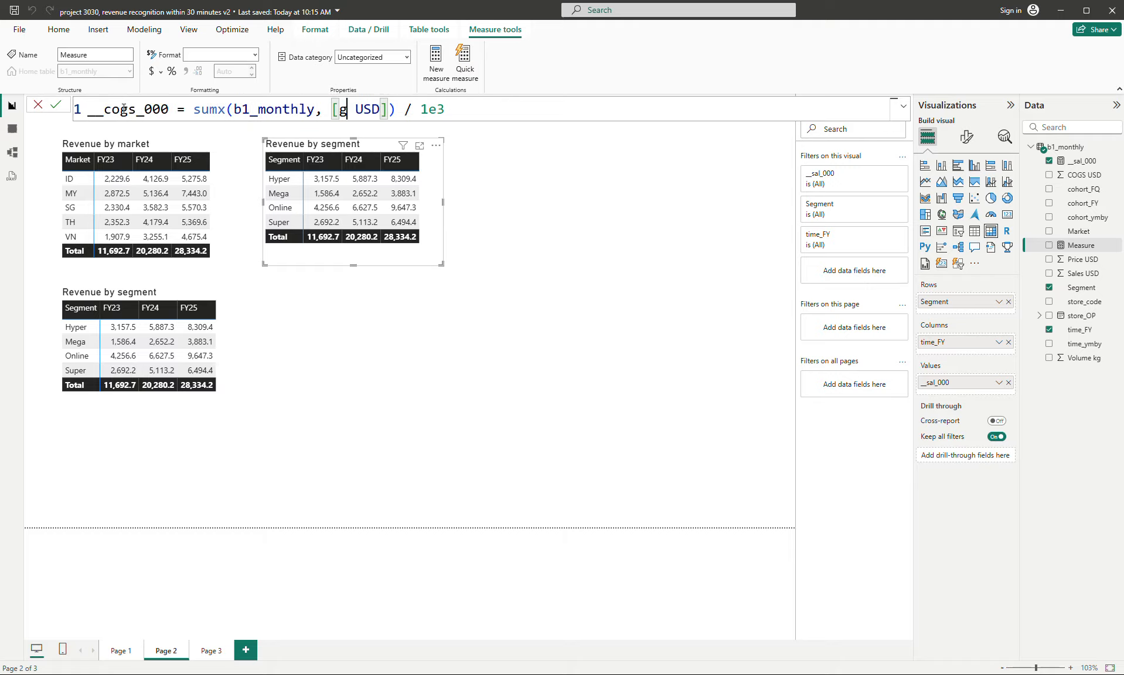
{"action": "key", "text": "BackSpace"}
{"action": "key", "text": "shift+Right"}
{"action": "key", "text": "shift+Right"}
{"action": "key", "text": "shift+Right"}
{"action": "key", "text": "shift+Right"}
{"action": "key", "text": "shift+Right"}
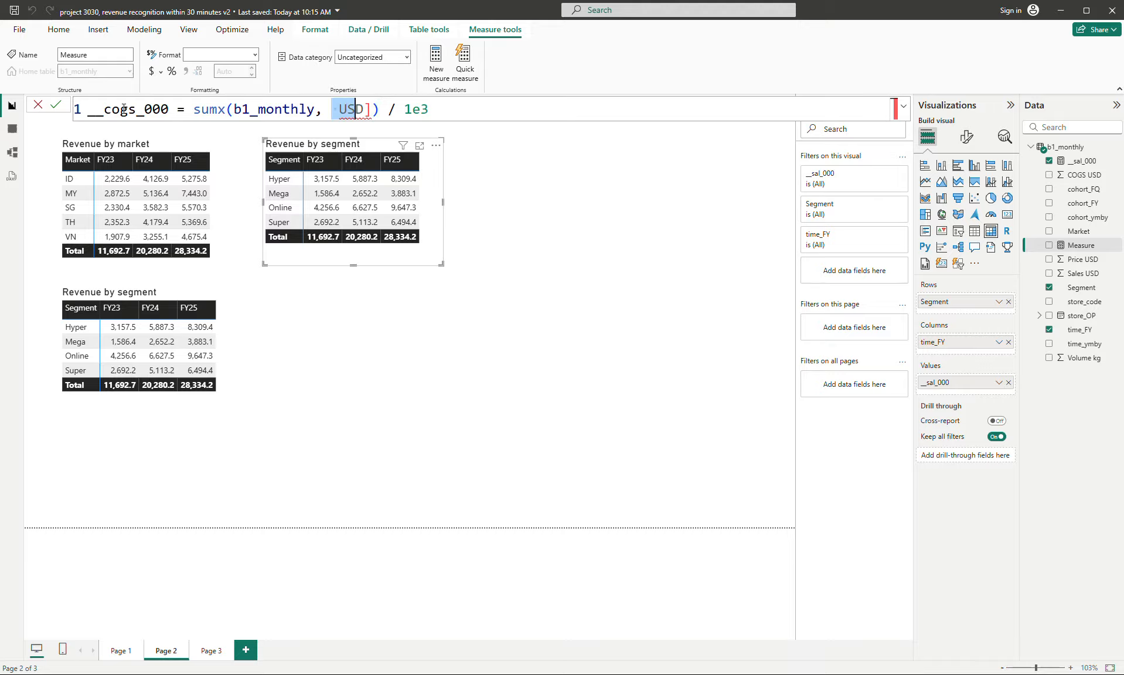
{"action": "type", "text": "h"}
{"action": "key", "text": "BackSpace"}
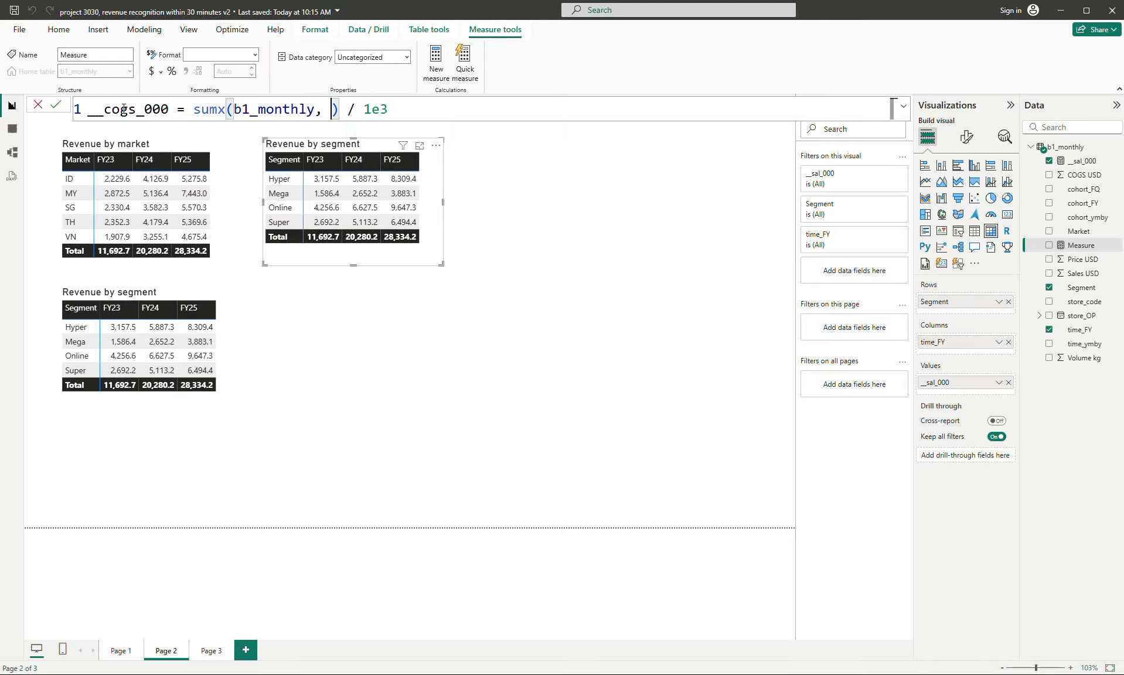
{"action": "type", "text": "g"}
{"action": "key", "text": "BackSpace"}
{"action": "type", "text": "[c"}
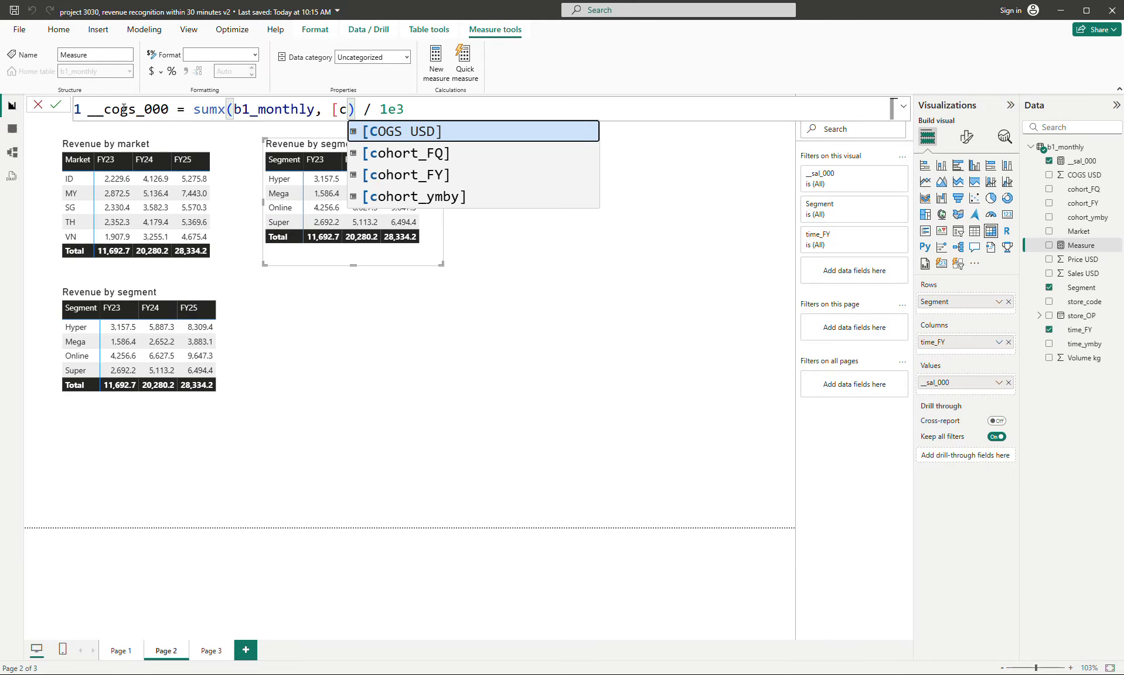
{"action": "key", "text": "Tab"}
{"action": "key", "text": "Return"}
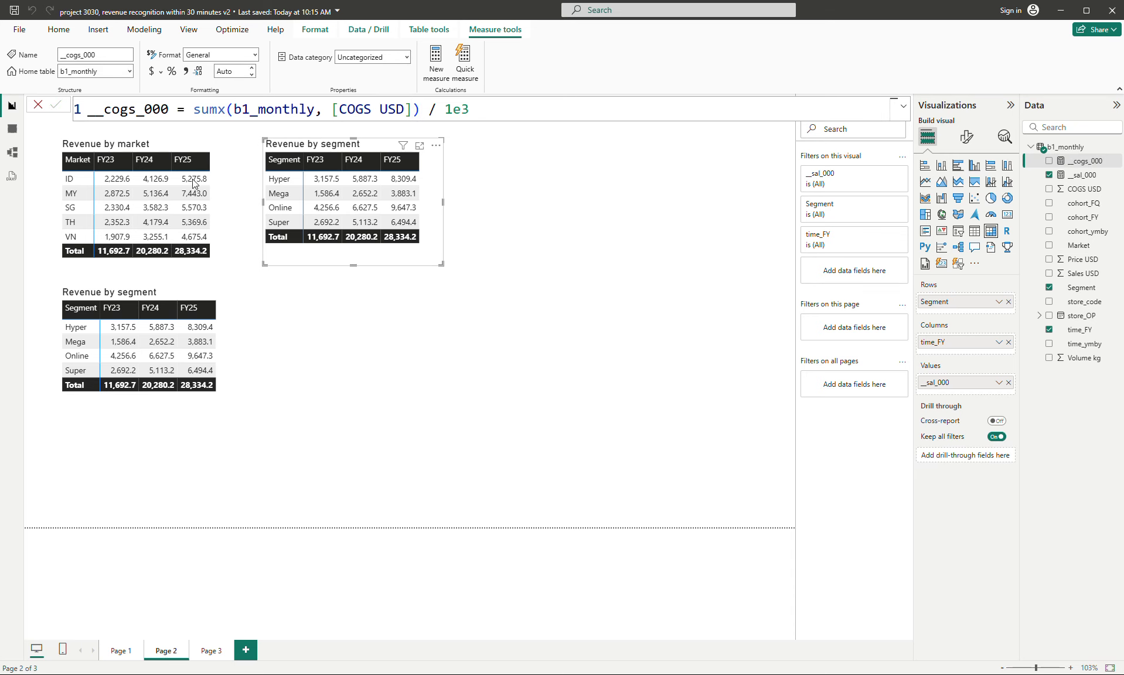
- Replace __sal_000 with __cogs_000 as the value field of the copied segment matrix
{"action": "left_click", "coordinate": [413, 370]}
{"action": "left_click", "coordinate": [432, 252]}
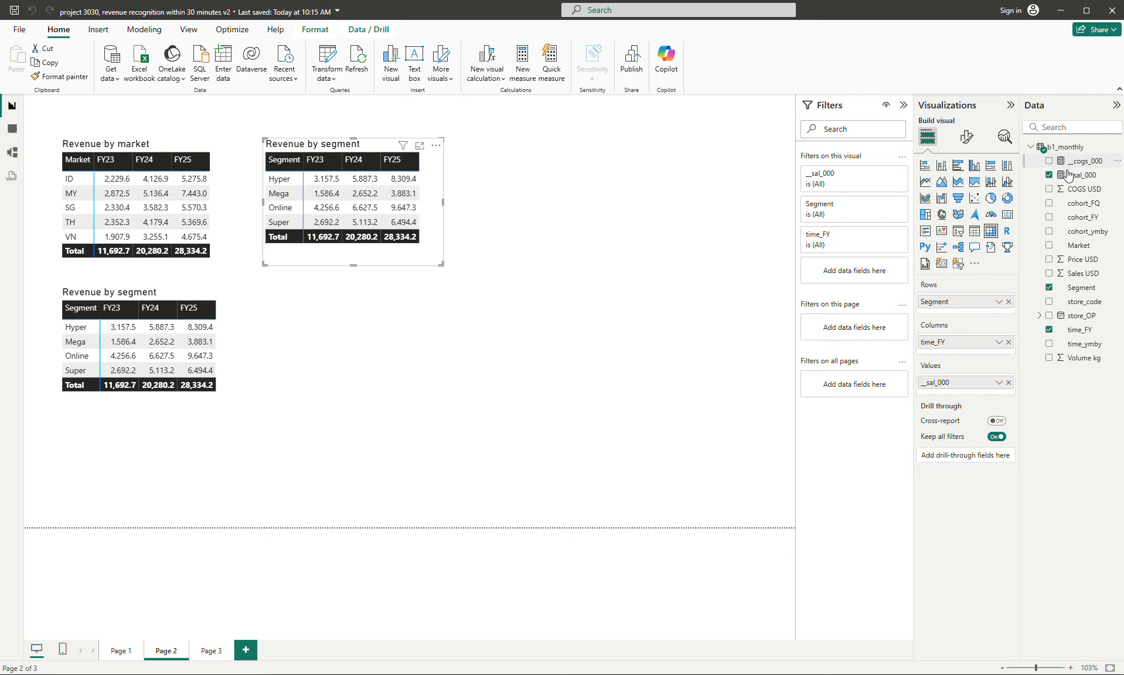
{"action": "left_click_drag", "start_coordinate": [1068, 168], "coordinate": [990, 391]}
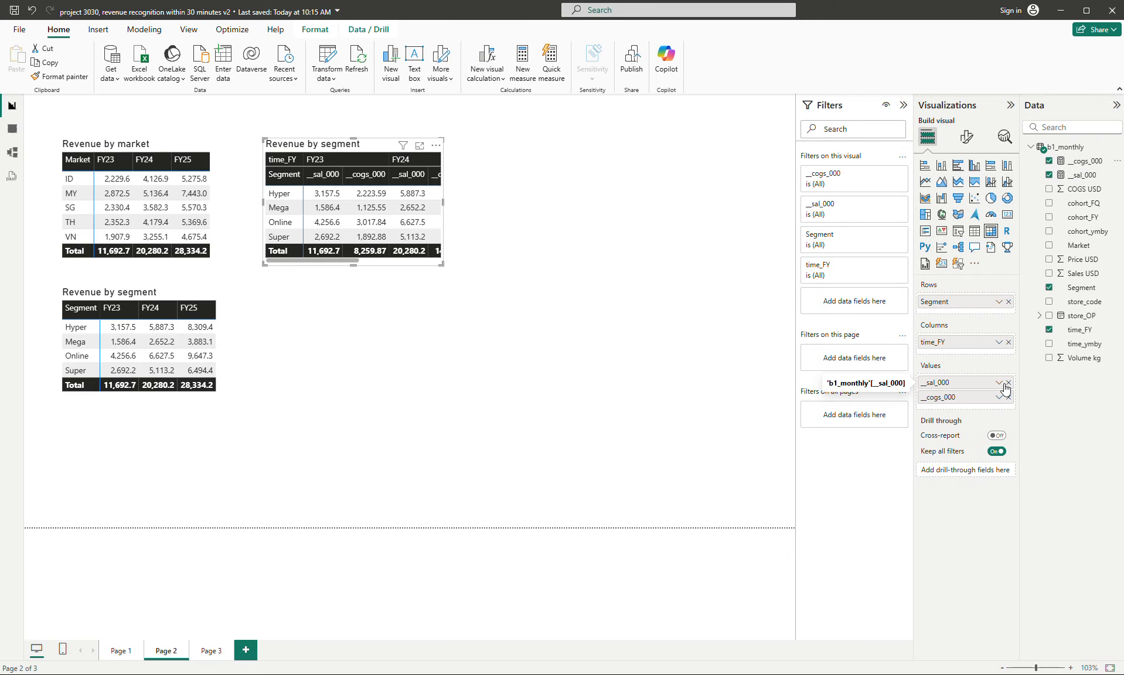
{"action": "left_click", "coordinate": [1008, 383]}
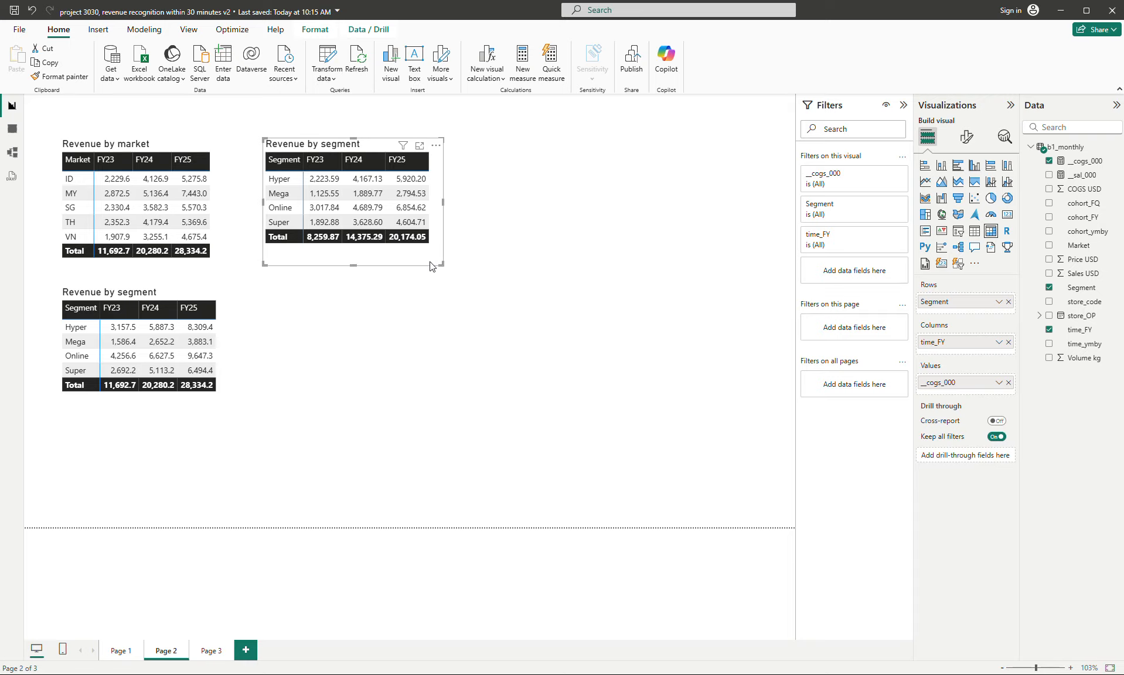
- Change the title of the __cogs_000 matrix to "COGS by segment"
{"action": "left_click", "coordinate": [966, 137]}
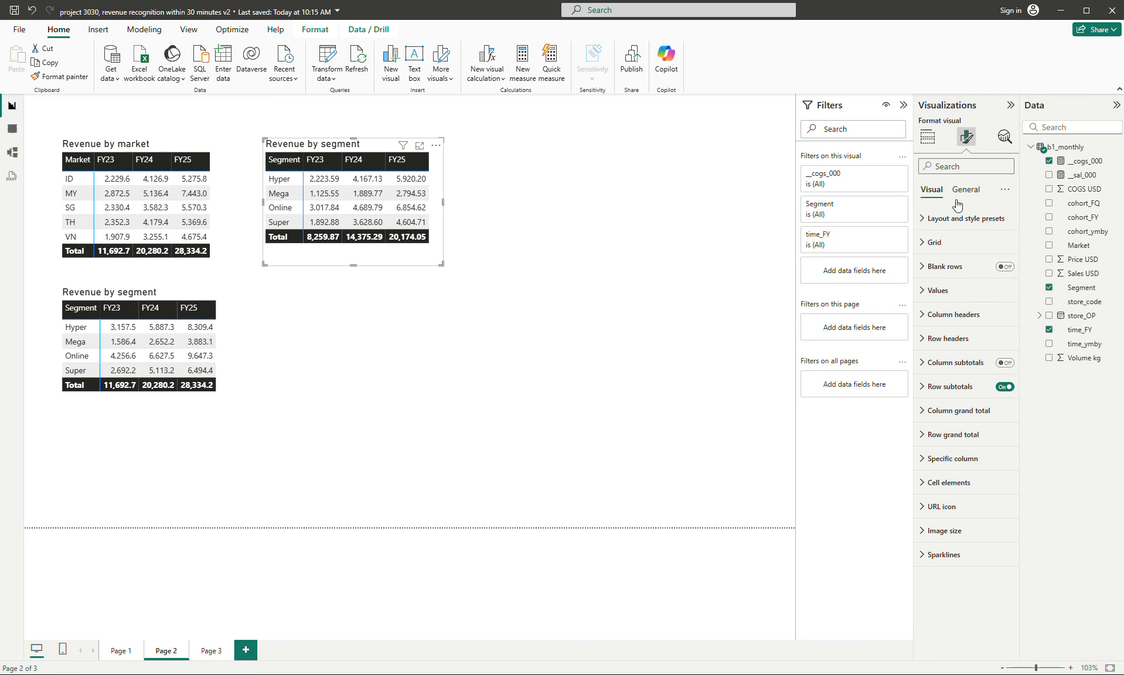
{"action": "left_click", "coordinate": [966, 190]}
{"action": "left_click", "coordinate": [935, 242]}
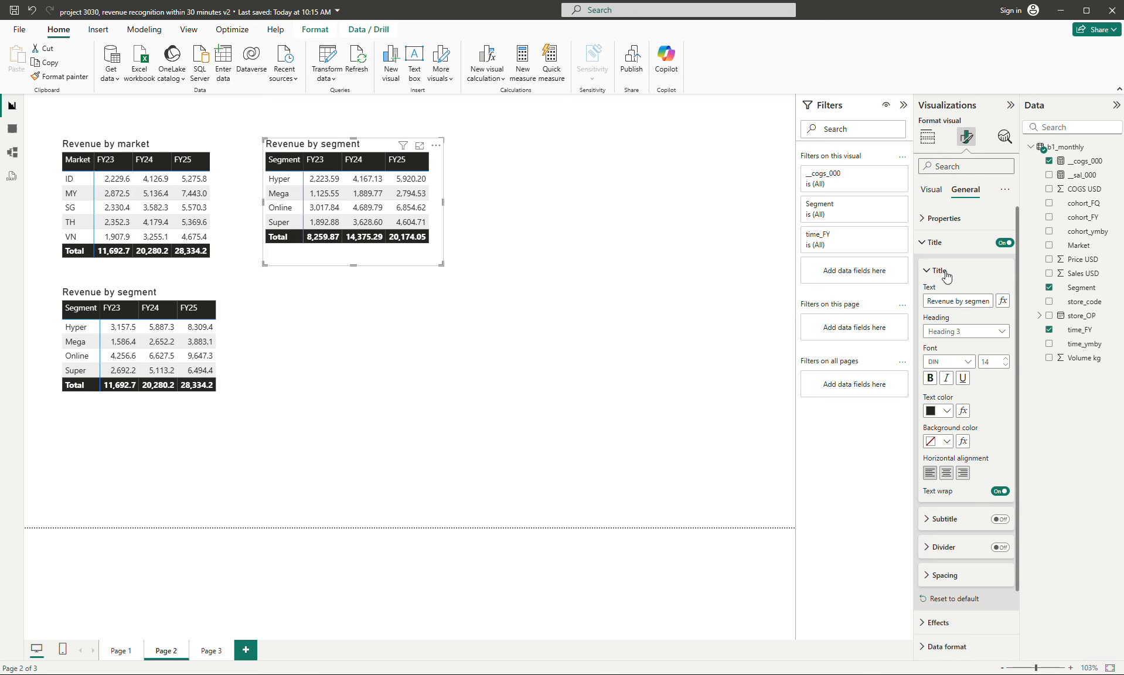
{"action": "double_click", "coordinate": [932, 304]}
{"action": "type", "text": "COG"}
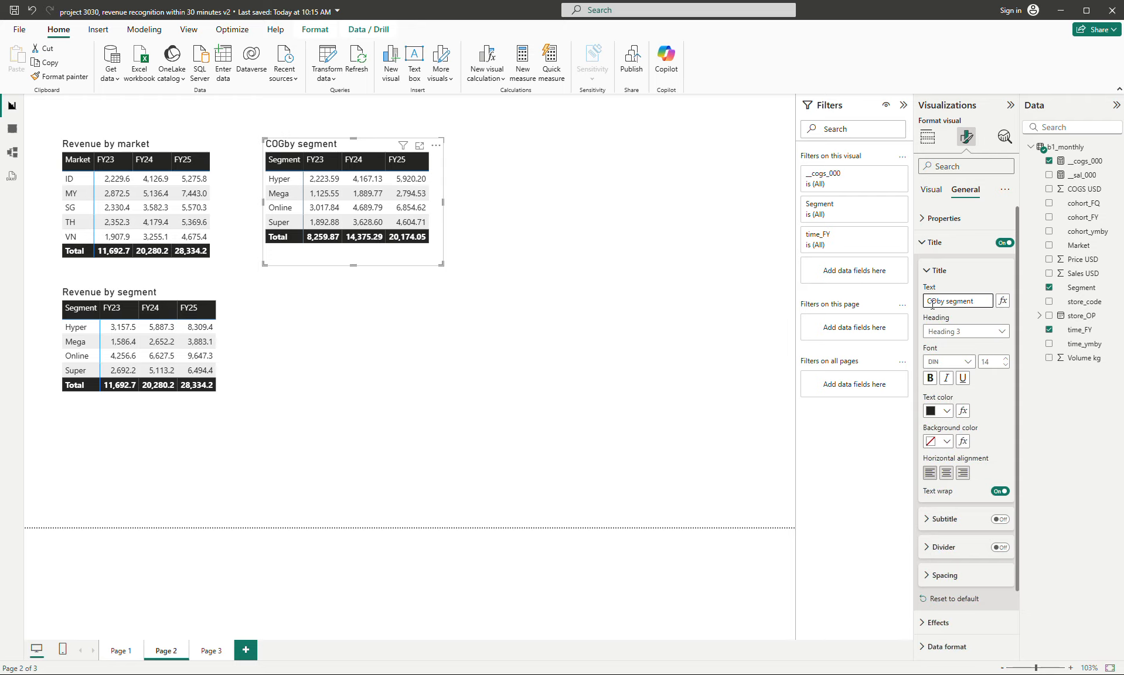
{"action": "type", "text": "S"}
{"action": "left_click", "coordinate": [435, 262]}
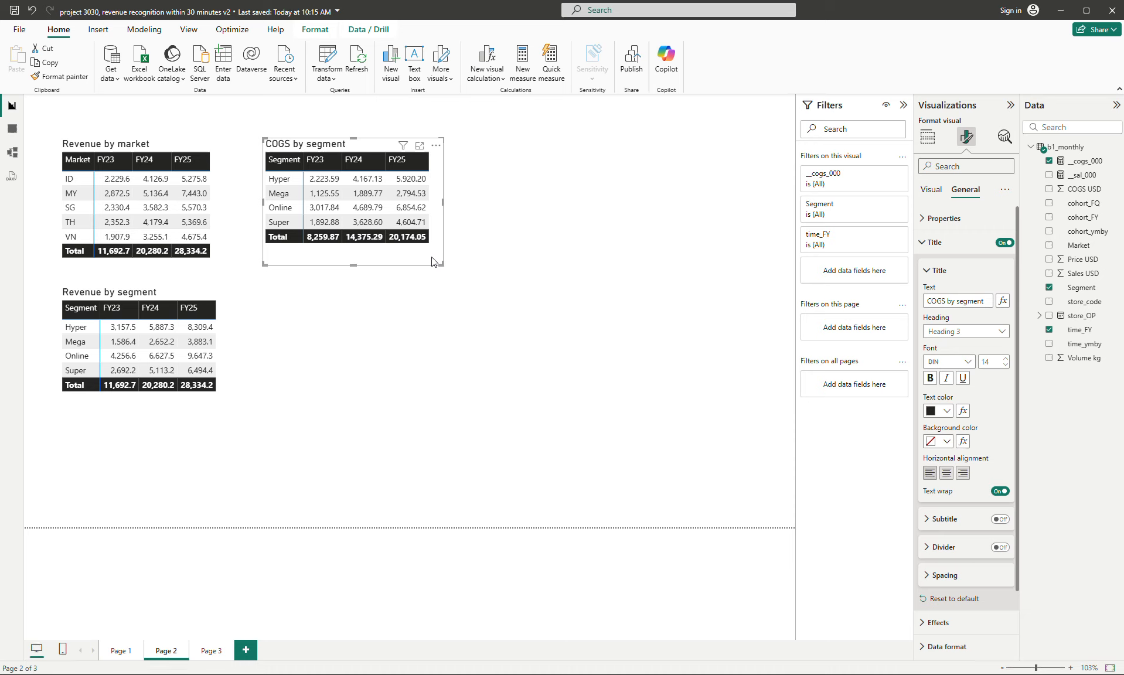
- Add __sal_000 above __cogs_000 in the values of the "COGS by segment" matrix and enlarge its frame to fit all columns
{"action": "left_click", "coordinate": [927, 139]}
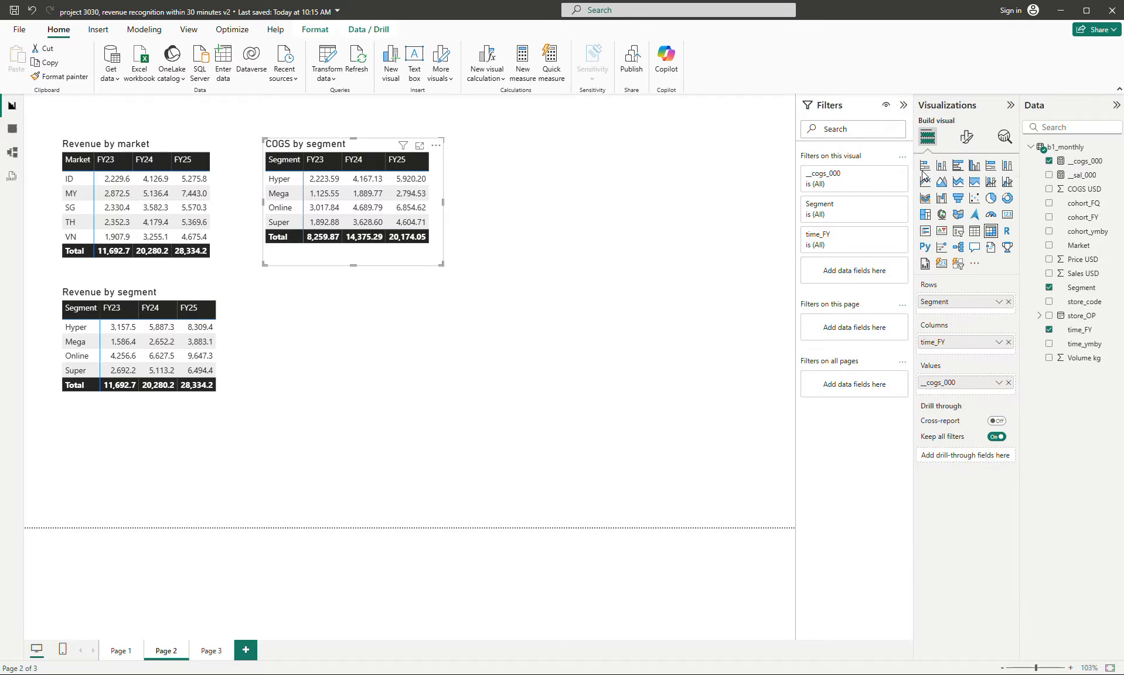
{"action": "left_click_drag", "start_coordinate": [1089, 171], "coordinate": [985, 387]}
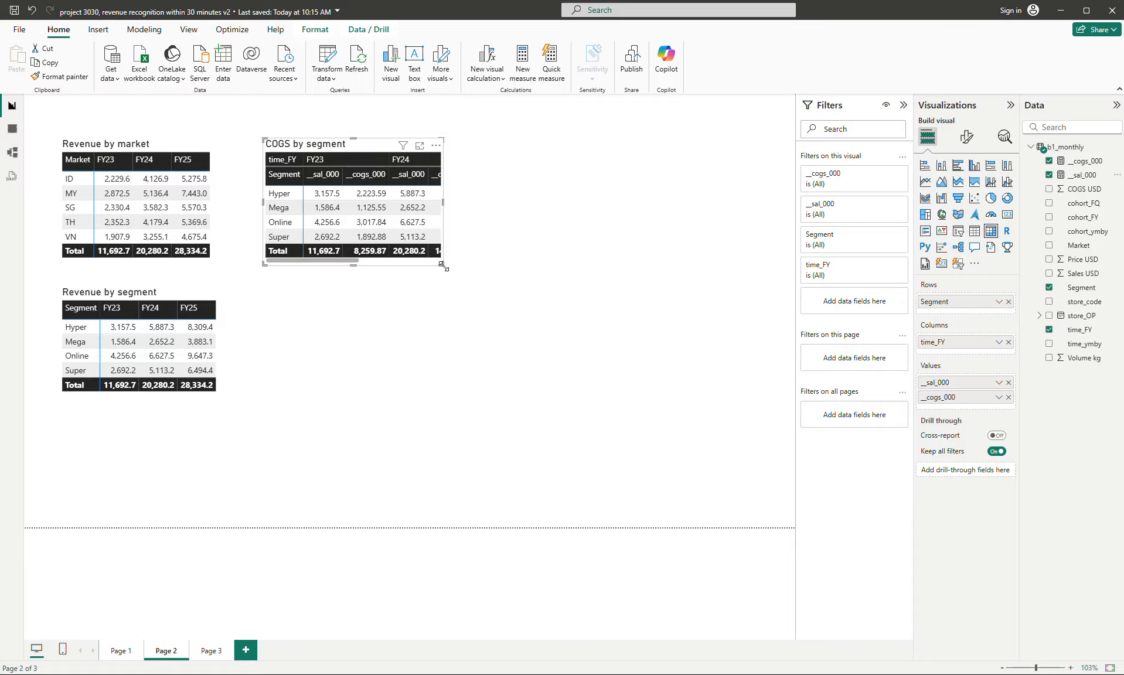
{"action": "left_click_drag", "start_coordinate": [445, 269], "coordinate": [614, 310]}
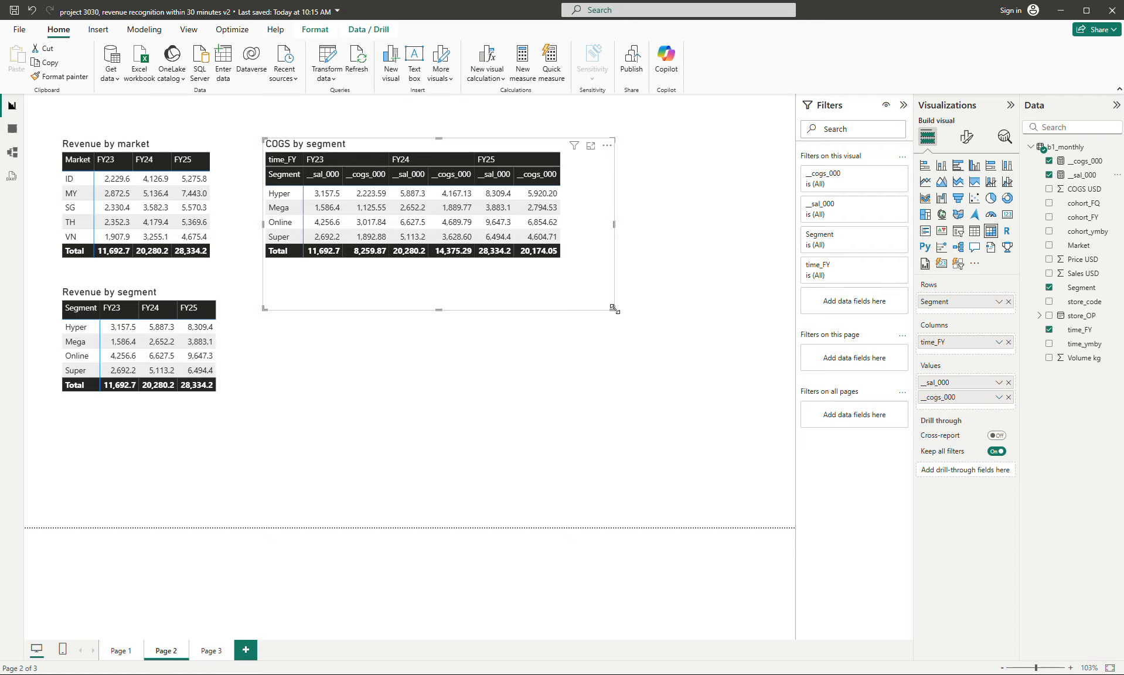
- Show the values of the "COGS by segment" matrix on rows, fit its frame to the new layout and shift it slightly toward the revenue matrices
{"action": "left_click_drag", "start_coordinate": [611, 306], "coordinate": [593, 291]}
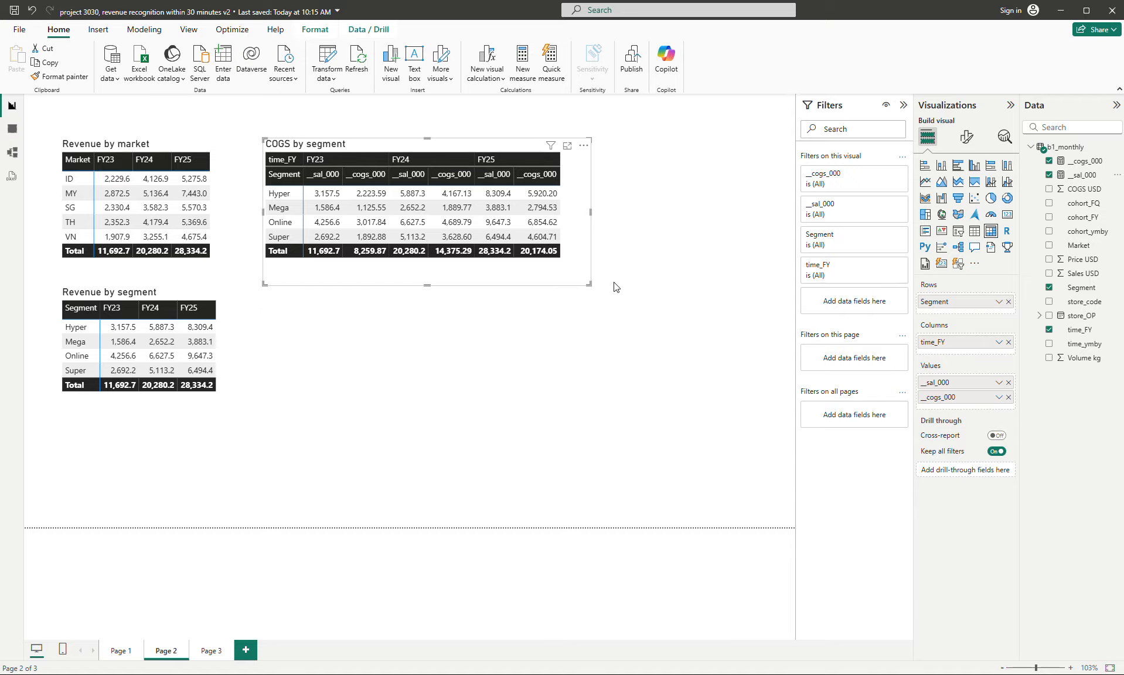
{"action": "left_click", "coordinate": [964, 137]}
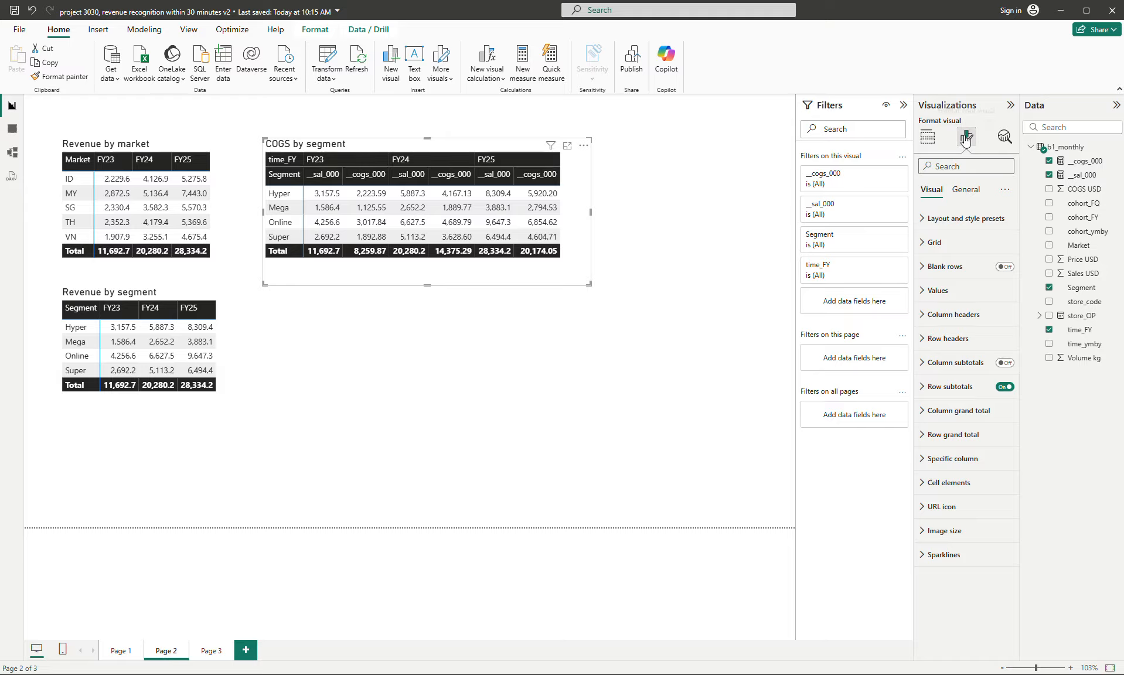
{"action": "left_click", "coordinate": [936, 290]}
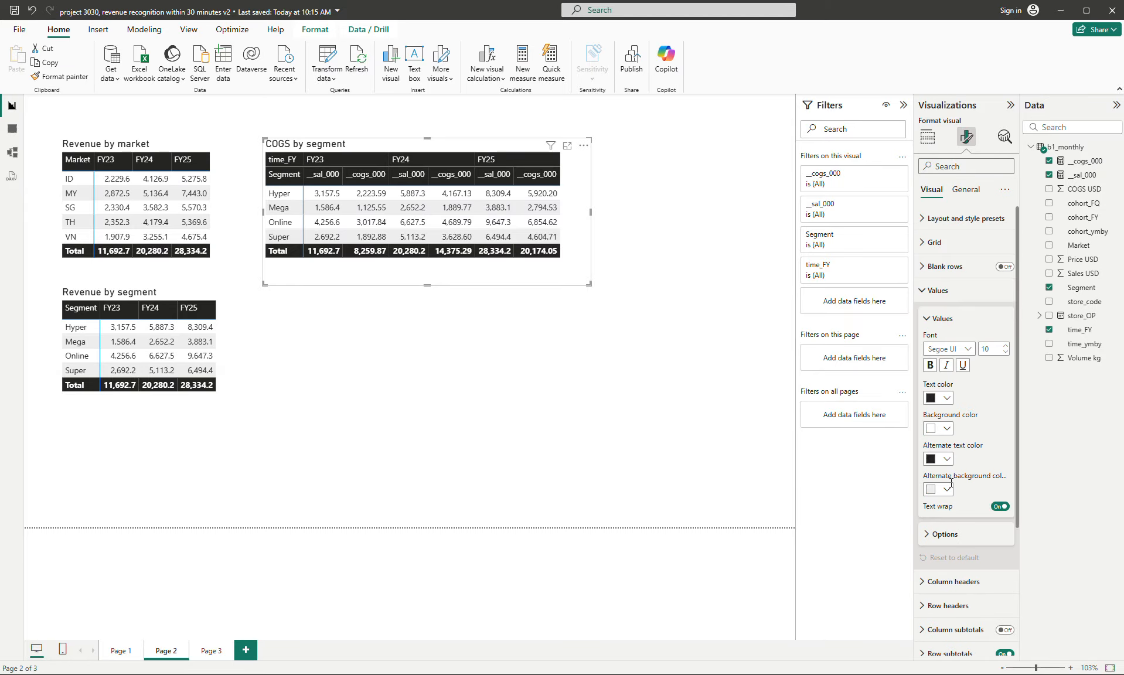
{"action": "left_click", "coordinate": [945, 534]}
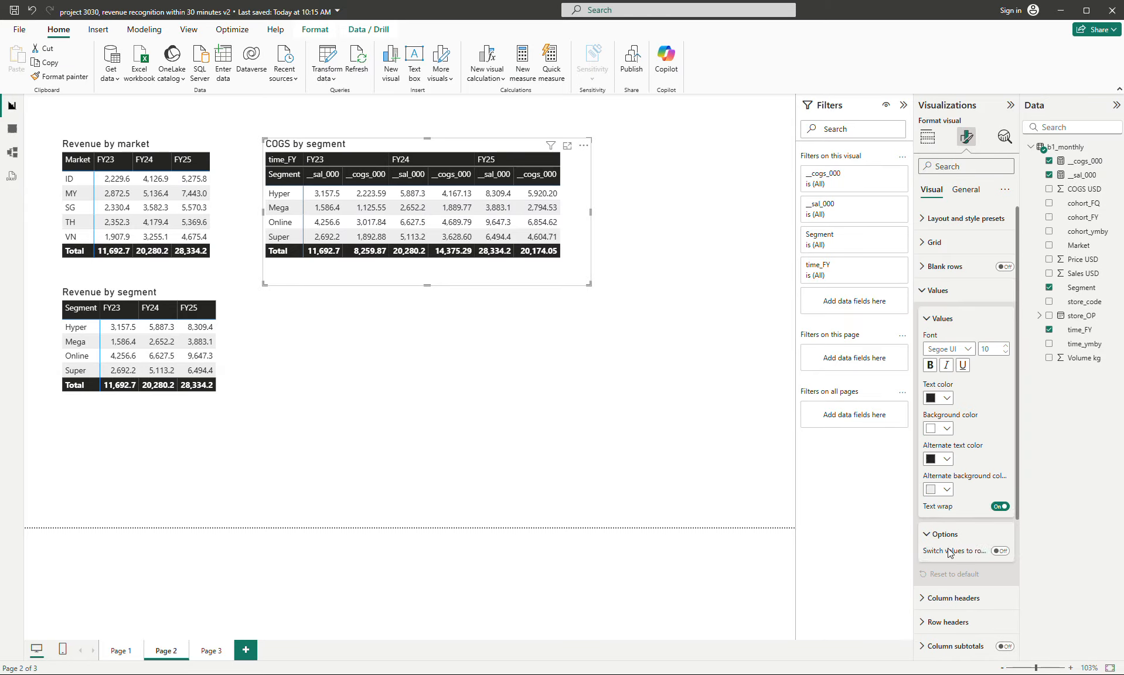
{"action": "left_click", "coordinate": [1000, 552]}
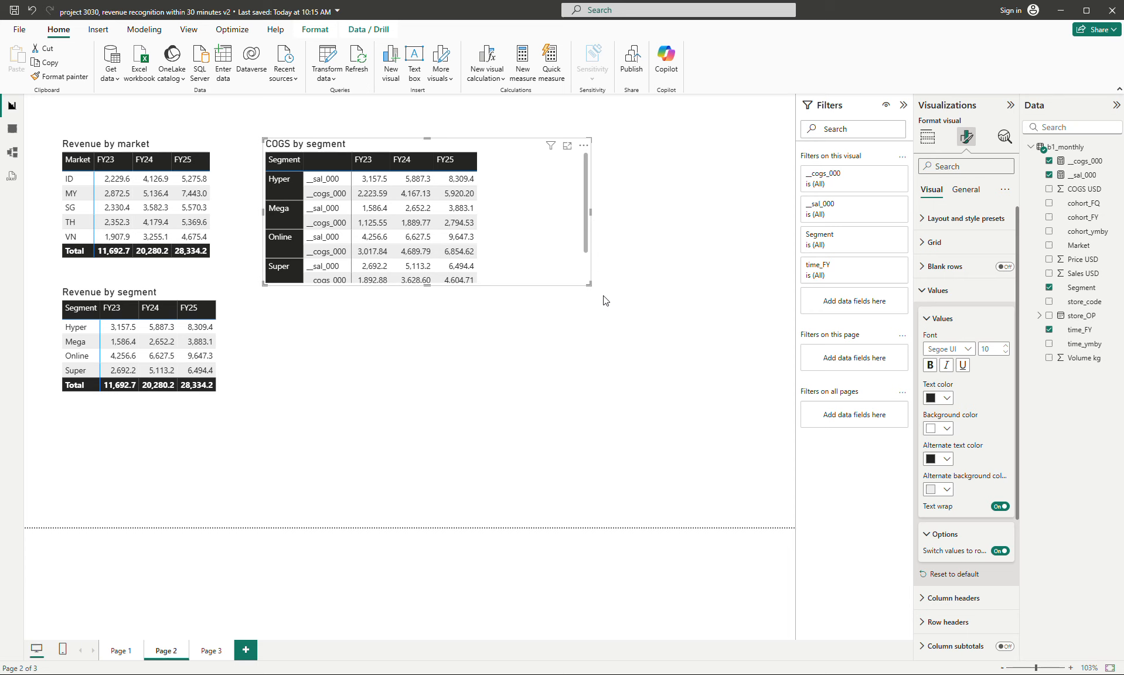
{"action": "left_click_drag", "start_coordinate": [589, 284], "coordinate": [507, 335]}
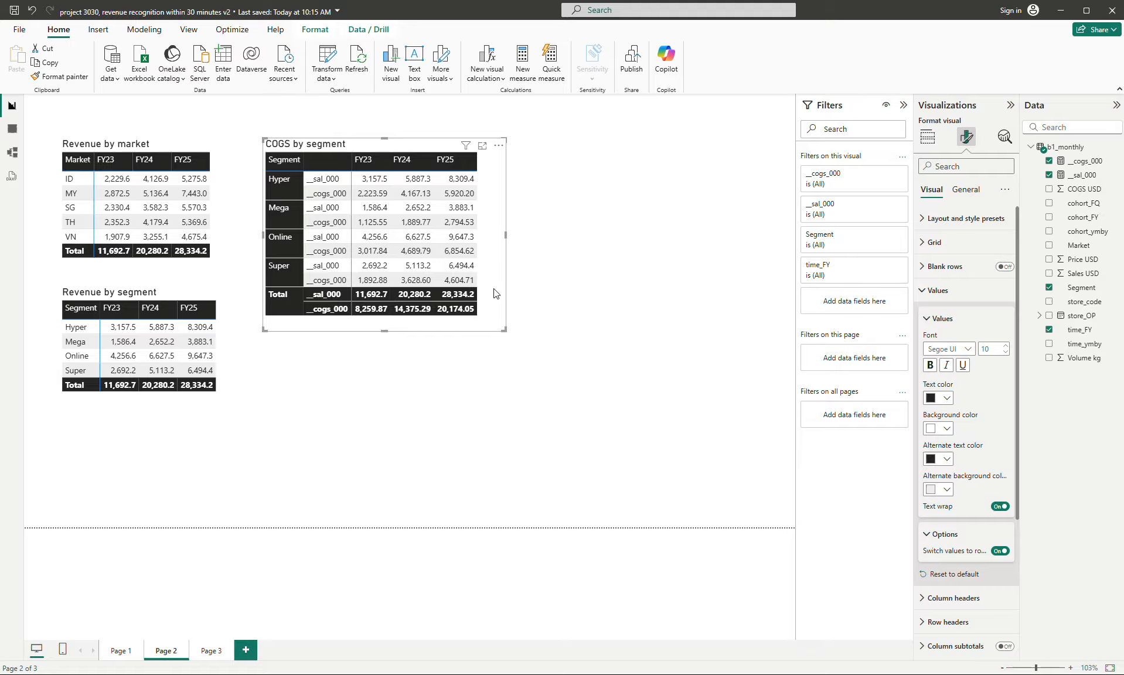
{"action": "left_click_drag", "start_coordinate": [496, 294], "coordinate": [487, 294]}
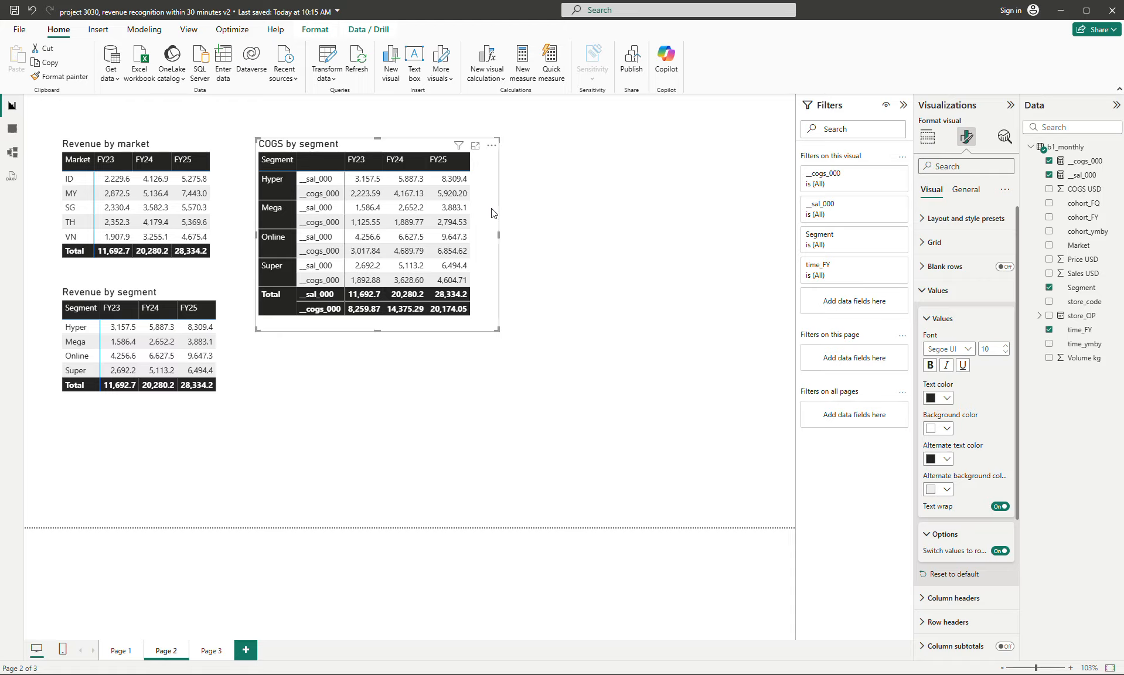
- Change the title of the "COGS by segment" matrix to "Earning parameters by segment"
{"action": "left_click", "coordinate": [962, 191]}
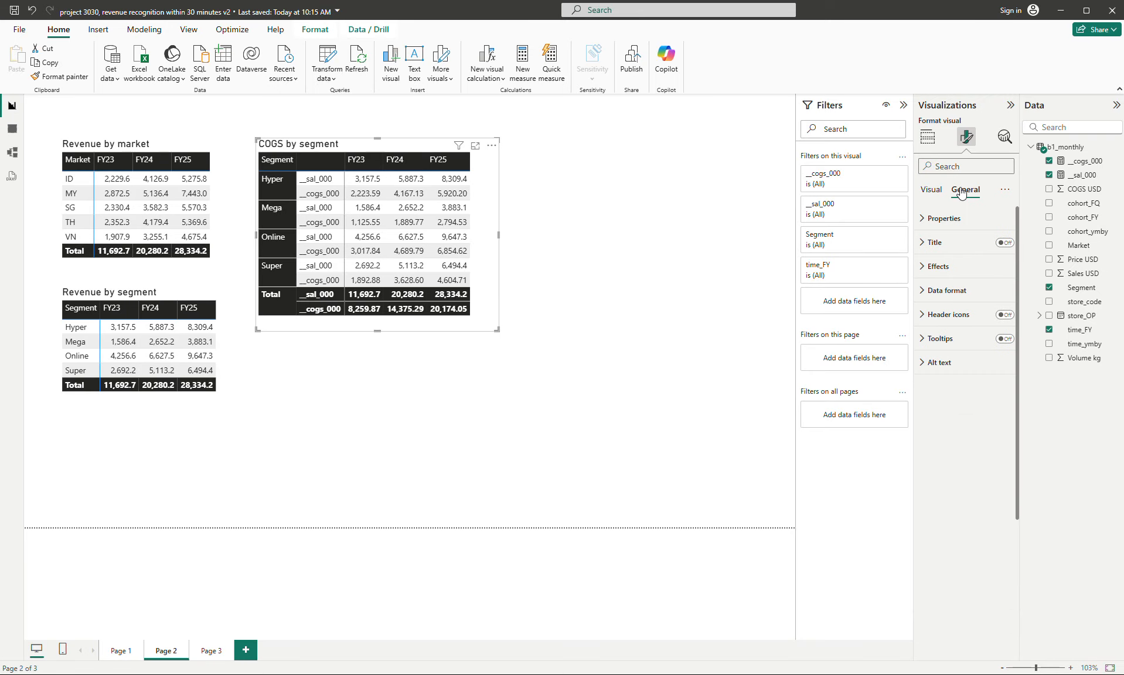
{"action": "left_click", "coordinate": [937, 243]}
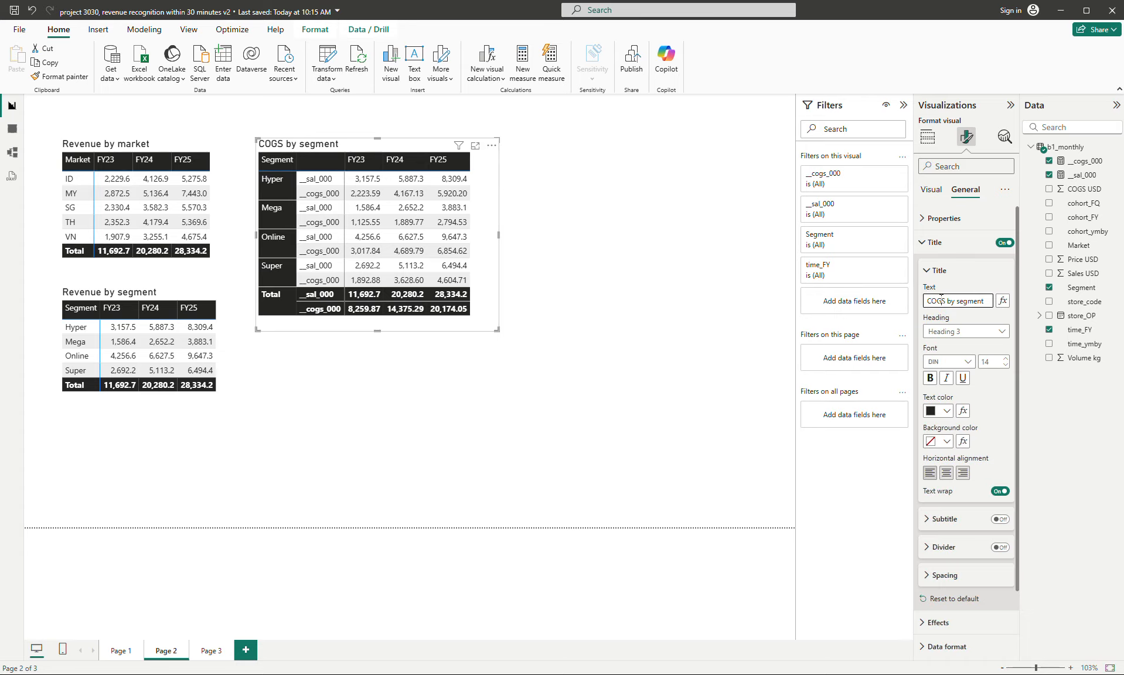
{"action": "triple_click", "coordinate": [941, 300]}
{"action": "type", "text": "Earn"}
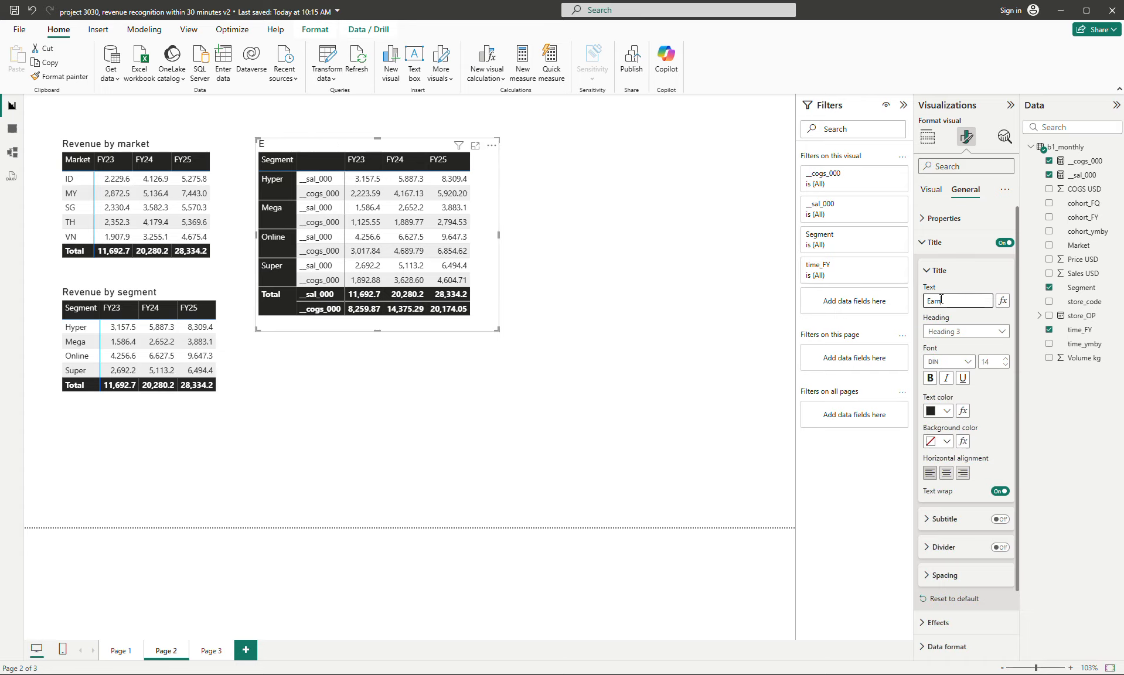
{"action": "type", "text": "ing parameters by segments"}
{"action": "key", "text": "BackSpace"}
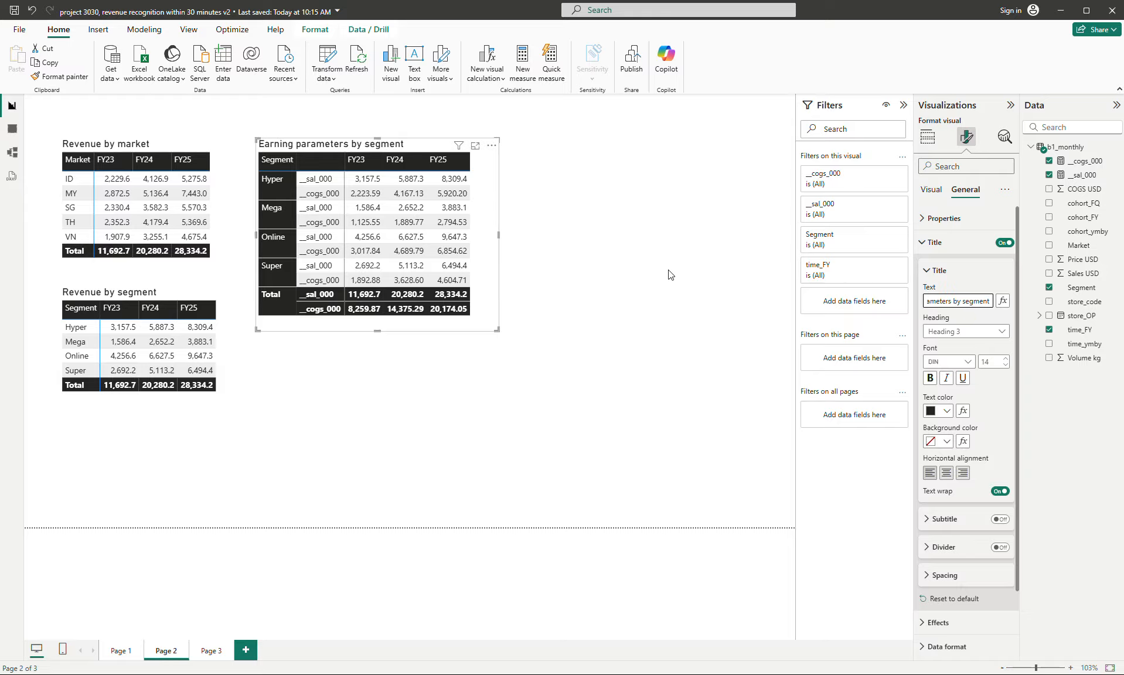
{"action": "key", "text": "Return"}
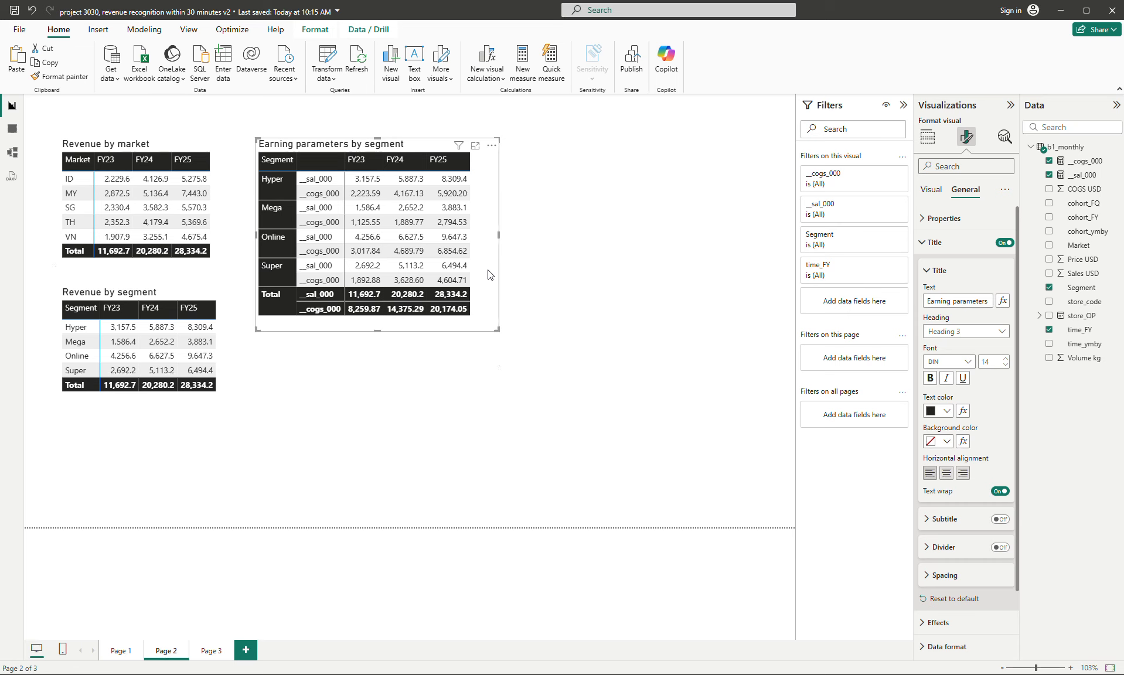
- Place a copy of the "Earning parameters by segment" matrix beside the original, replace Segment with Market in its rows and enlarge its frame to fit
{"action": "left_click_drag", "start_coordinate": [490, 275], "coordinate": [742, 264]}
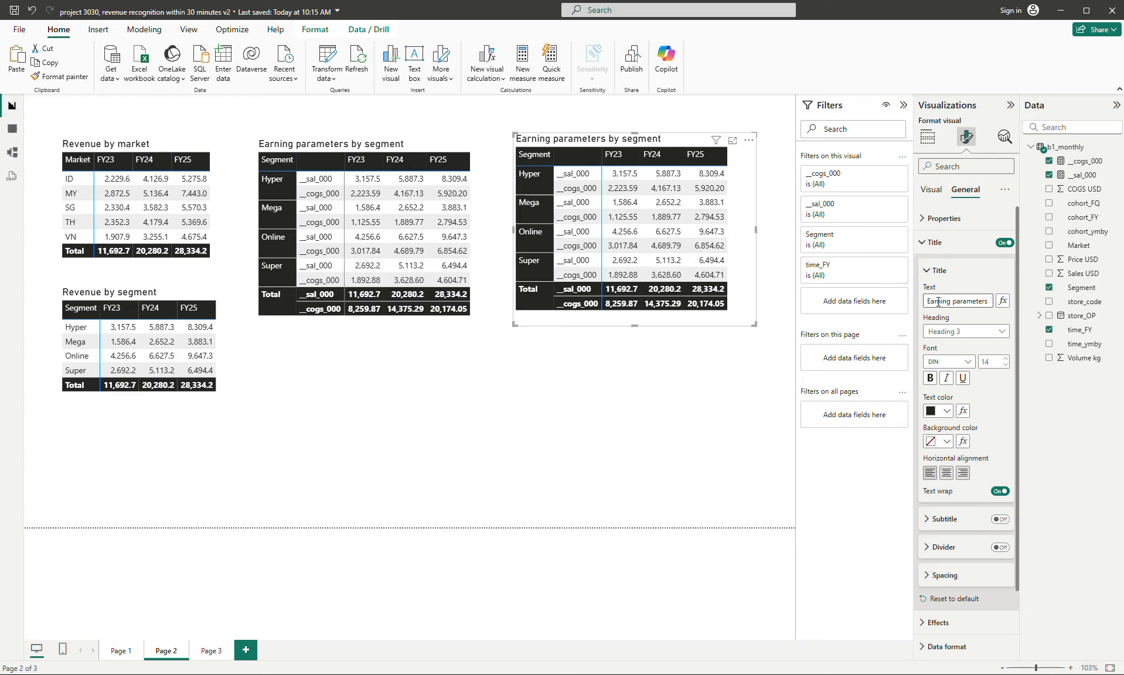
{"action": "left_click", "coordinate": [937, 143]}
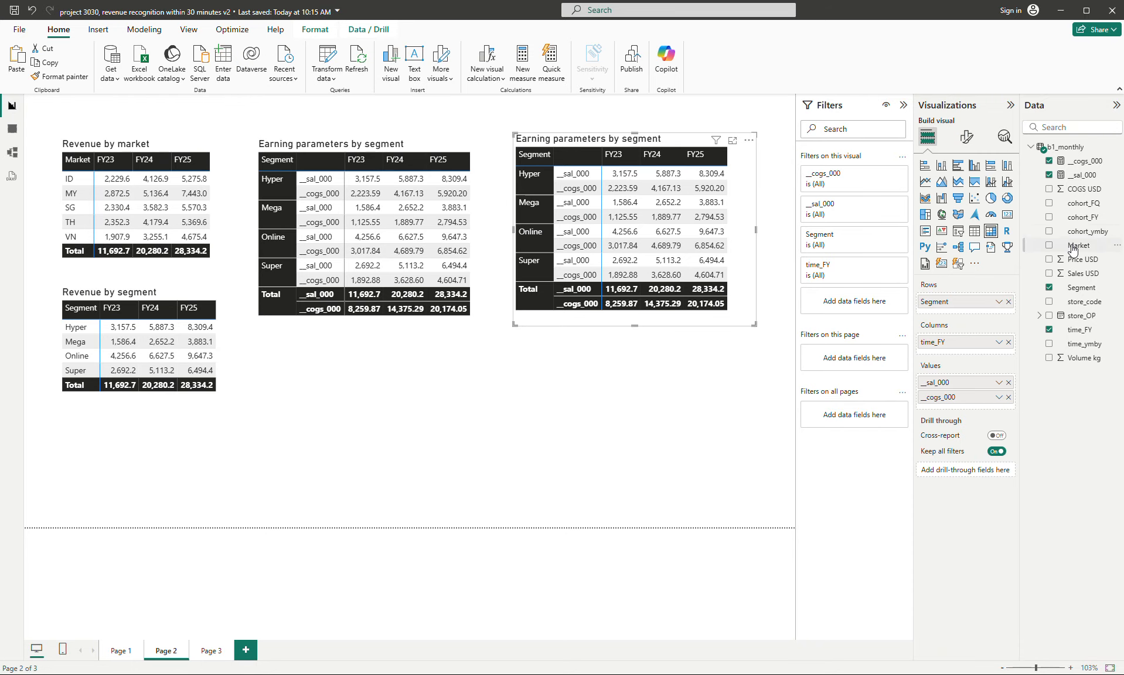
{"action": "left_click_drag", "start_coordinate": [1073, 249], "coordinate": [961, 317]}
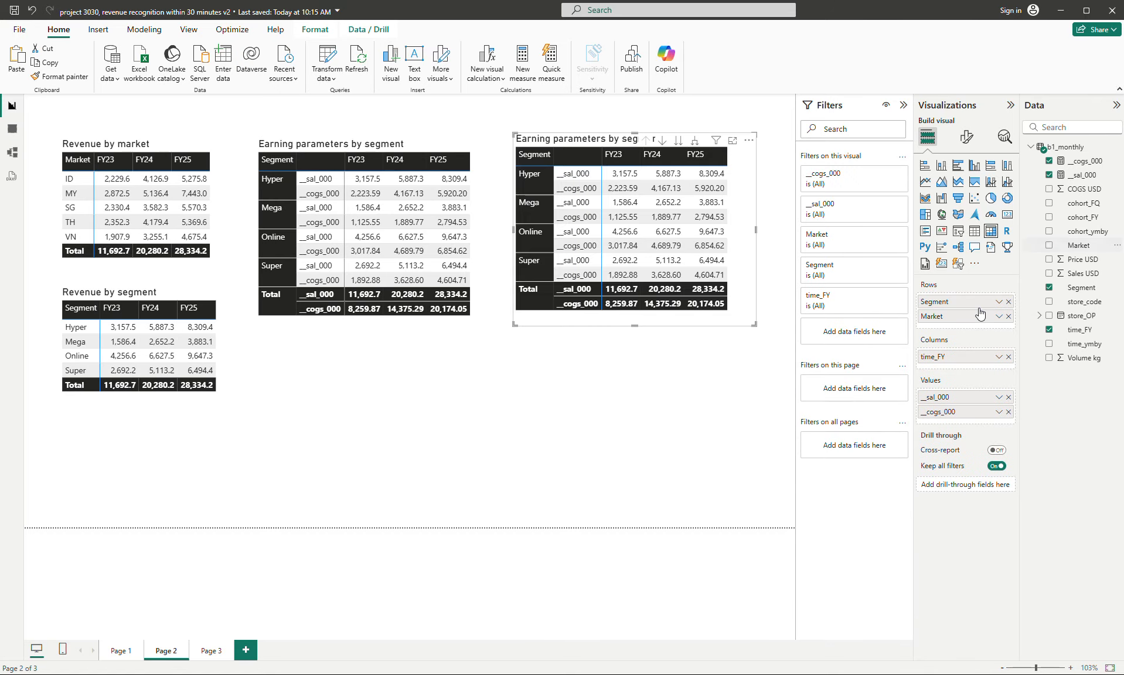
{"action": "left_click", "coordinate": [1008, 302]}
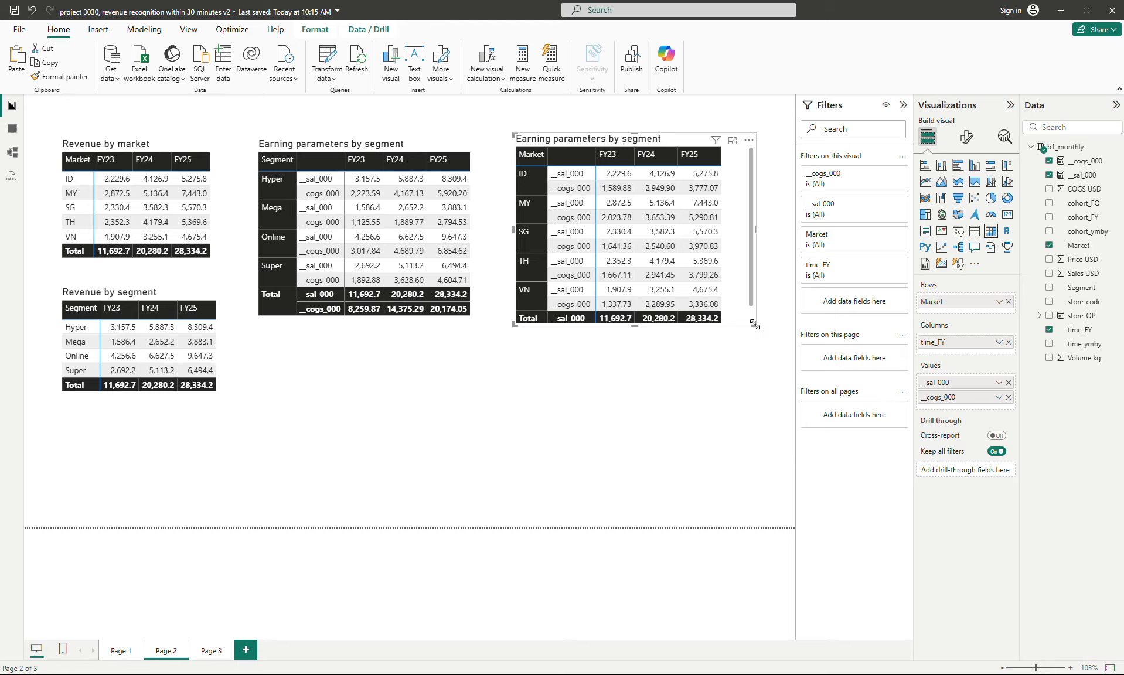
{"action": "left_click_drag", "start_coordinate": [755, 335], "coordinate": [755, 374]}
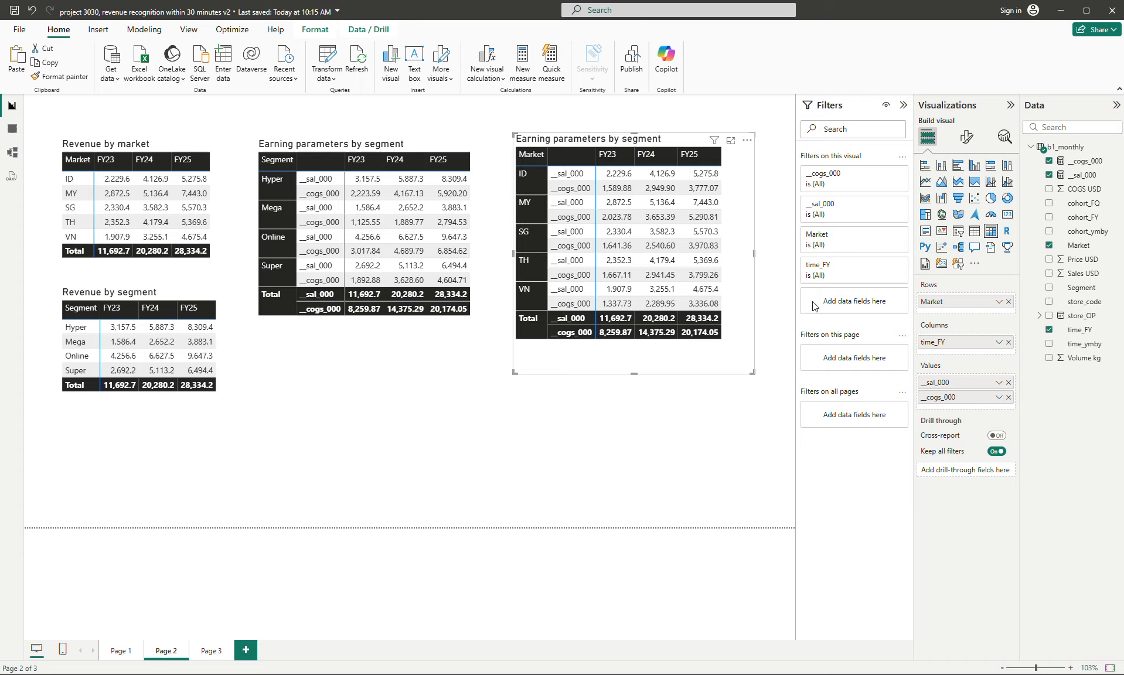
- Change the title of the copied matrix with Market rows to "Earning parameters by market"
{"action": "left_click", "coordinate": [967, 137]}
{"action": "left_click", "coordinate": [967, 190]}
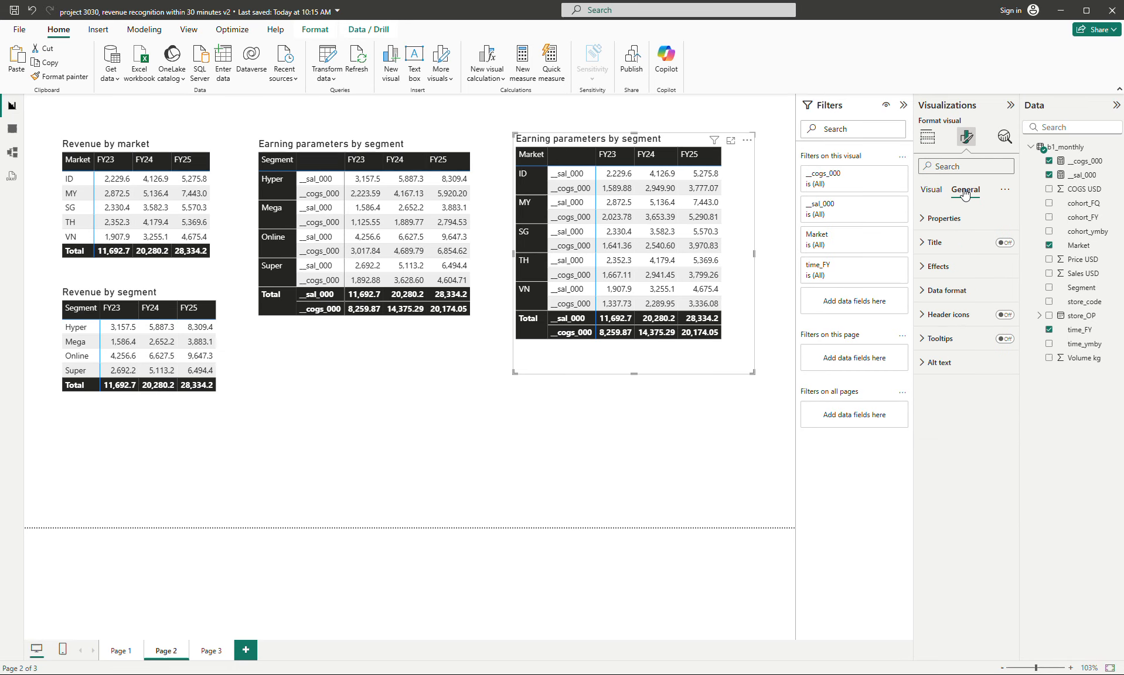
{"action": "left_click", "coordinate": [938, 242]}
{"action": "left_click", "coordinate": [981, 301]}
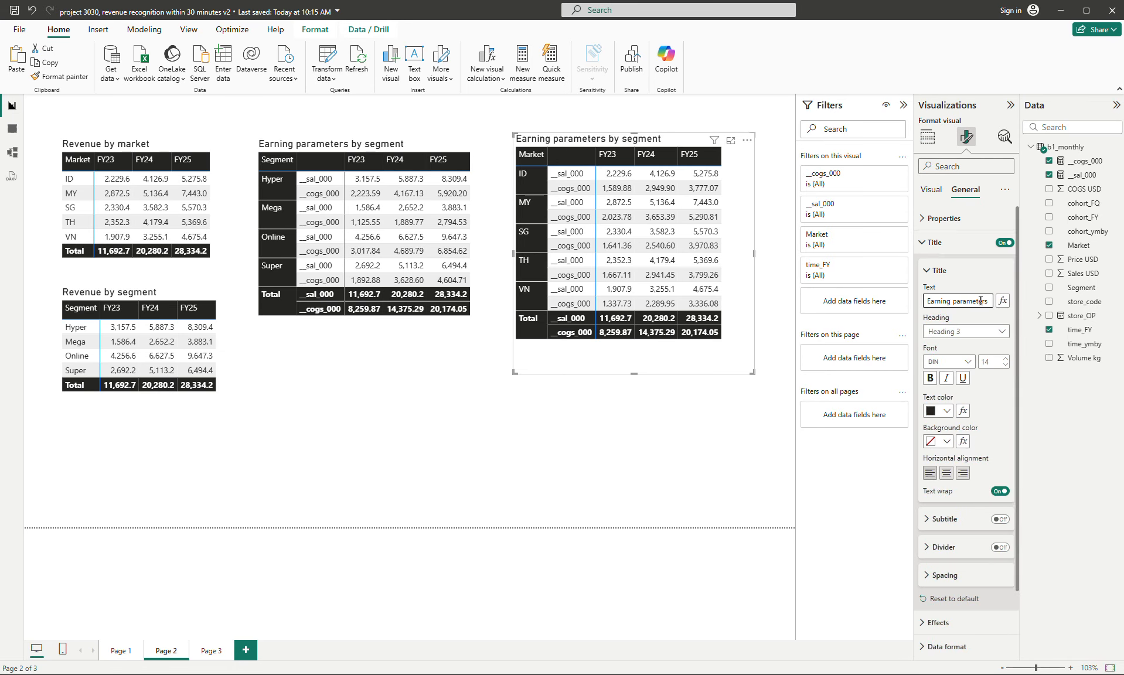
{"action": "key", "text": "End"}
{"action": "key", "text": "BackSpace"}
{"action": "key", "text": "BackSpace"}
{"action": "key", "text": "BackSpace"}
{"action": "key", "text": "BackSpace"}
{"action": "key", "text": "BackSpace"}
{"action": "key", "text": "BackSpace"}
{"action": "key", "text": "BackSpace"}
{"action": "type", "text": "market"}
{"action": "left_click", "coordinate": [752, 307]}
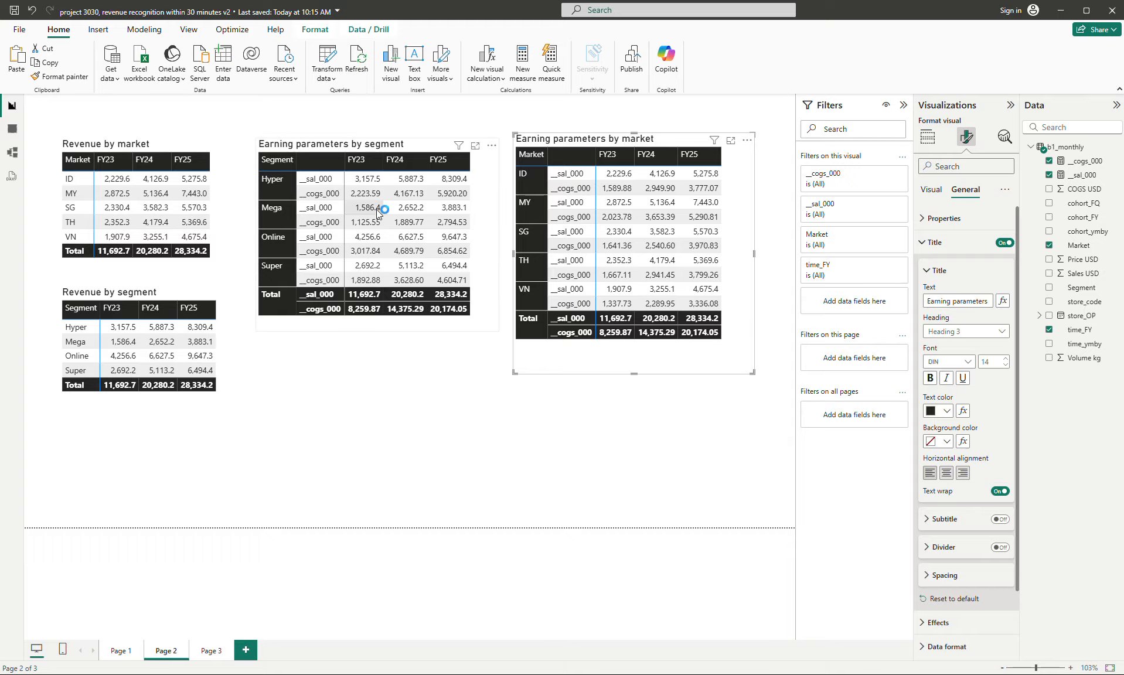
{"action": "left_click", "coordinate": [450, 421]}
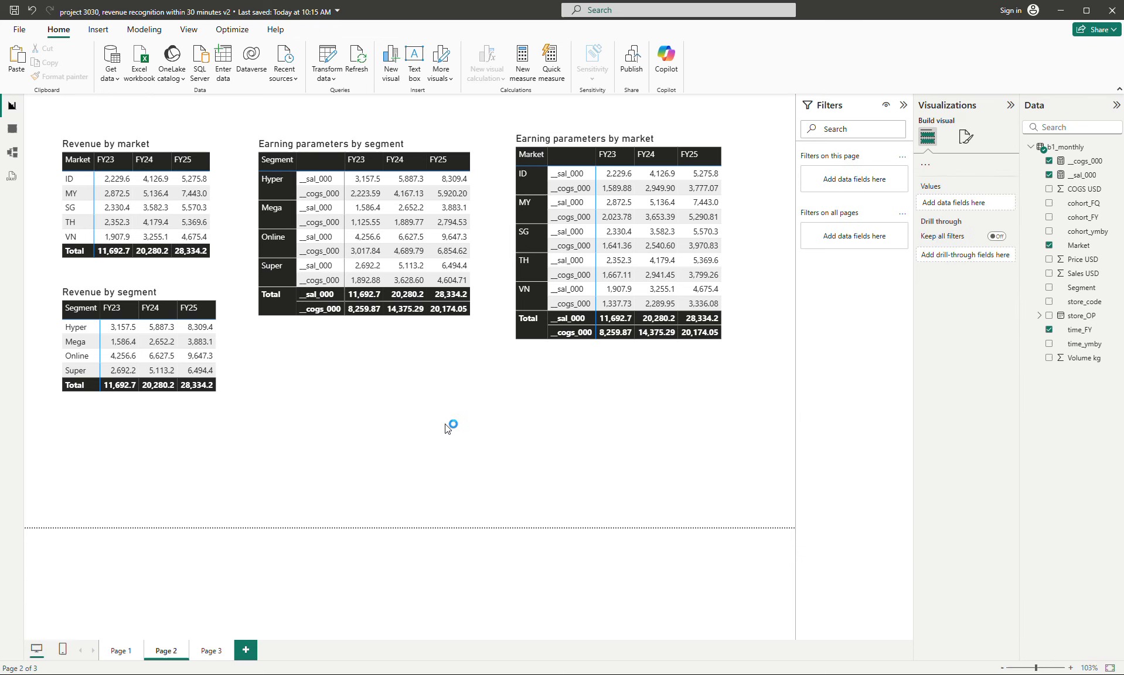
- Negate the __cogs_000 measure so its formula reads -sumx(b1_monthly, [COGS USD]) / 1e3
{"action": "left_click", "coordinate": [1084, 161]}
{"action": "left_click", "coordinate": [194, 109]}
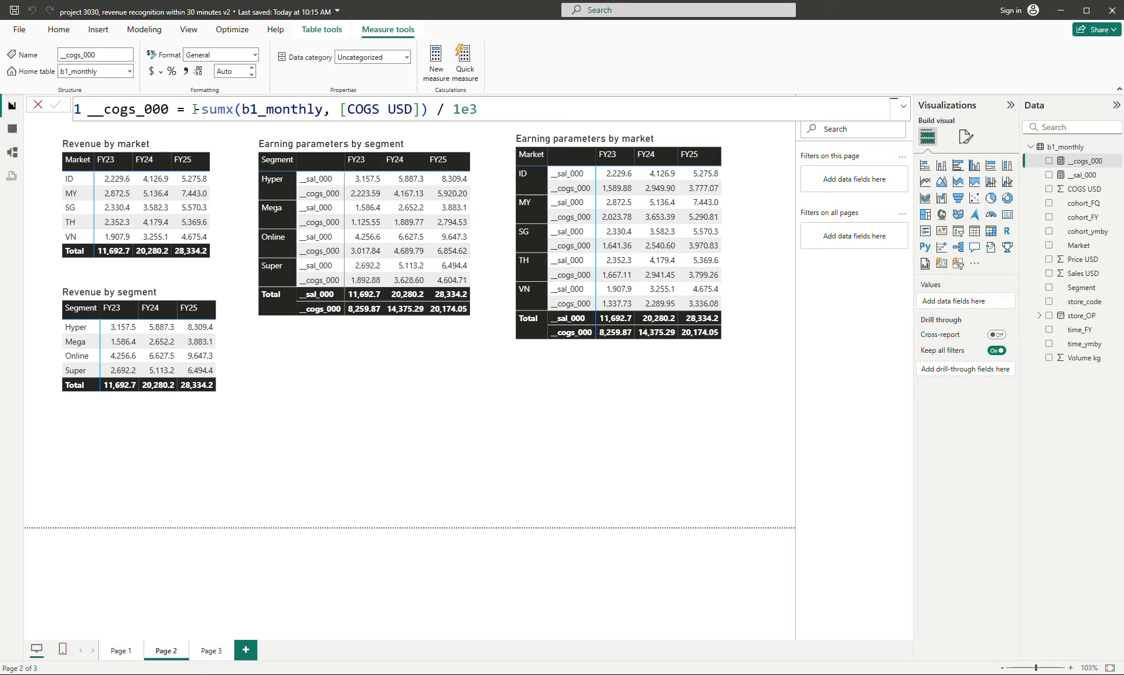
{"action": "key", "text": "Return"}
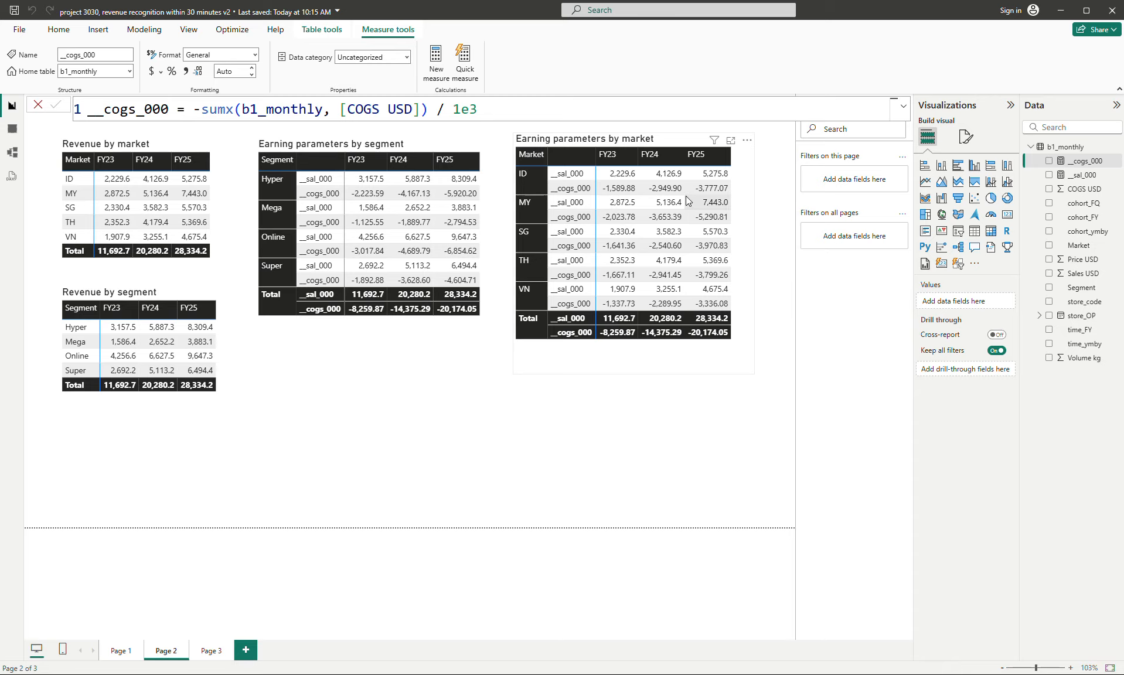
- Format the __cogs_000 measure with a thousands separator and 1 decimal place
{"action": "left_click", "coordinate": [185, 73]}
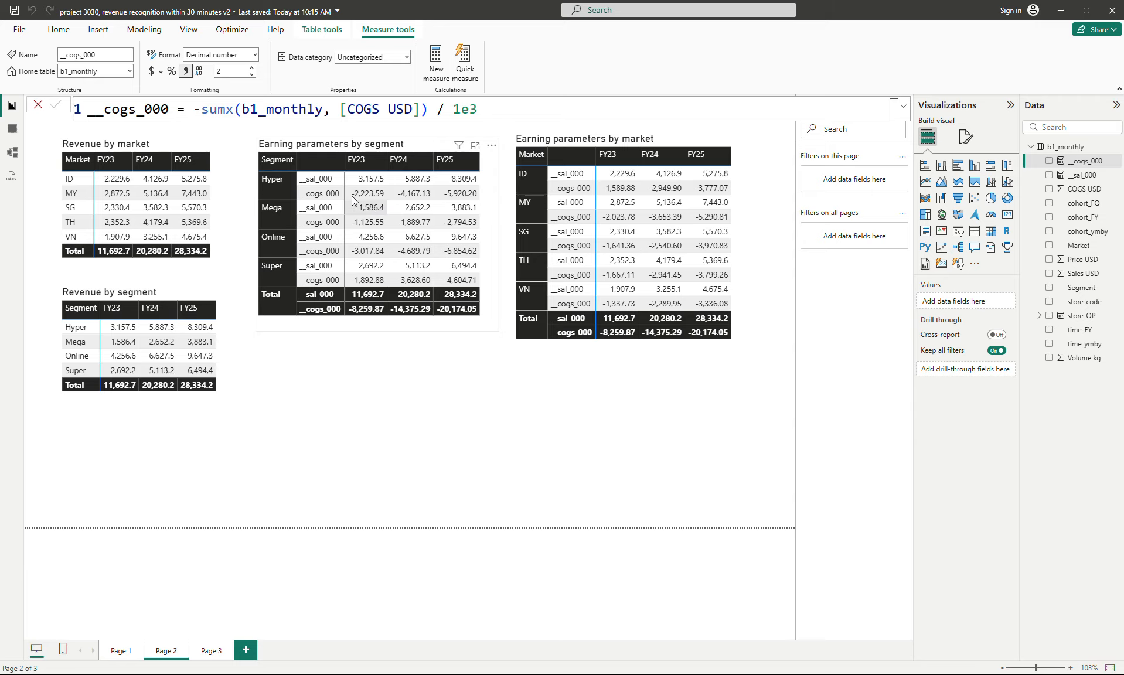
{"action": "left_click", "coordinate": [251, 75]}
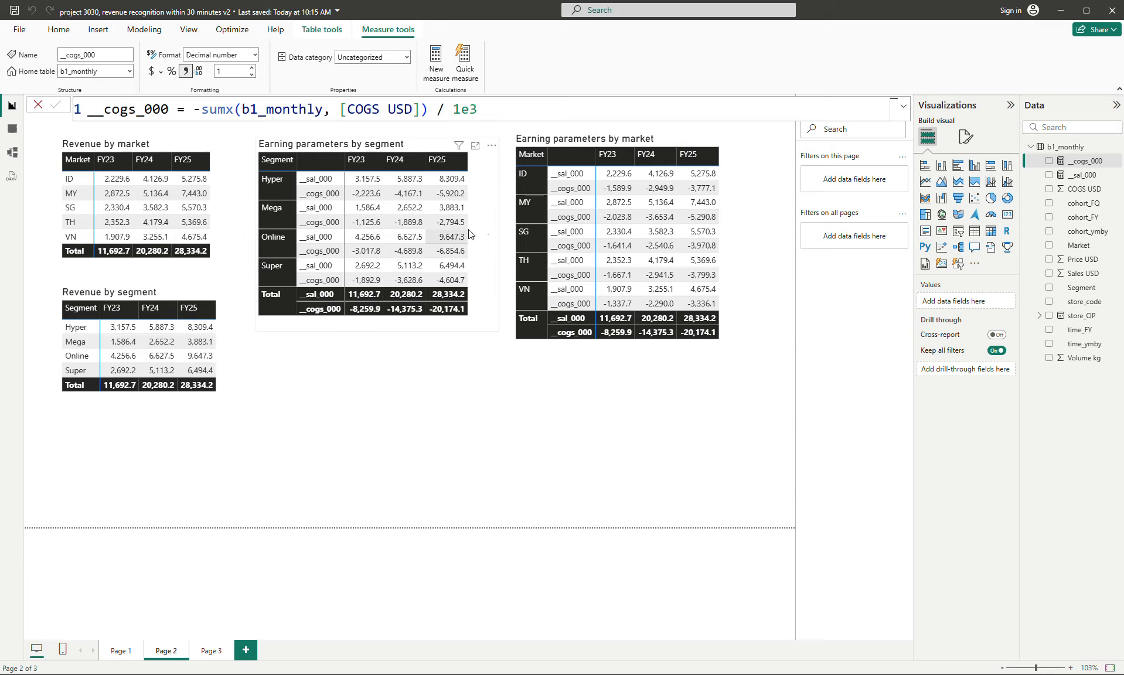
{"action": "left_click", "coordinate": [370, 447]}
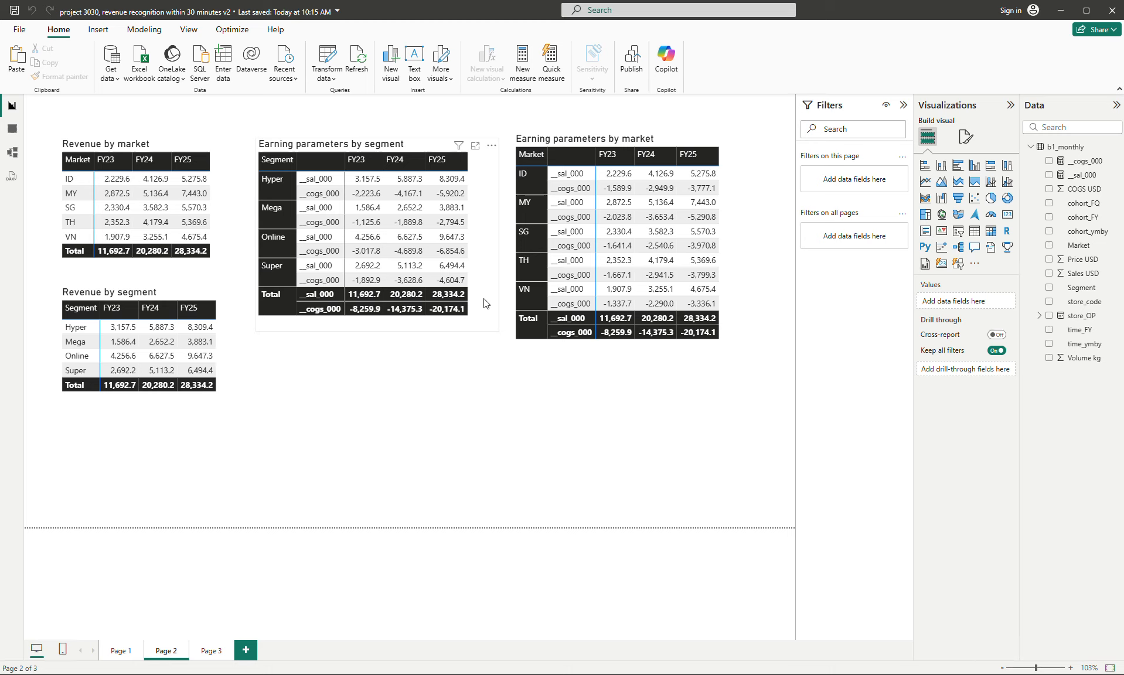
- Duplicate the "Revenue by market" matrix, place the copy below the segment earnings matrix and convert it to a stacked column chart
{"action": "left_click", "coordinate": [223, 214]}
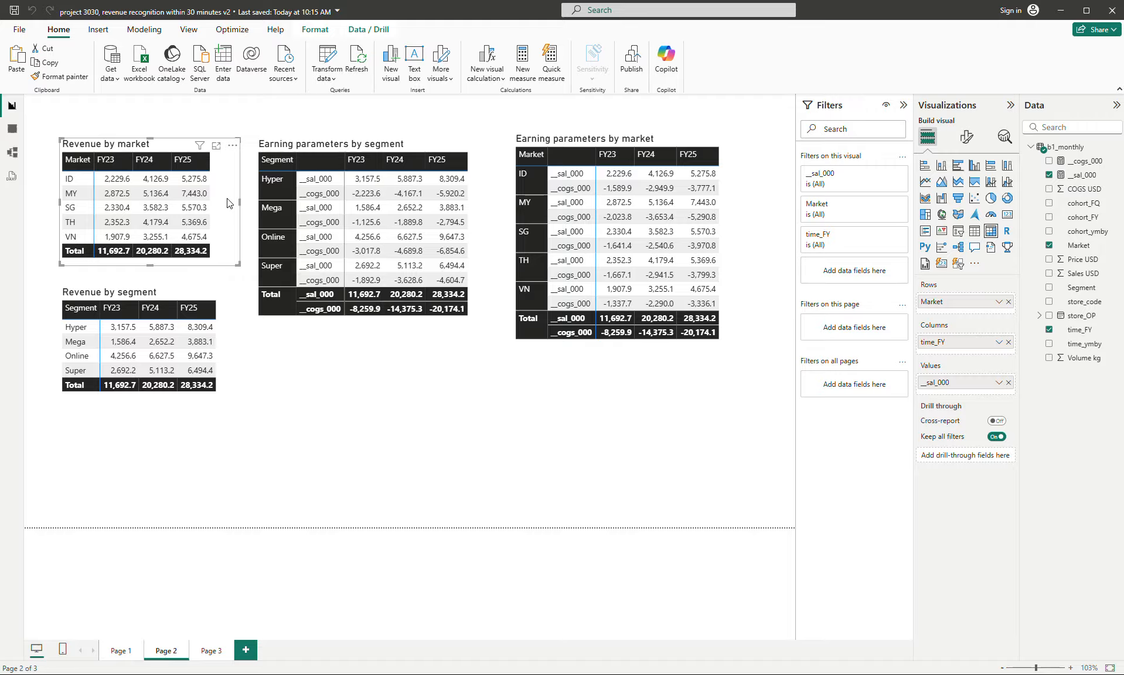
{"action": "key", "text": "ctrl+c"}
{"action": "key", "text": "ctrl+v"}
{"action": "left_click_drag", "start_coordinate": [229, 204], "coordinate": [443, 417]}
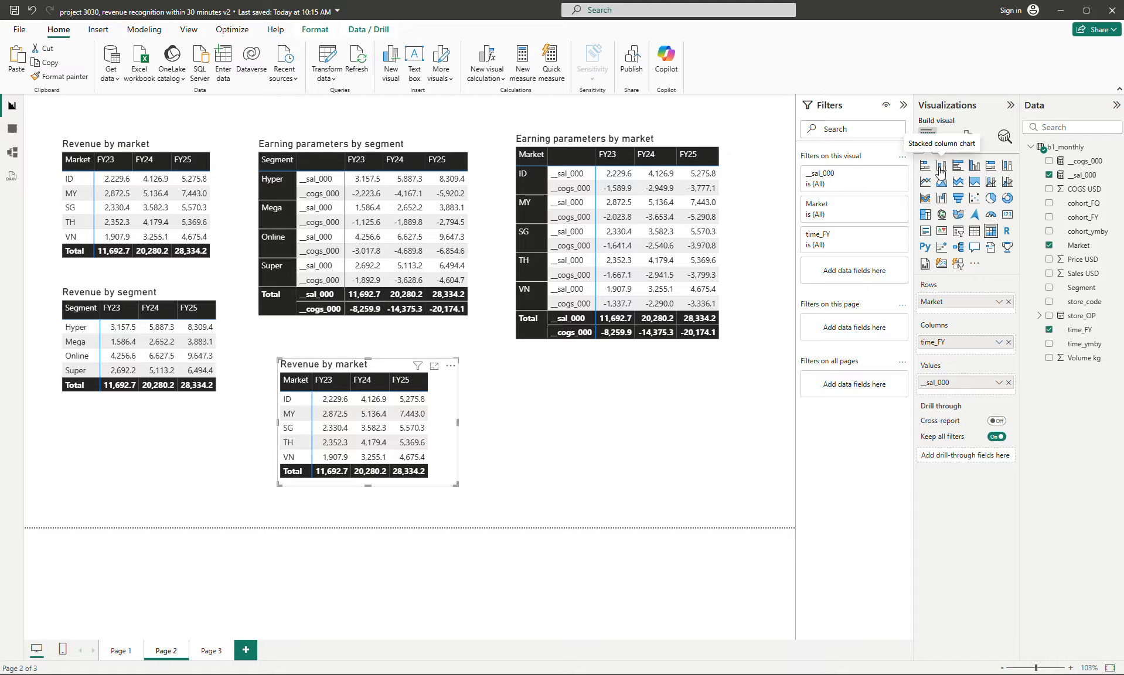
{"action": "left_click", "coordinate": [941, 165]}
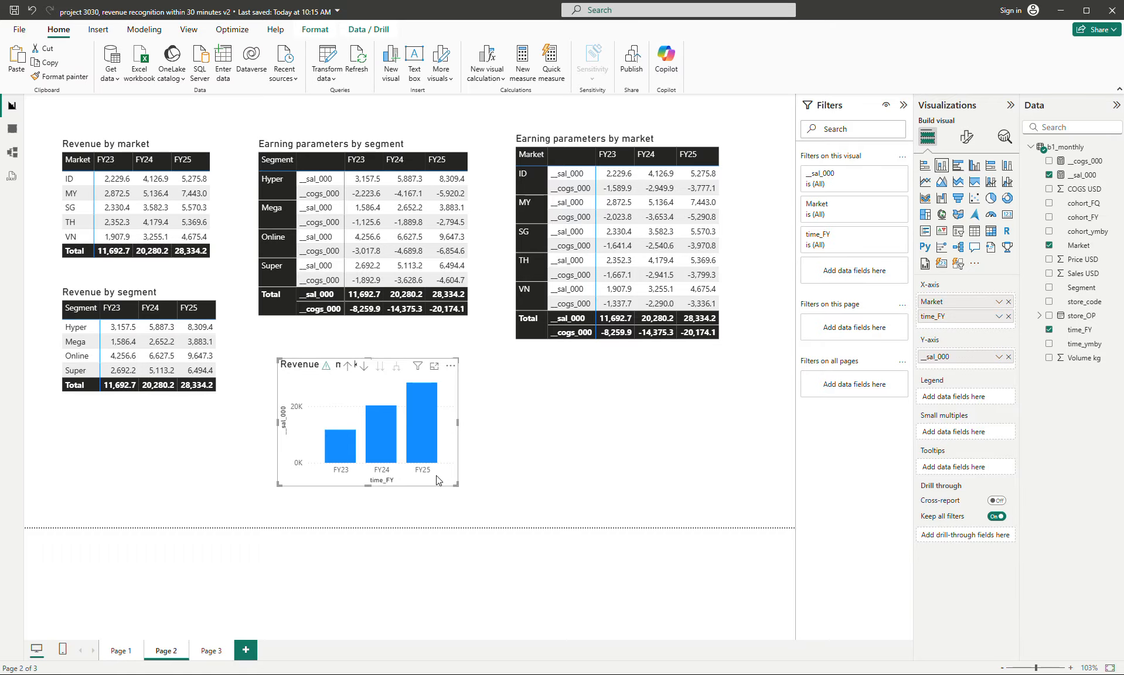
- Copy the upper "Revenue by market" stacked column chart from Page 1 and paste it onto Page 2
{"action": "left_click", "coordinate": [117, 663]}
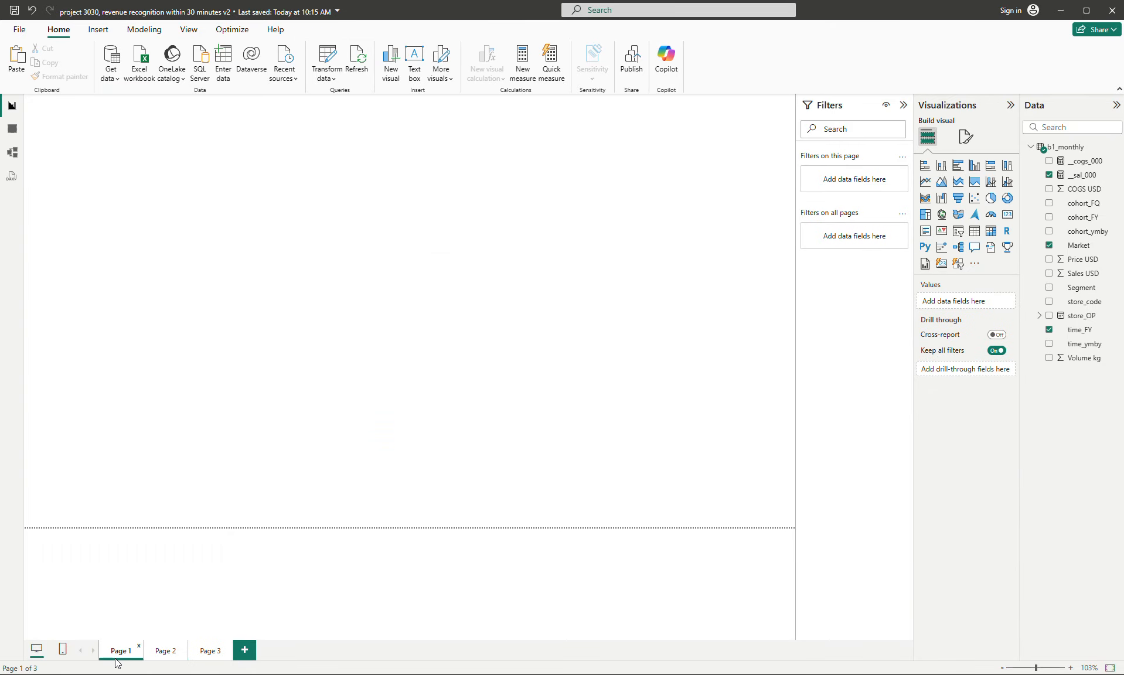
{"action": "left_click", "coordinate": [170, 651]}
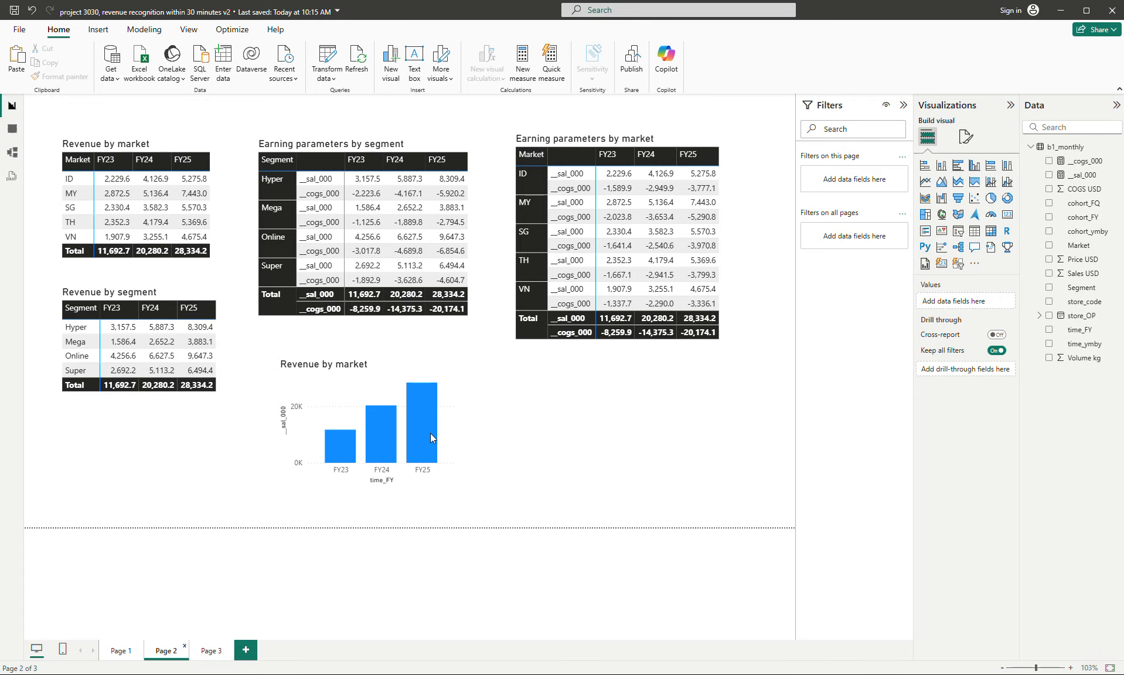
{"action": "left_click", "coordinate": [120, 651]}
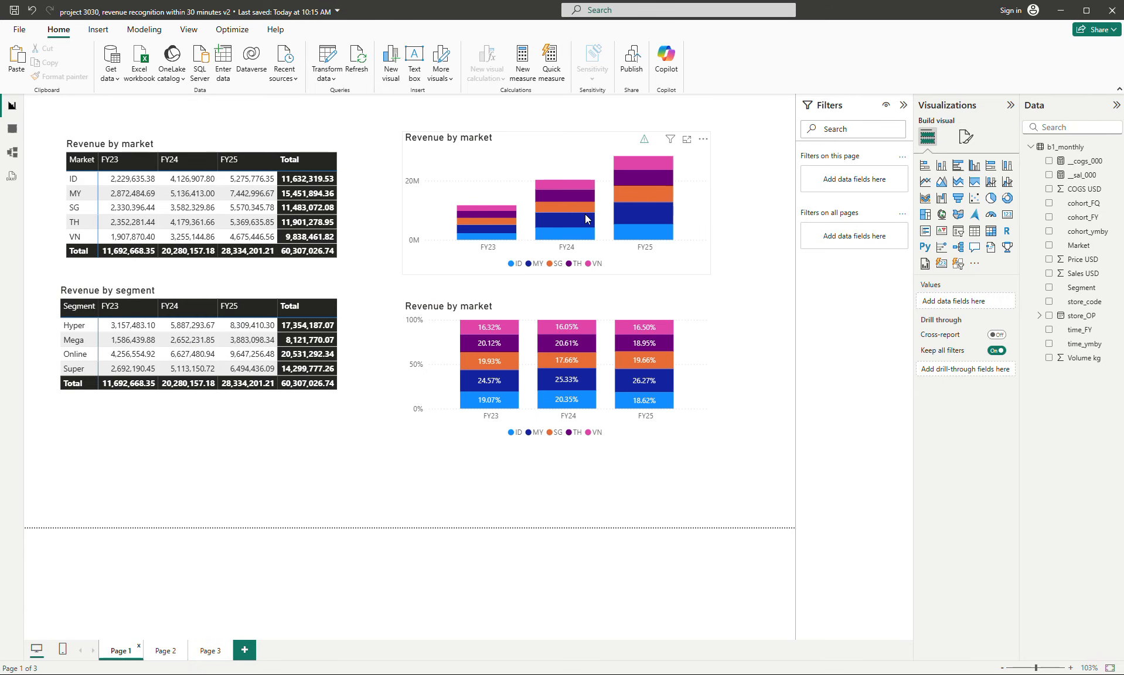
{"action": "left_click", "coordinate": [667, 267]}
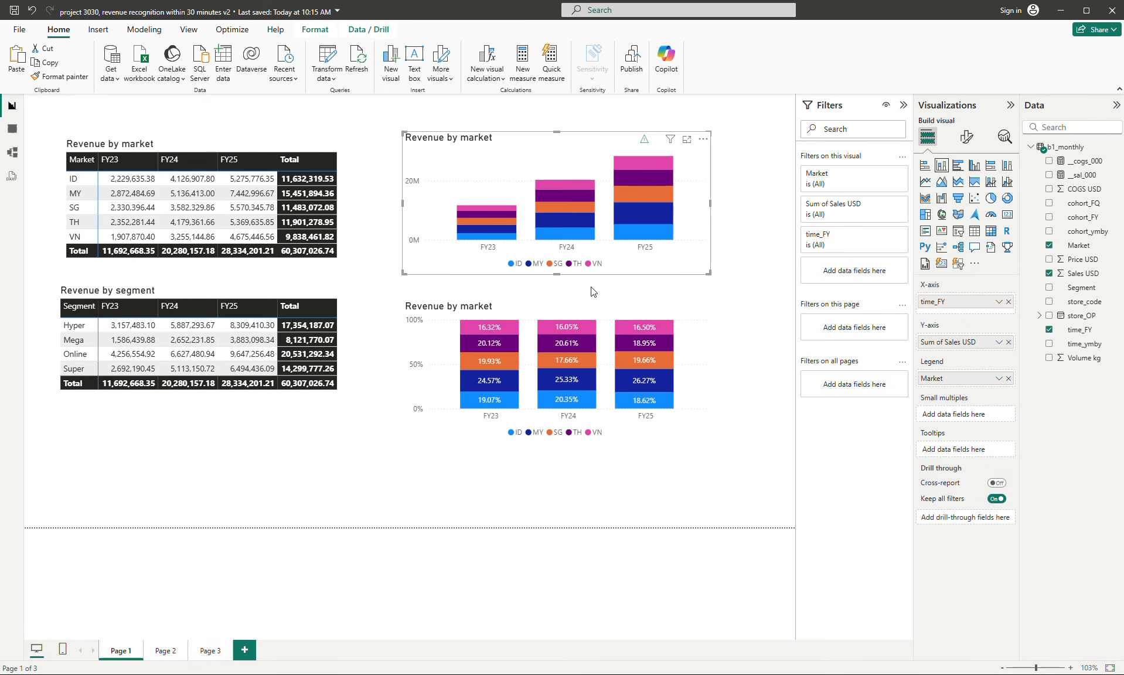
{"action": "left_click", "coordinate": [164, 652]}
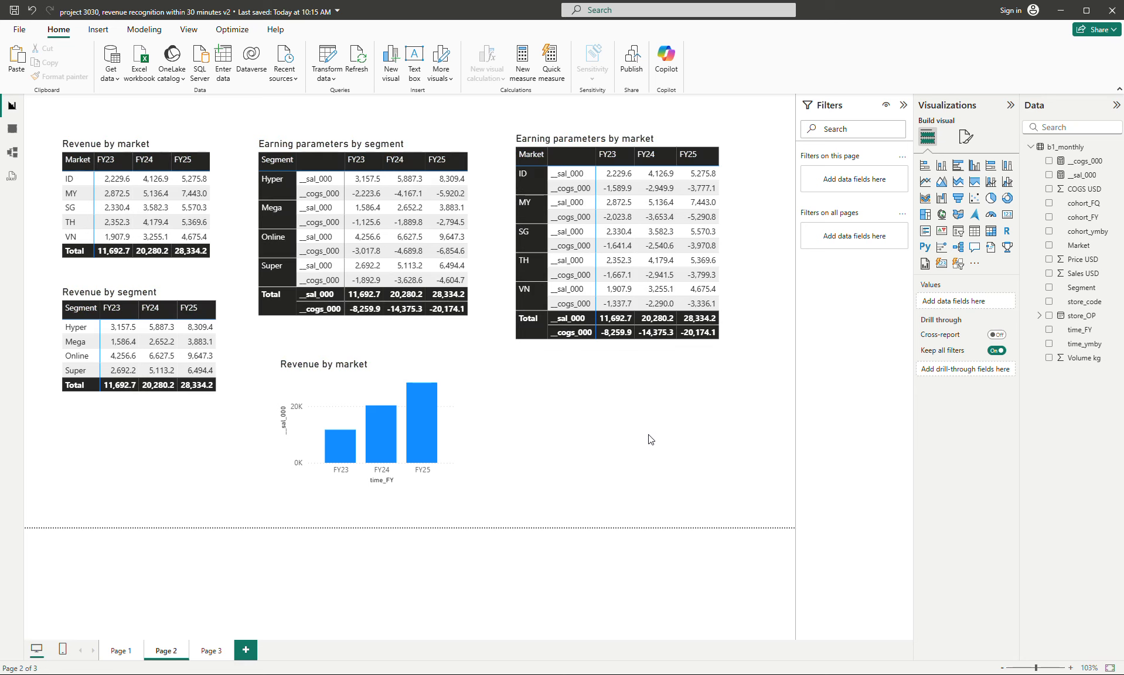
{"action": "key", "text": "ctrl+v"}
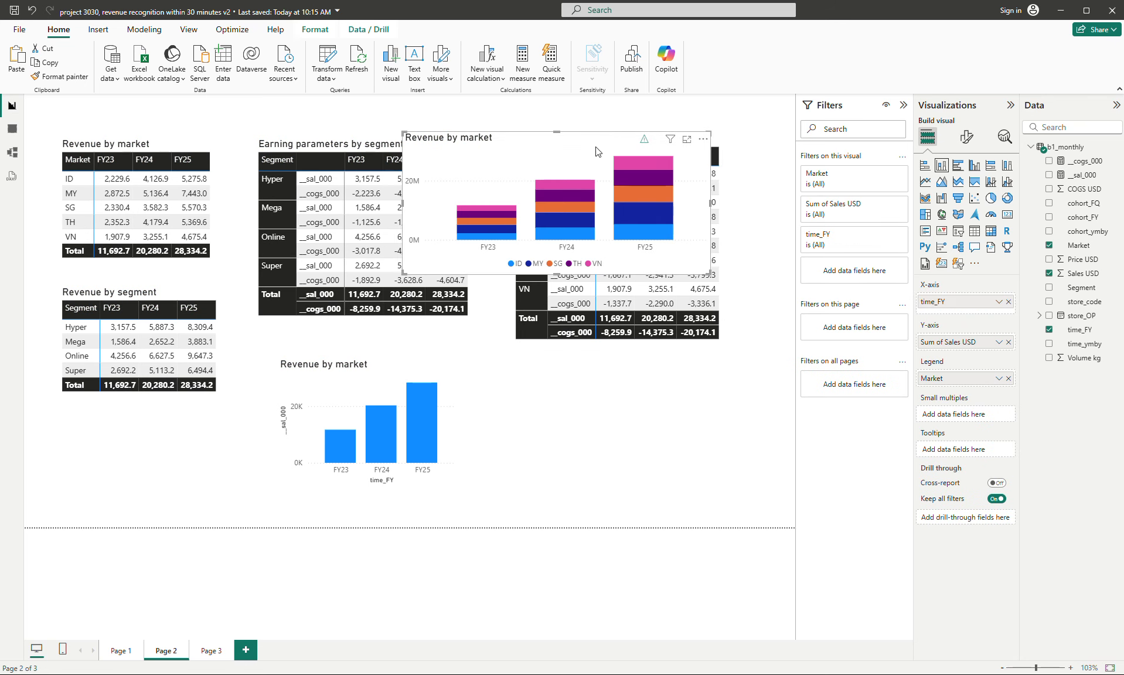
- Place the pasted chart below the market earnings matrix and move Market from the X-axis to the legend of the __sal_000 chart
{"action": "left_click_drag", "start_coordinate": [596, 151], "coordinate": [680, 394]}
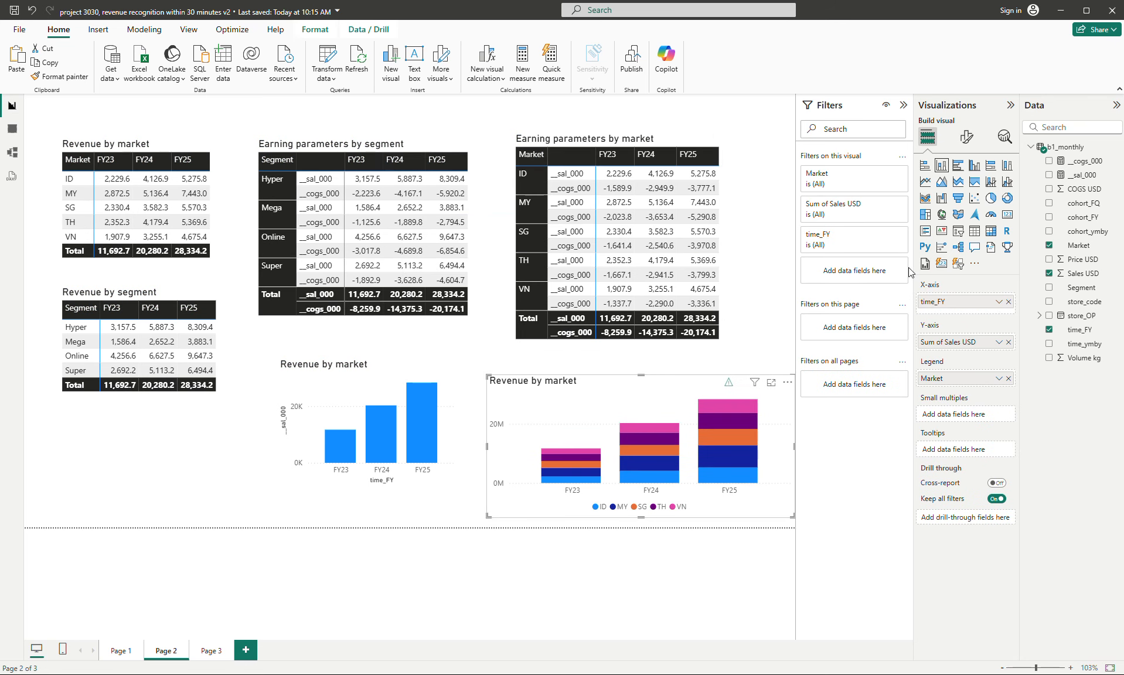
{"action": "left_click", "coordinate": [393, 376]}
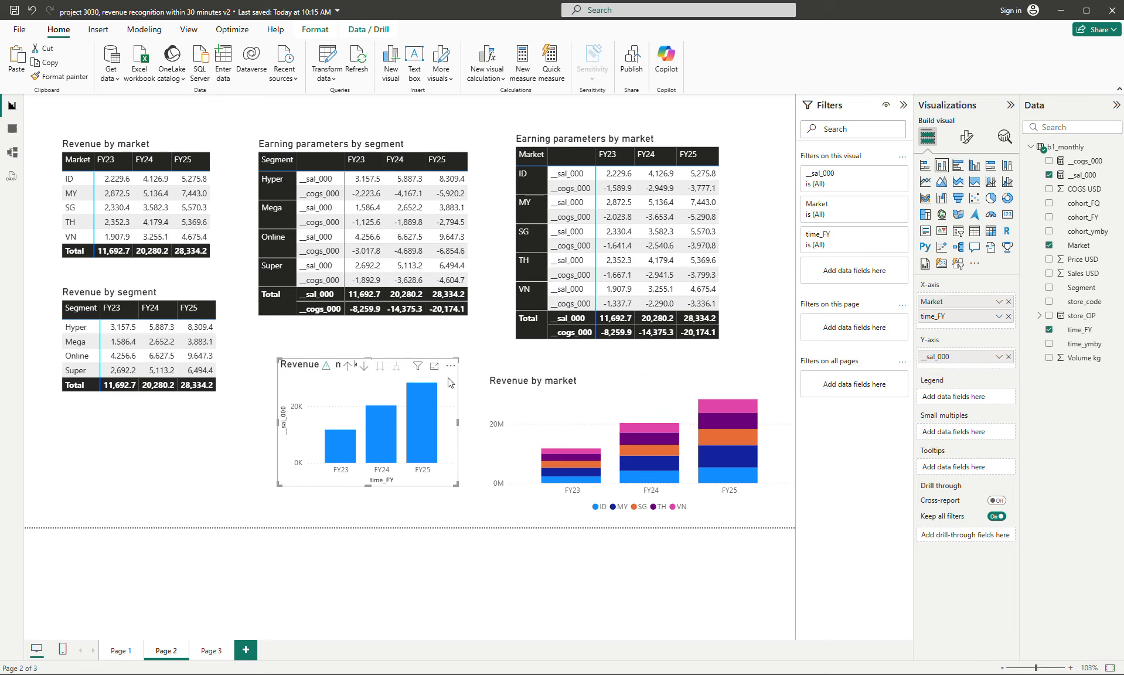
{"action": "left_click_drag", "start_coordinate": [945, 301], "coordinate": [938, 381]}
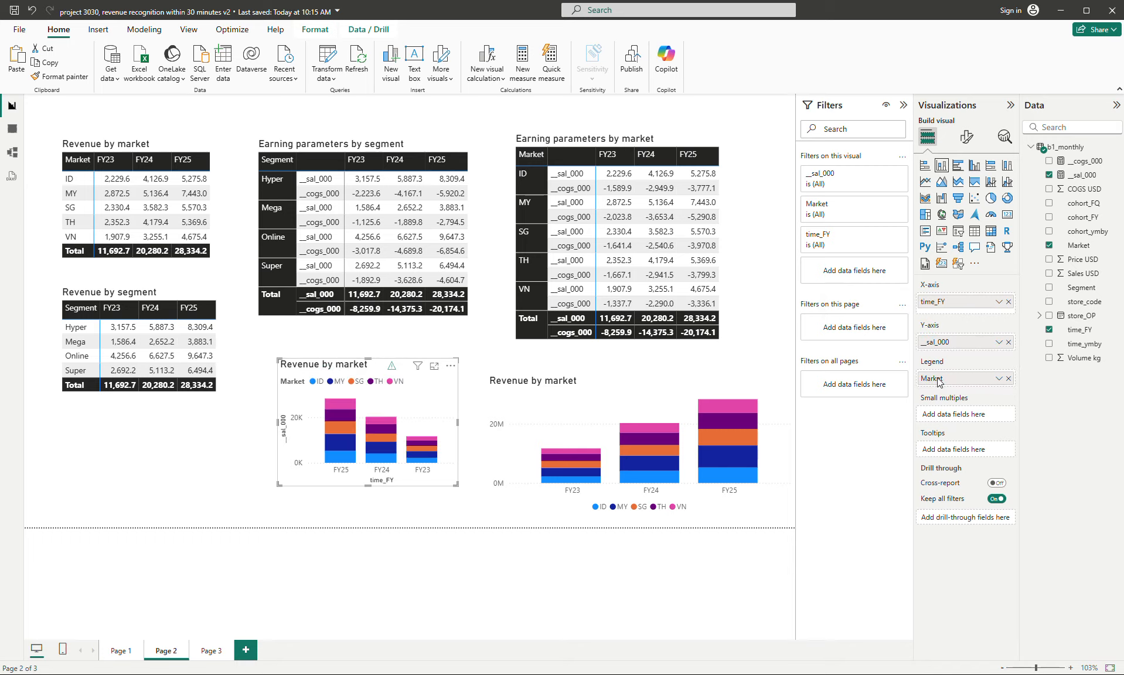
- Copy the pasted chart's formatting onto the __sal_000 "Revenue by market" chart and enlarge that chart in height and width
{"action": "left_click", "coordinate": [450, 366]}
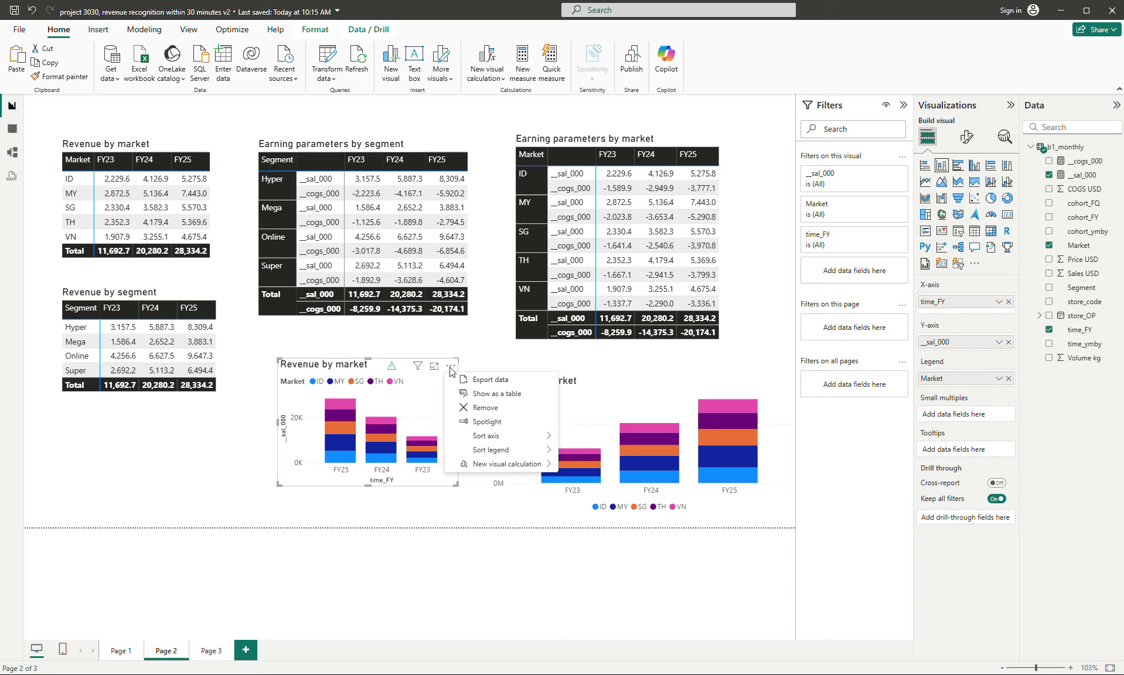
{"action": "left_click", "coordinate": [597, 399]}
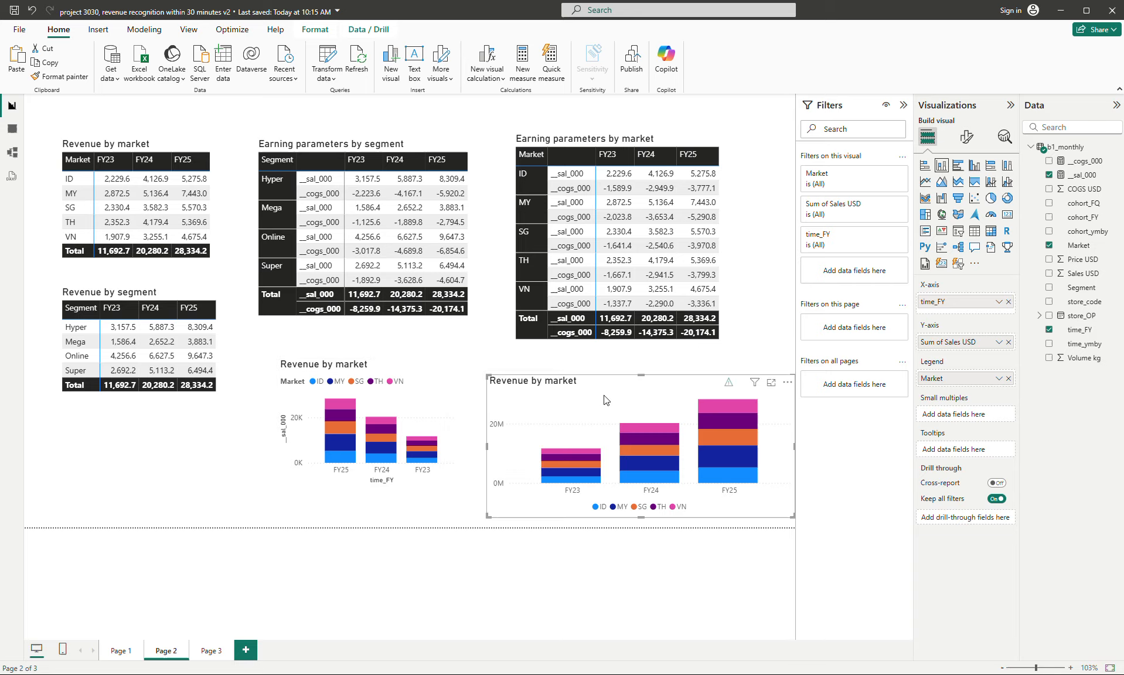
{"action": "left_click", "coordinate": [63, 82]}
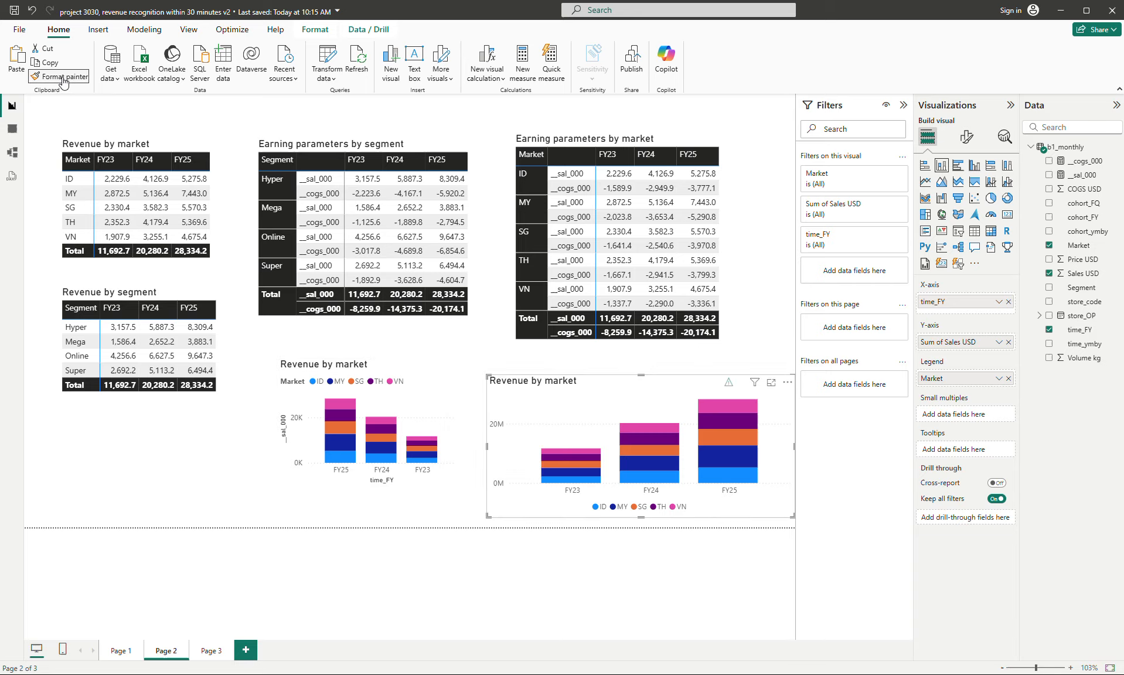
{"action": "left_click", "coordinate": [425, 394]}
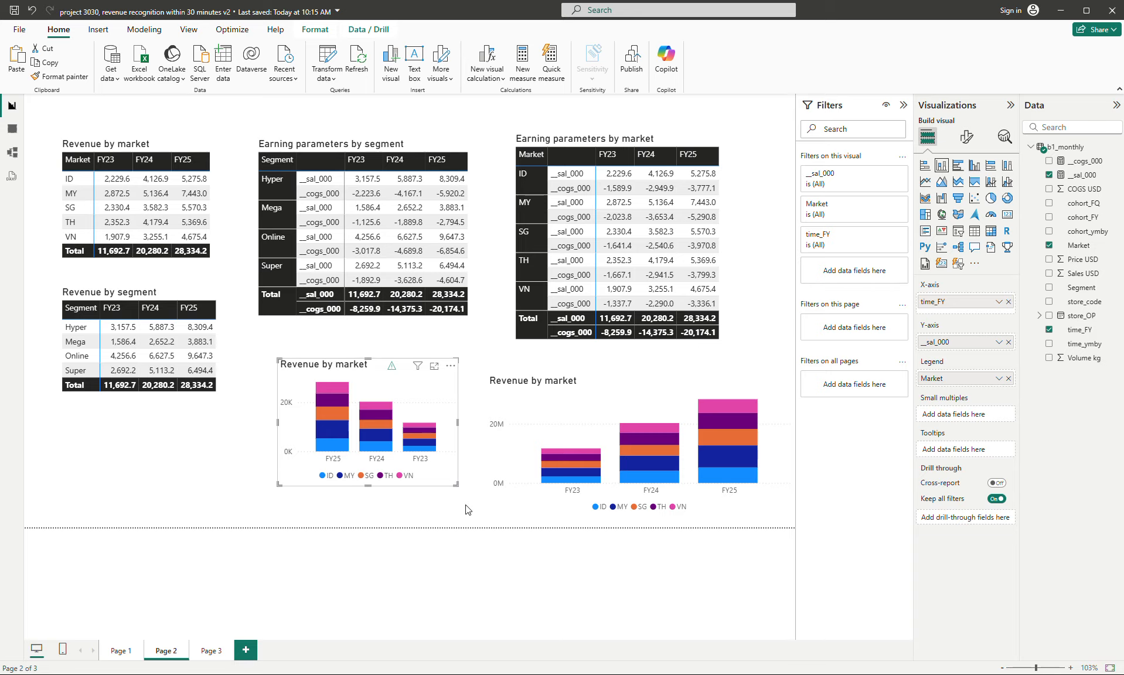
{"action": "left_click_drag", "start_coordinate": [457, 485], "coordinate": [470, 516]}
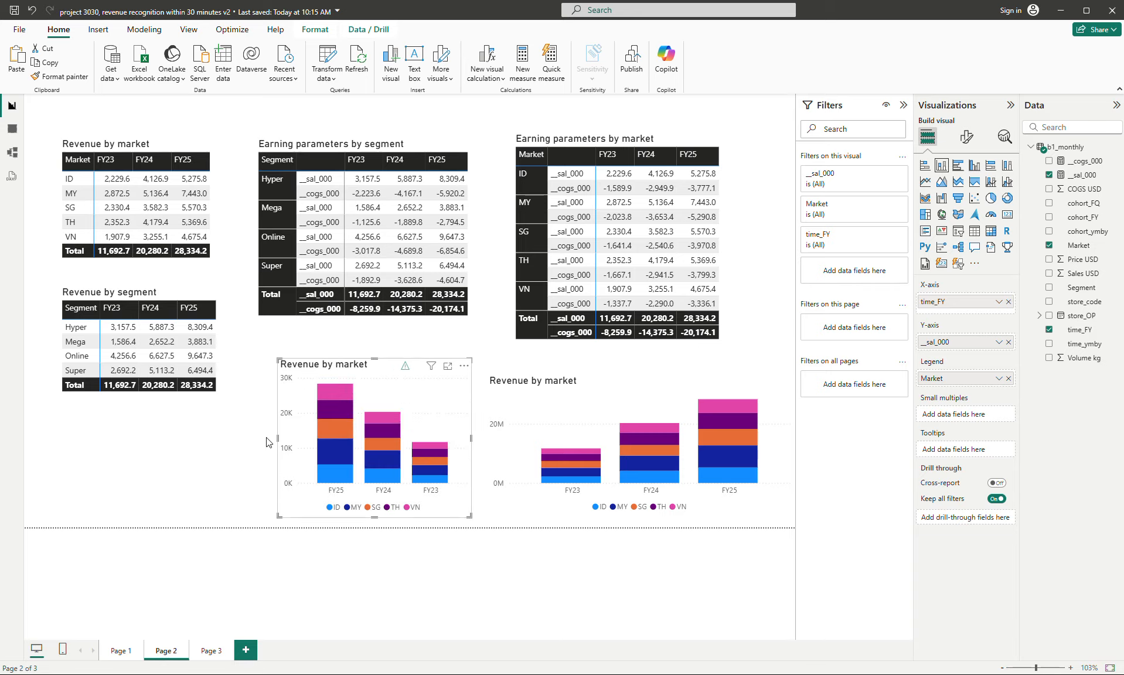
{"action": "left_click_drag", "start_coordinate": [278, 439], "coordinate": [240, 438]}
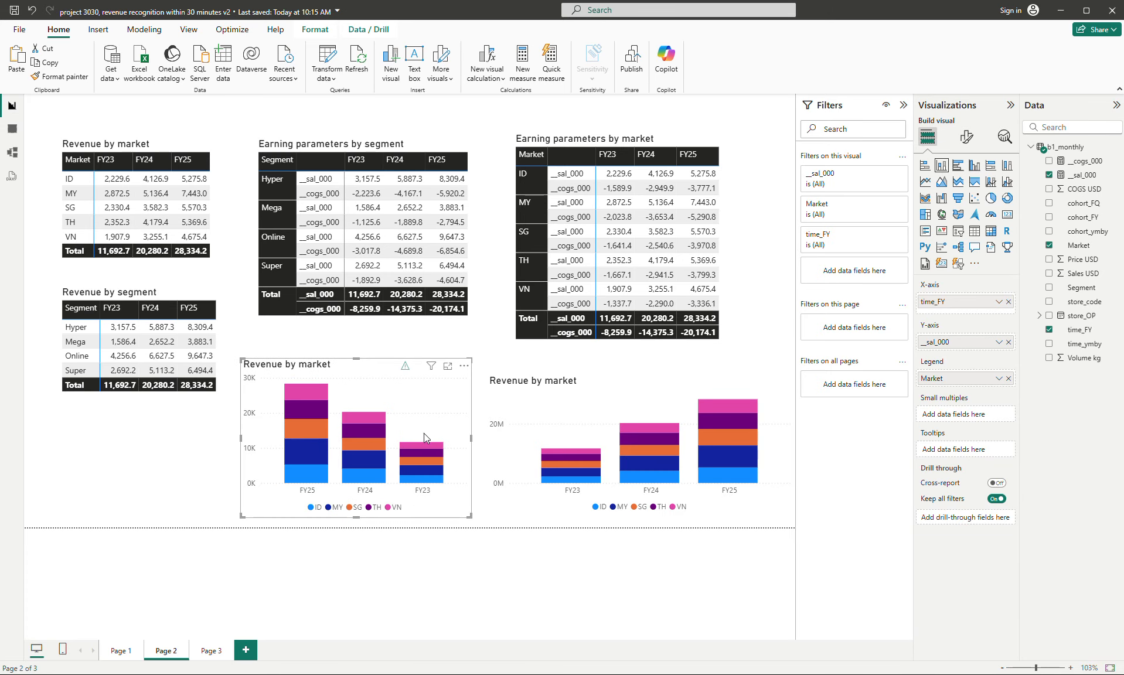
- Sort the fiscal-year axis of the __sal_000 "Revenue by market" chart in ascending order
{"action": "left_click", "coordinate": [467, 368]}
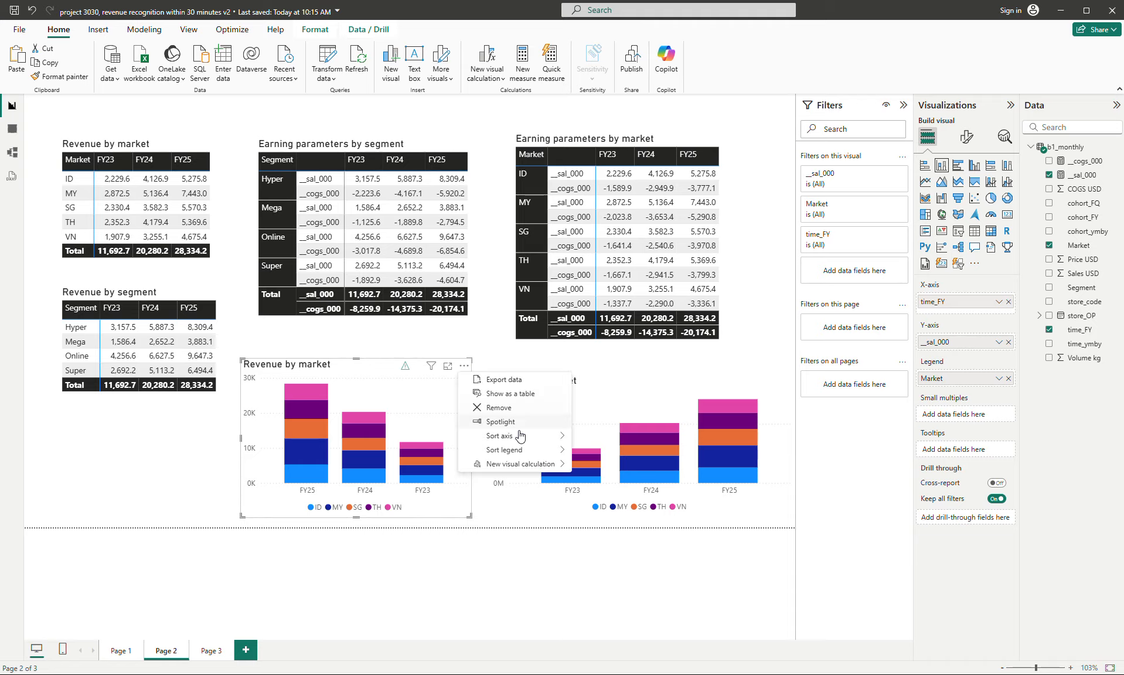
{"action": "mouse_move", "coordinate": [528, 438]}
{"action": "left_click", "coordinate": [599, 439]}
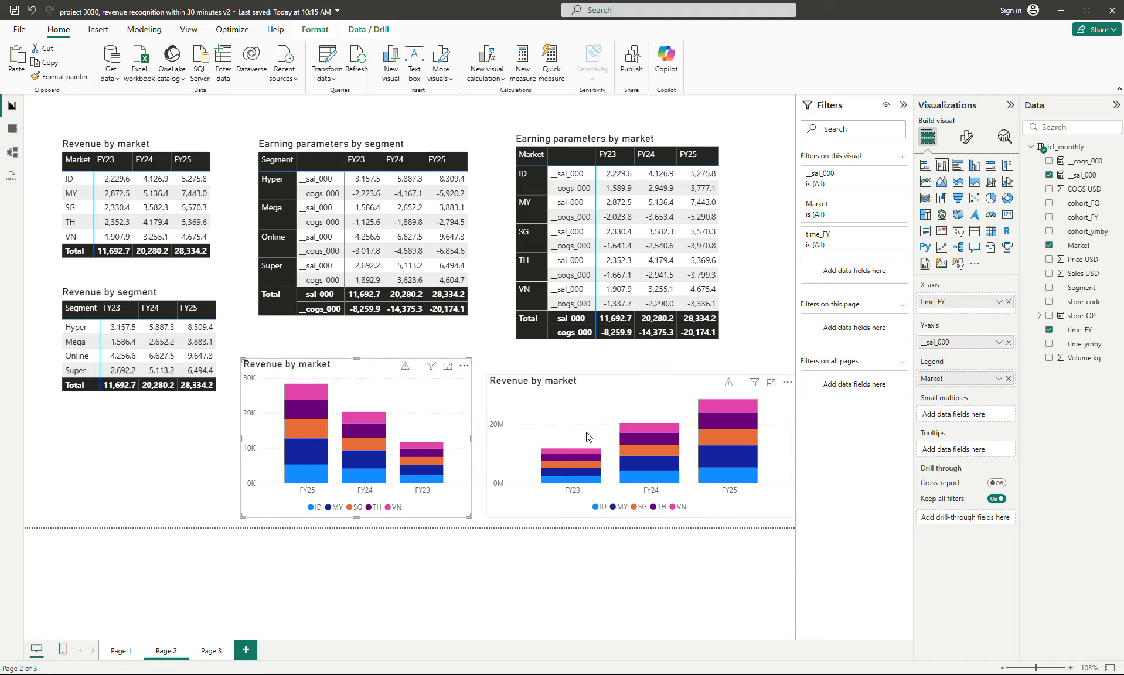
{"action": "left_click", "coordinate": [464, 366]}
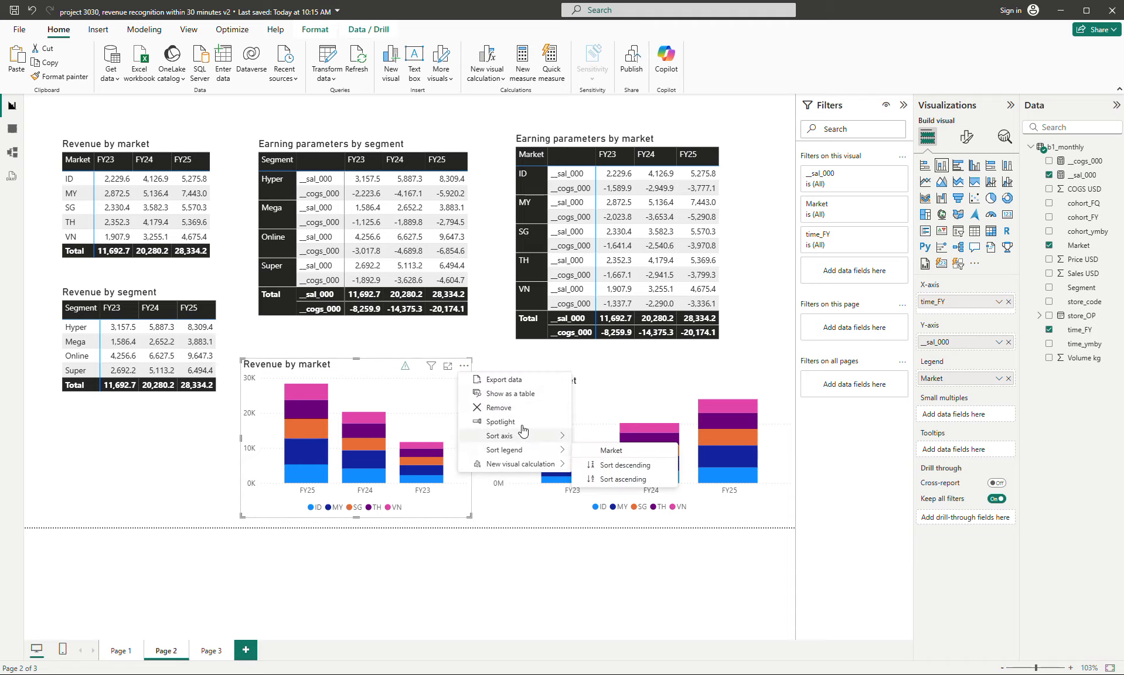
{"action": "mouse_move", "coordinate": [544, 436]}
{"action": "left_click", "coordinate": [607, 480]}
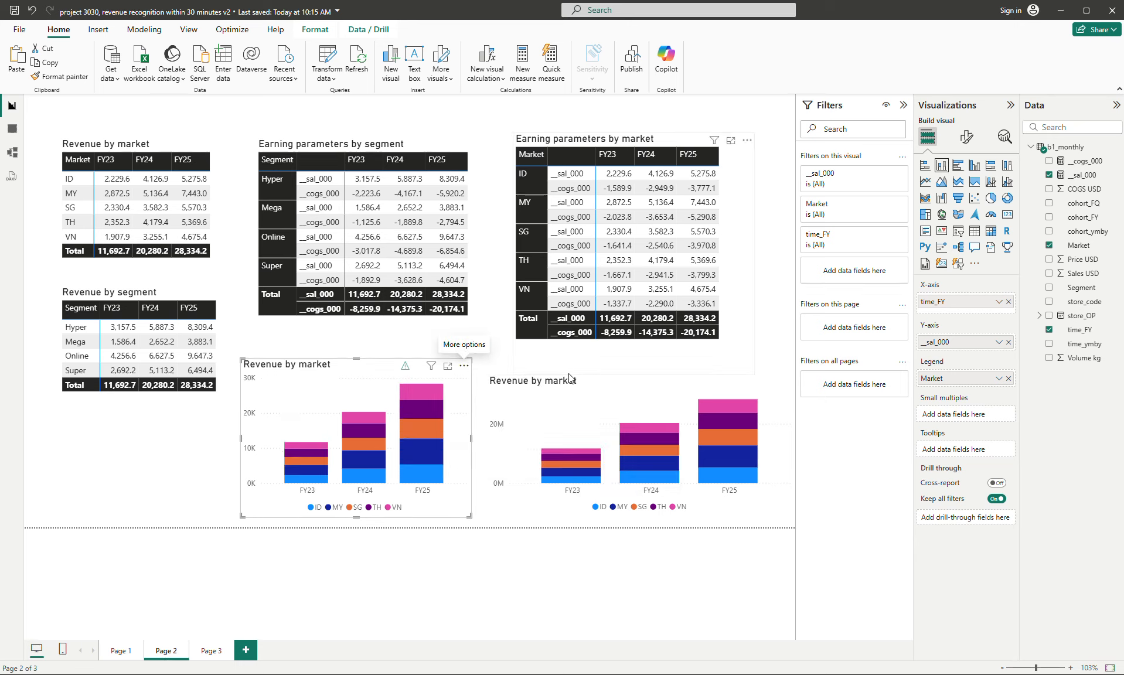
- Turn on total labels for both "Revenue by market" stacked column charts and inspect the pasted chart's FY25 VN value
{"action": "left_click", "coordinate": [560, 396]}
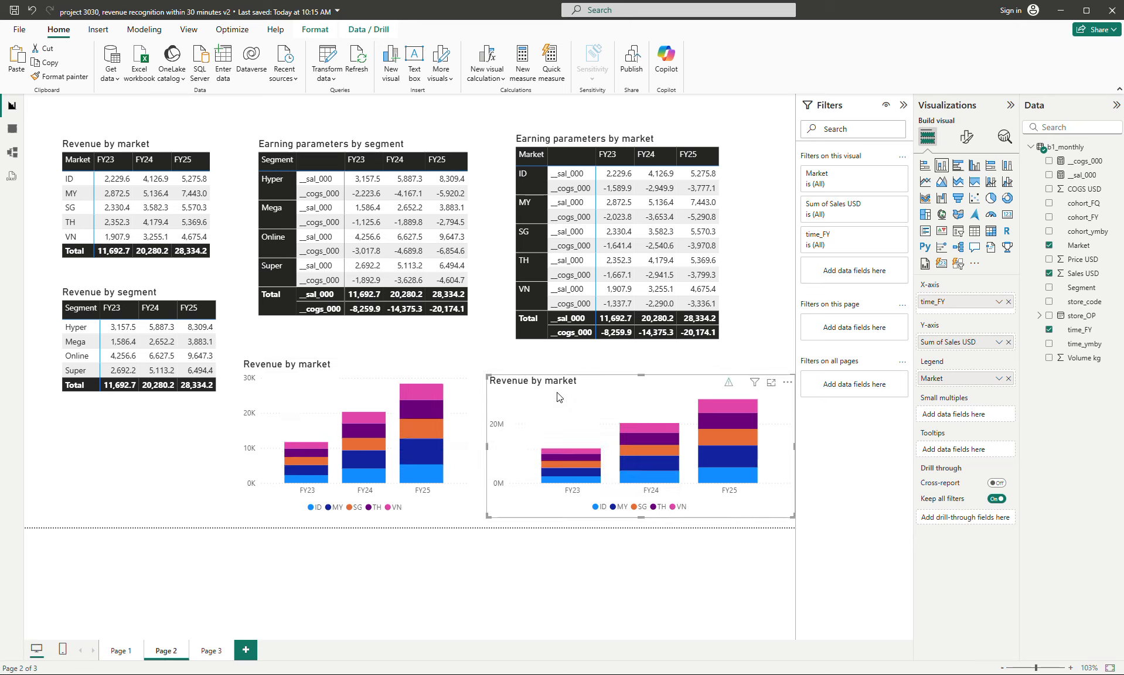
{"action": "left_click", "coordinate": [337, 380]}
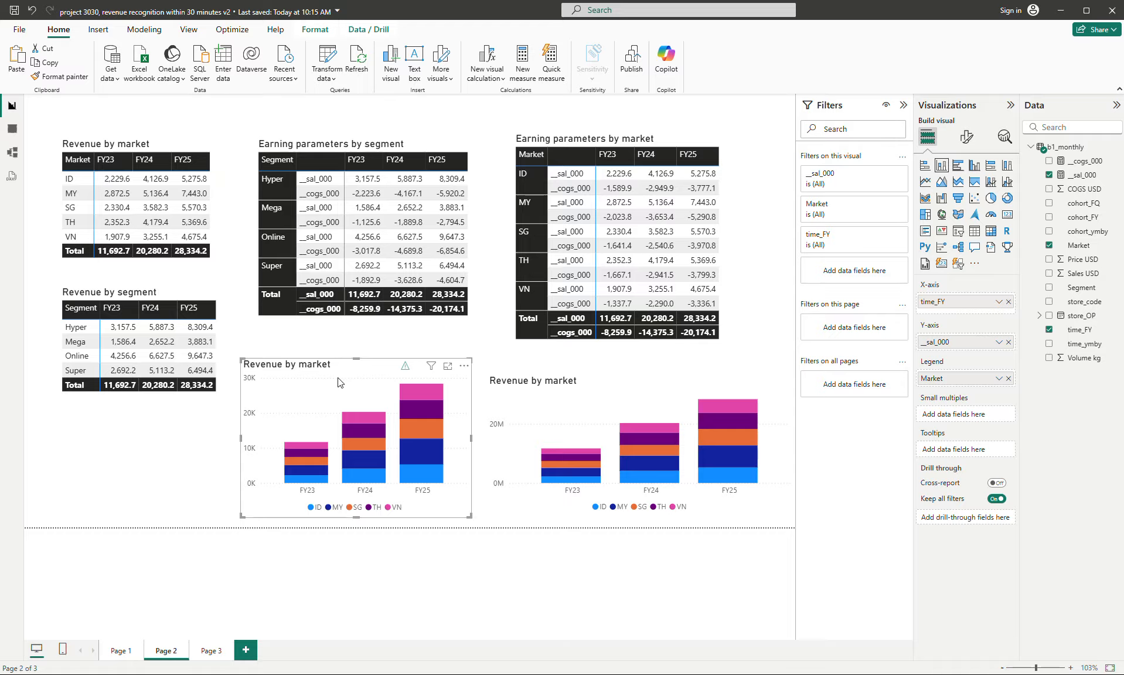
{"action": "left_click", "coordinate": [968, 141]}
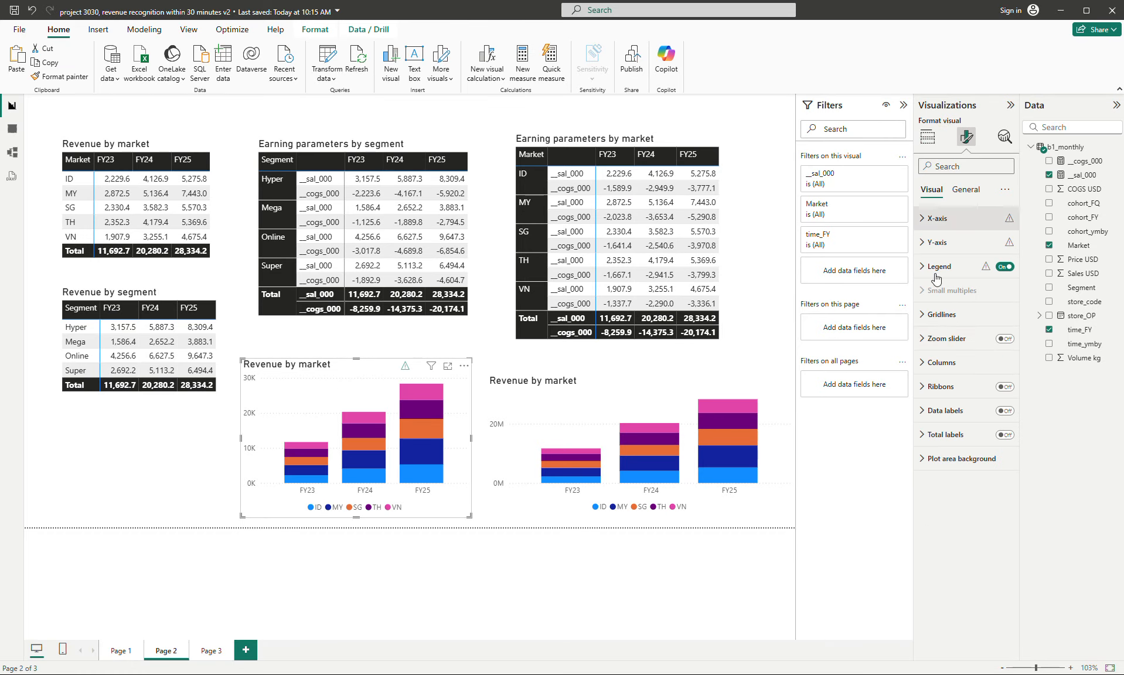
{"action": "left_click", "coordinate": [1004, 435]}
{"action": "left_click", "coordinate": [663, 394]}
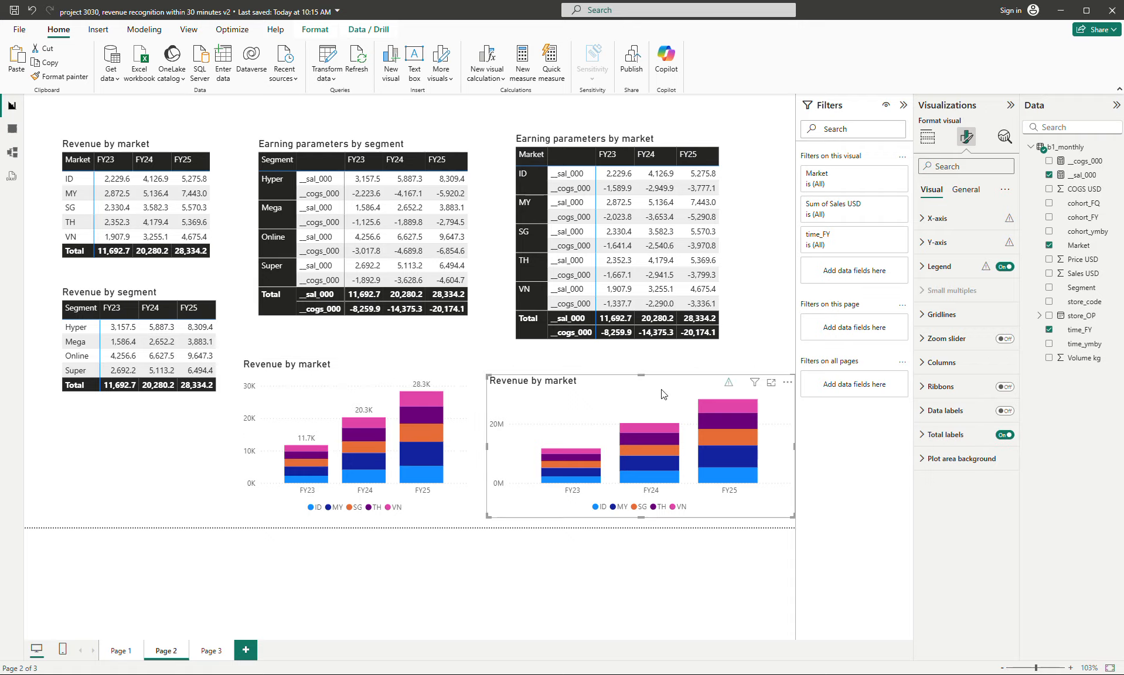
{"action": "left_click", "coordinate": [1004, 436]}
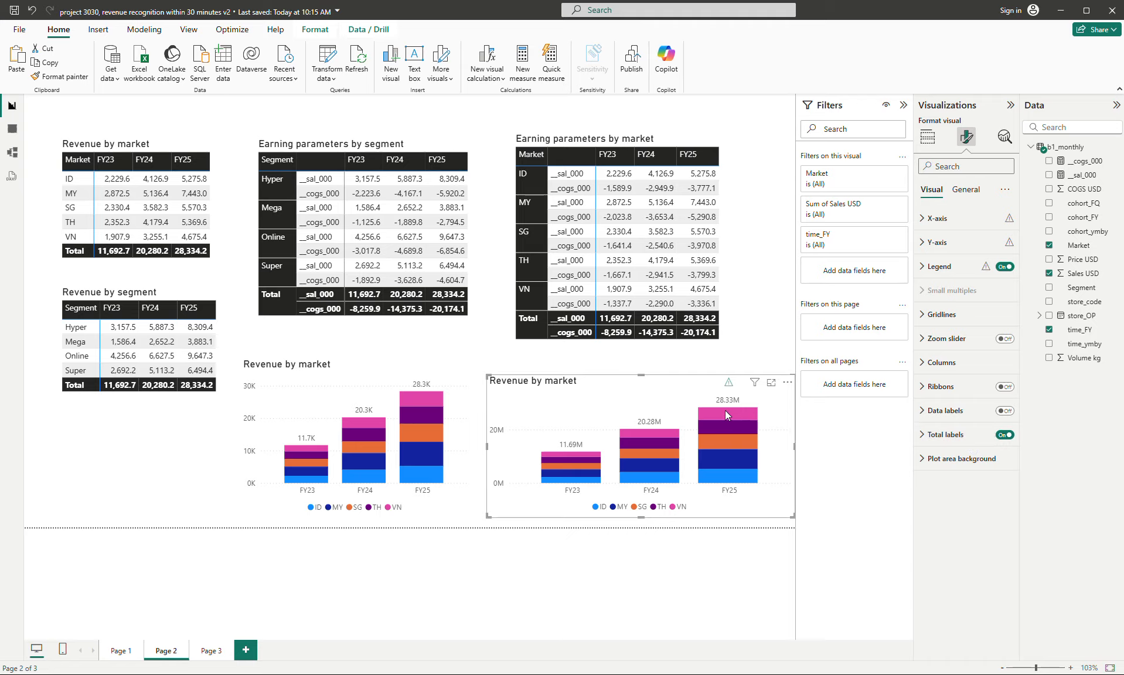
{"action": "mouse_move", "coordinate": [736, 413]}
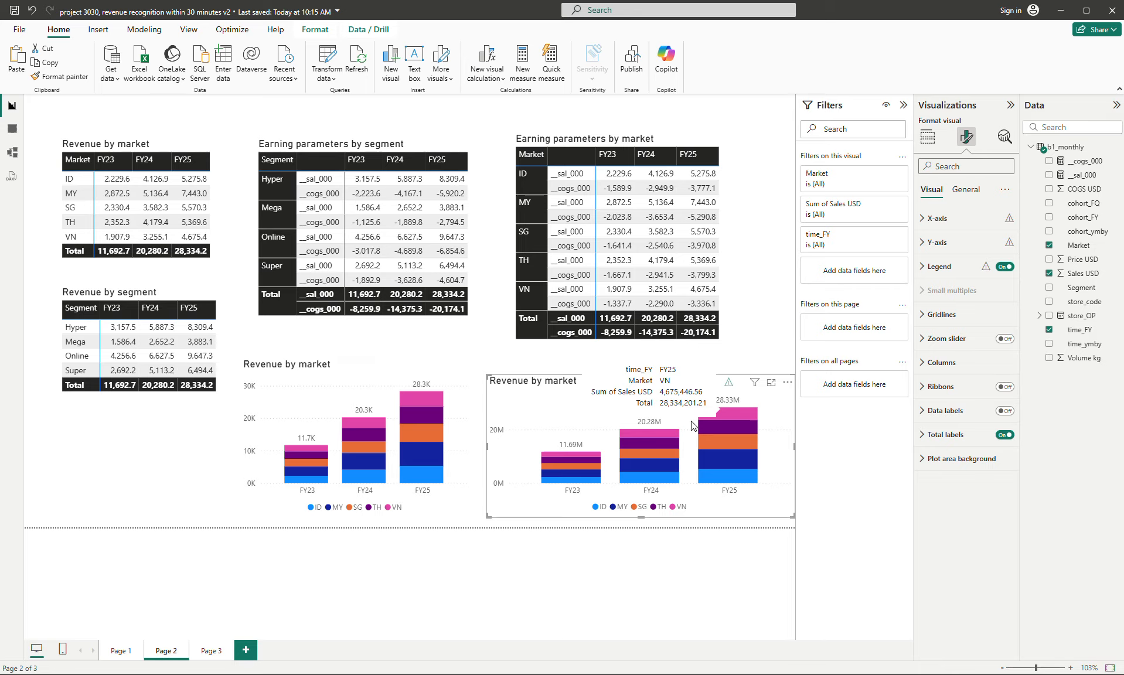
{"action": "left_click", "coordinate": [360, 376]}
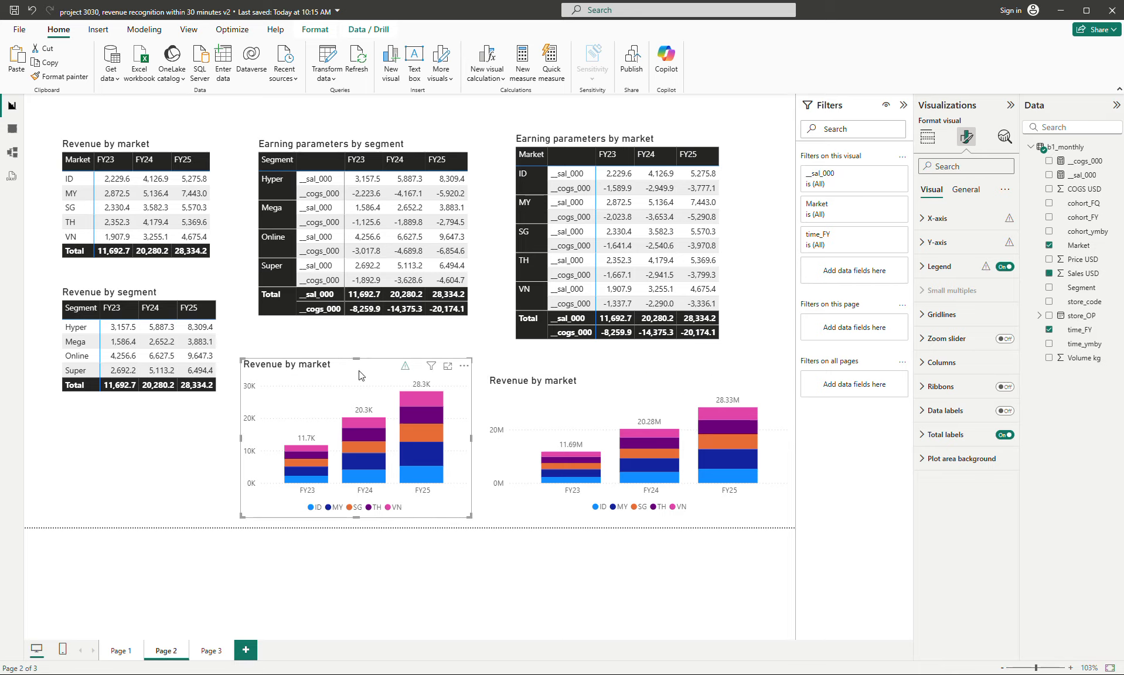
{"action": "left_click", "coordinate": [964, 194]}
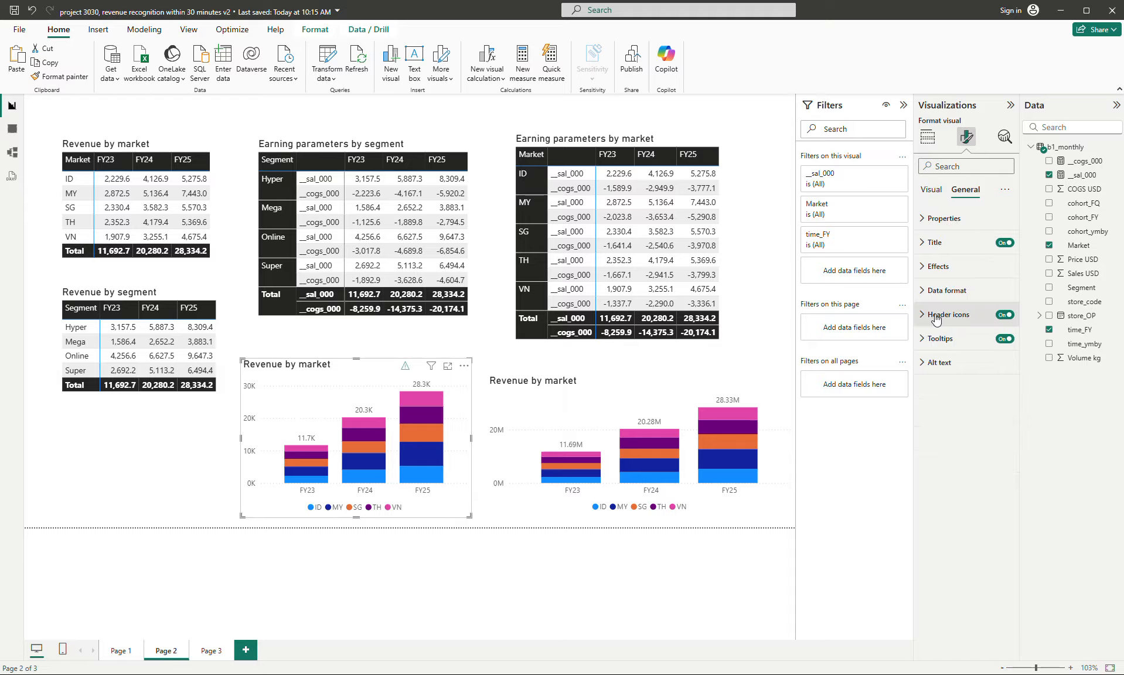
{"action": "left_click", "coordinate": [932, 190]}
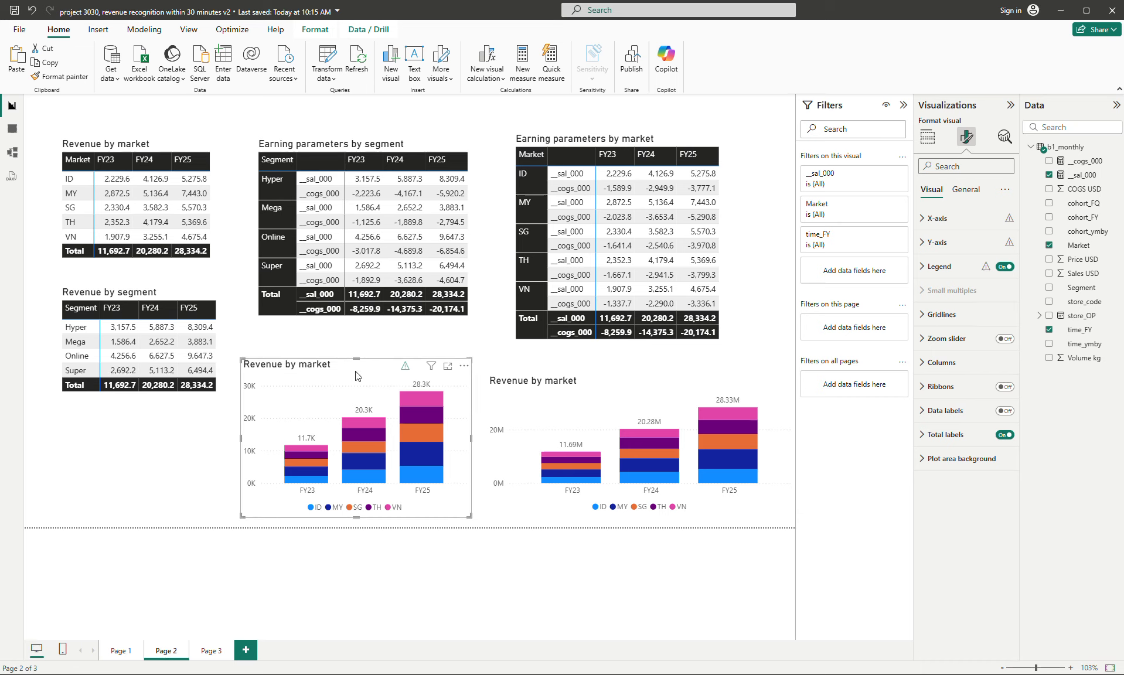
- Remove the pasted "Revenue by market" chart based on Sum of Sales USD
{"action": "left_click", "coordinate": [551, 388]}
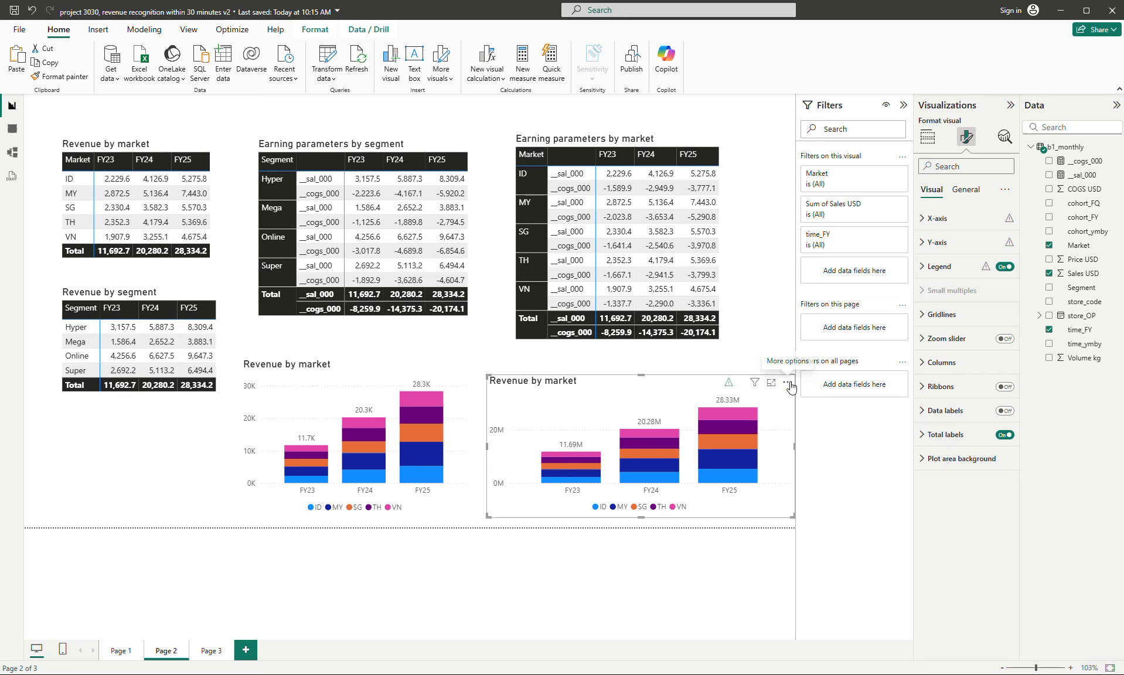
{"action": "left_click", "coordinate": [786, 382]}
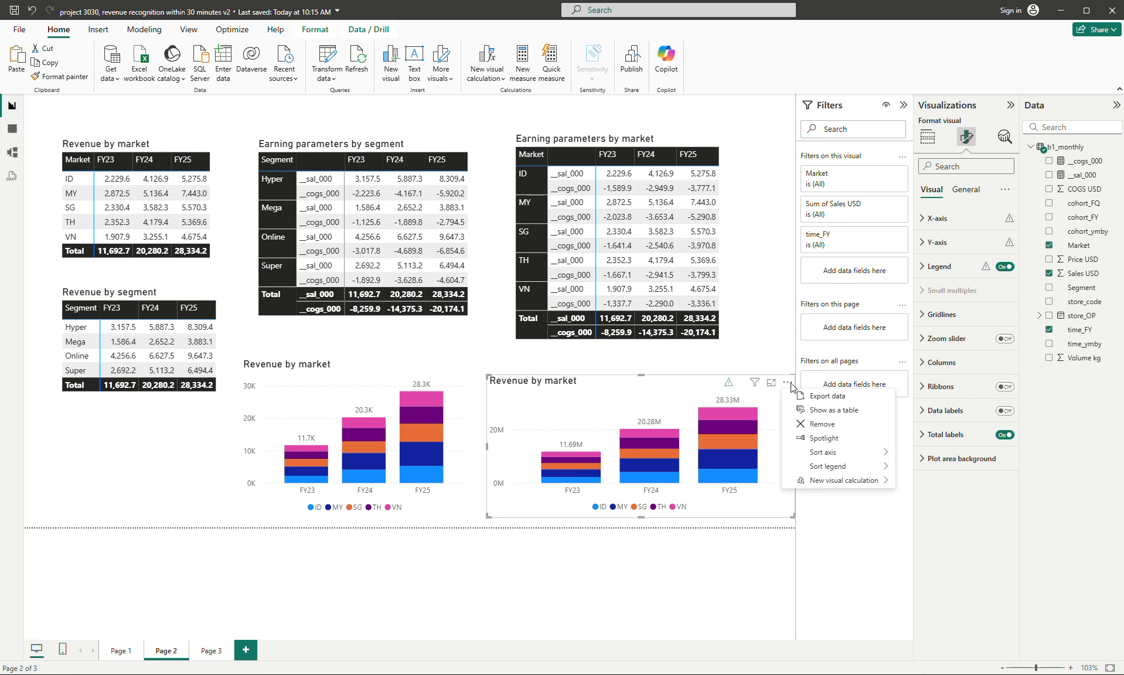
{"action": "left_click", "coordinate": [822, 424]}
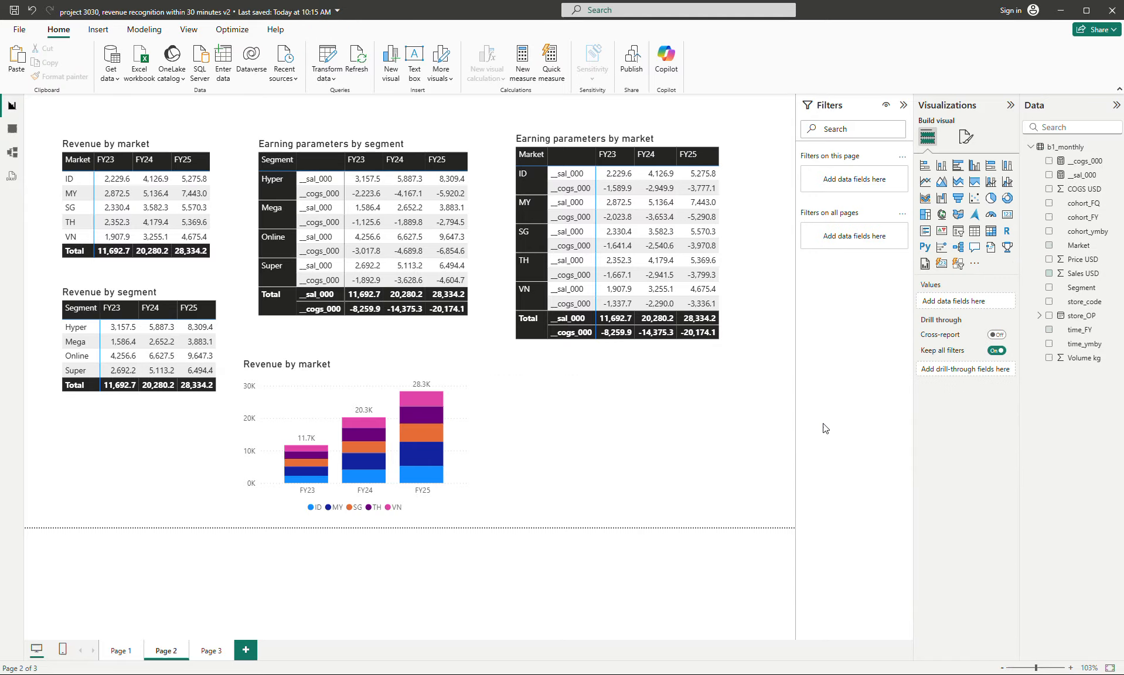
- Rename Page 2 as TOC and move it ahead of Page 1
{"action": "double_click", "coordinate": [167, 657]}
{"action": "type", "text": "TOC"}
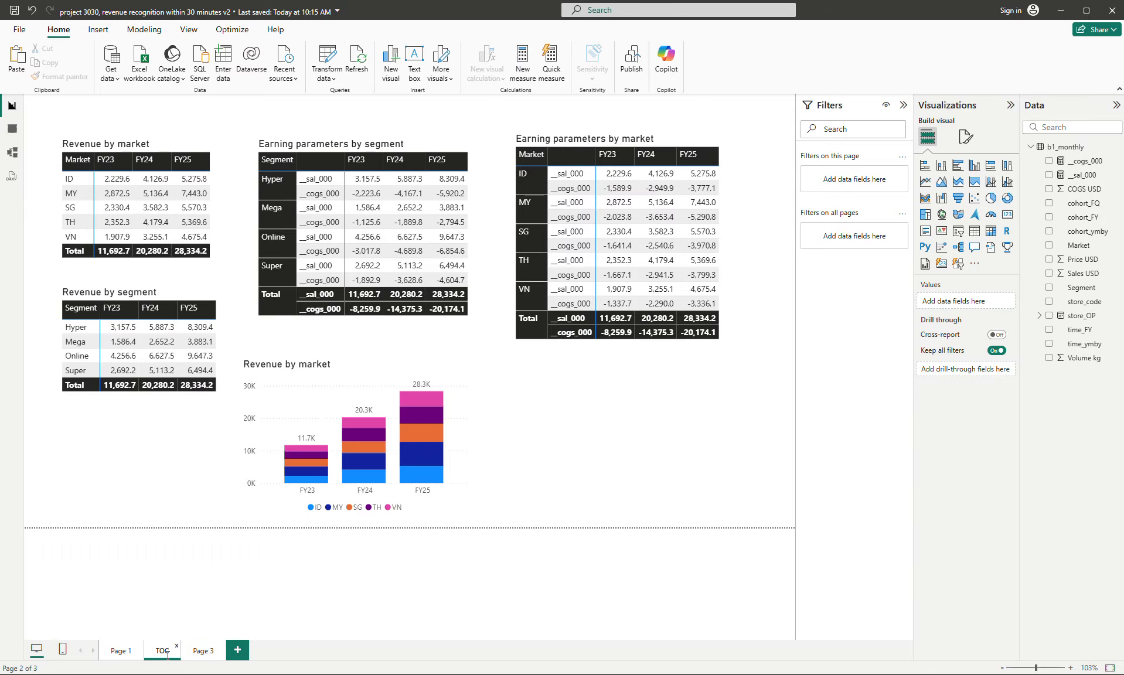
{"action": "left_click_drag", "start_coordinate": [157, 660], "coordinate": [120, 657]}
- Rename Page 1 as check1
{"action": "left_click", "coordinate": [161, 659]}
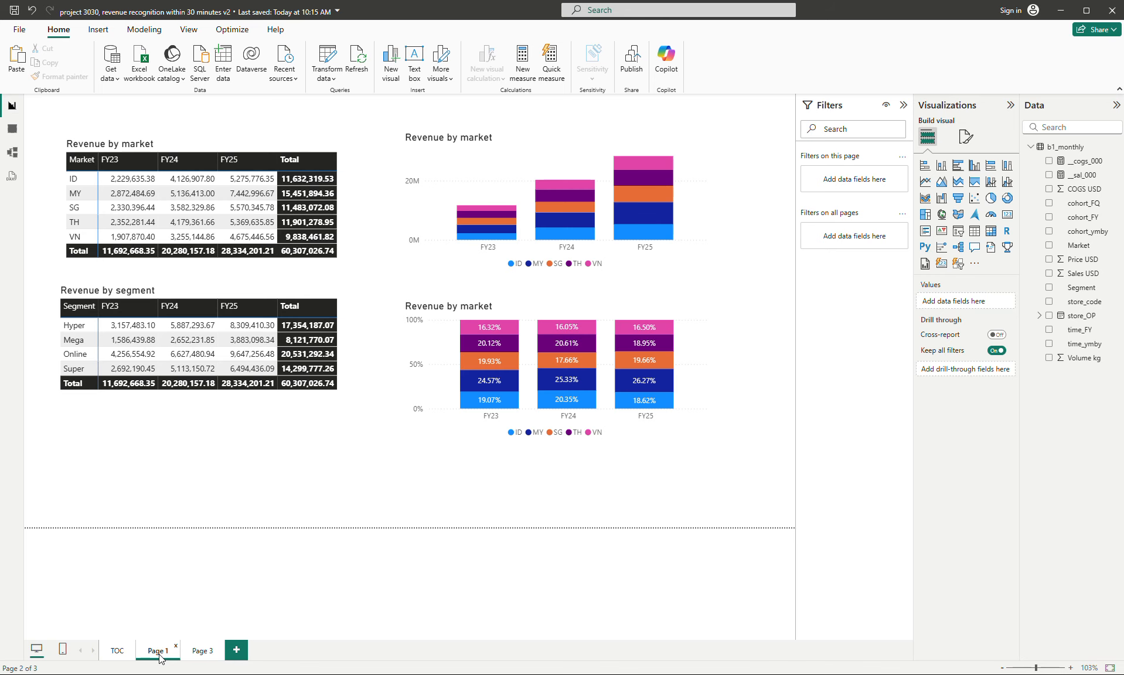
{"action": "double_click", "coordinate": [159, 656]}
{"action": "key", "text": "BackSpace"}
{"action": "type", "text": "check"}
{"action": "key", "text": "BackSpace"}
{"action": "key", "text": "BackSpace"}
{"action": "type", "text": "eck1"}
{"action": "key", "text": "Return"}
- Hide the check1 page and move it after Page 3
{"action": "right_click", "coordinate": [159, 656]}
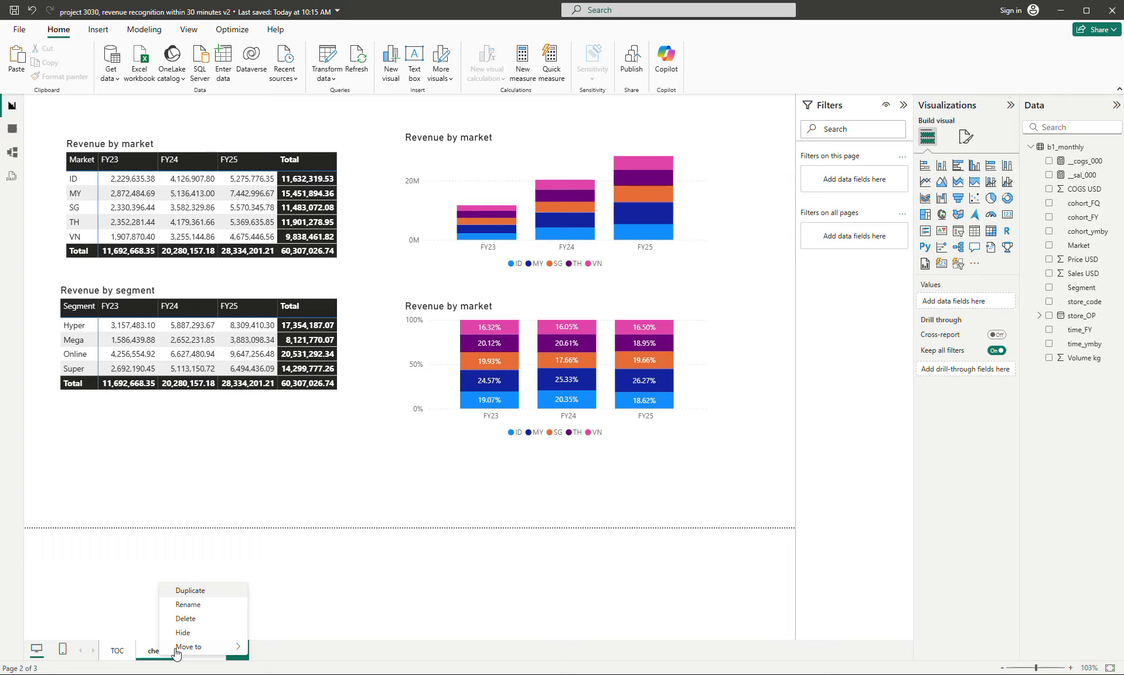
{"action": "left_click", "coordinate": [182, 633]}
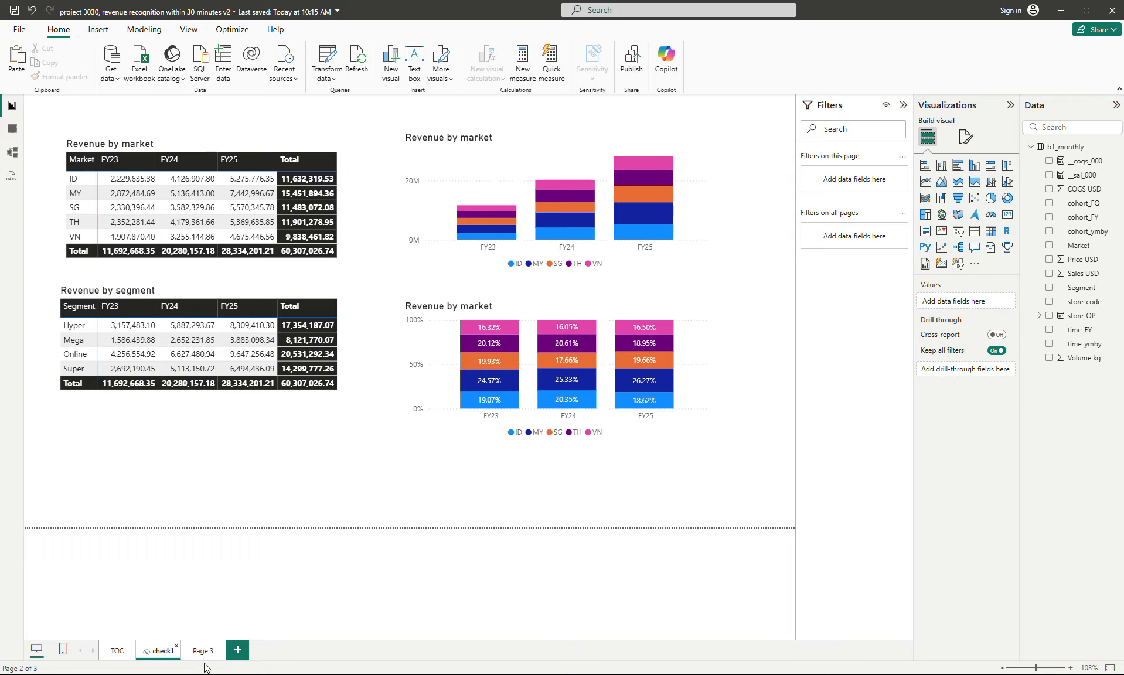
{"action": "mouse_move", "coordinate": [198, 654]}
{"action": "left_mouse_down"}
{"action": "mouse_move", "coordinate": [165, 657]}
{"action": "mouse_move", "coordinate": [188, 664]}
{"action": "left_mouse_up"}
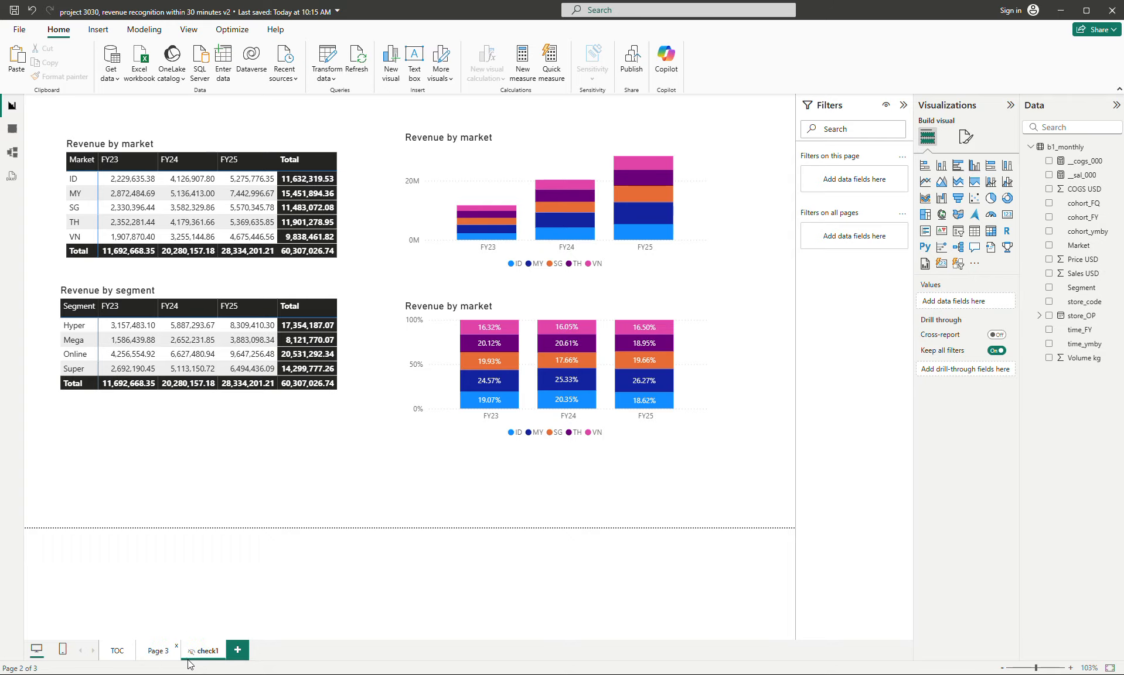